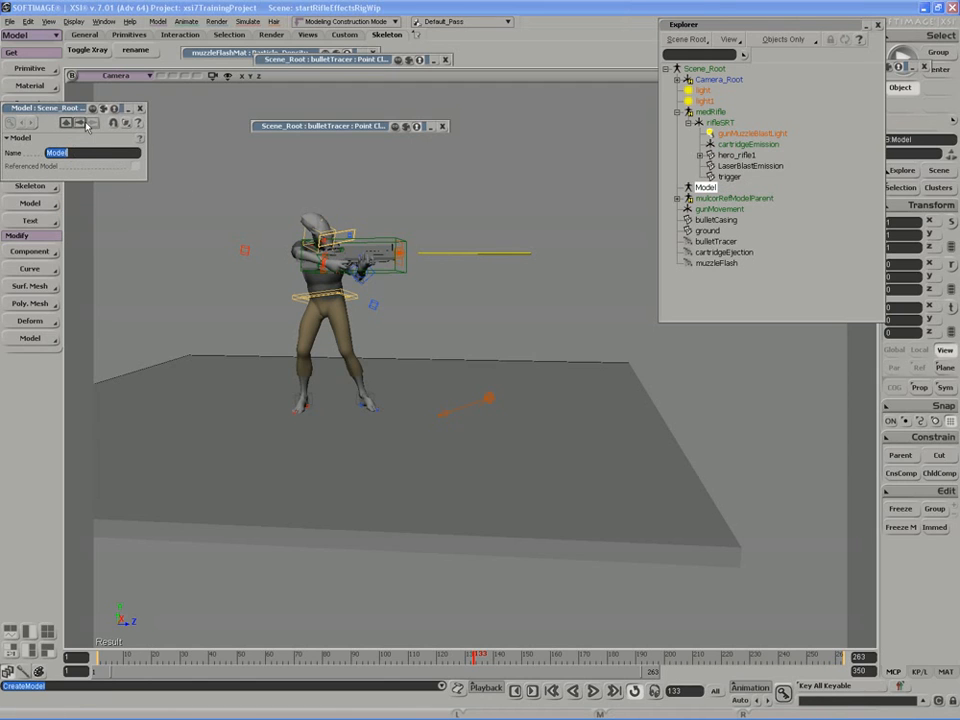
Name the new model 'toExport' and close its property page.
{"action": "type", "text": "toExport"}
{"action": "key", "text": "Return"}
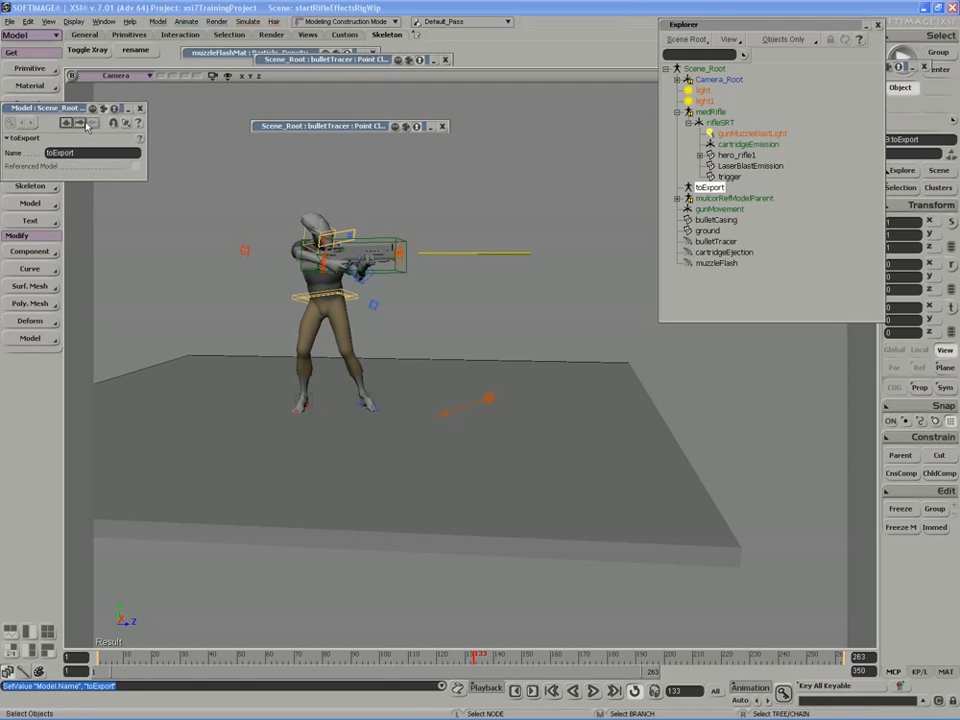
{"action": "left_click", "coordinate": [140, 109]}
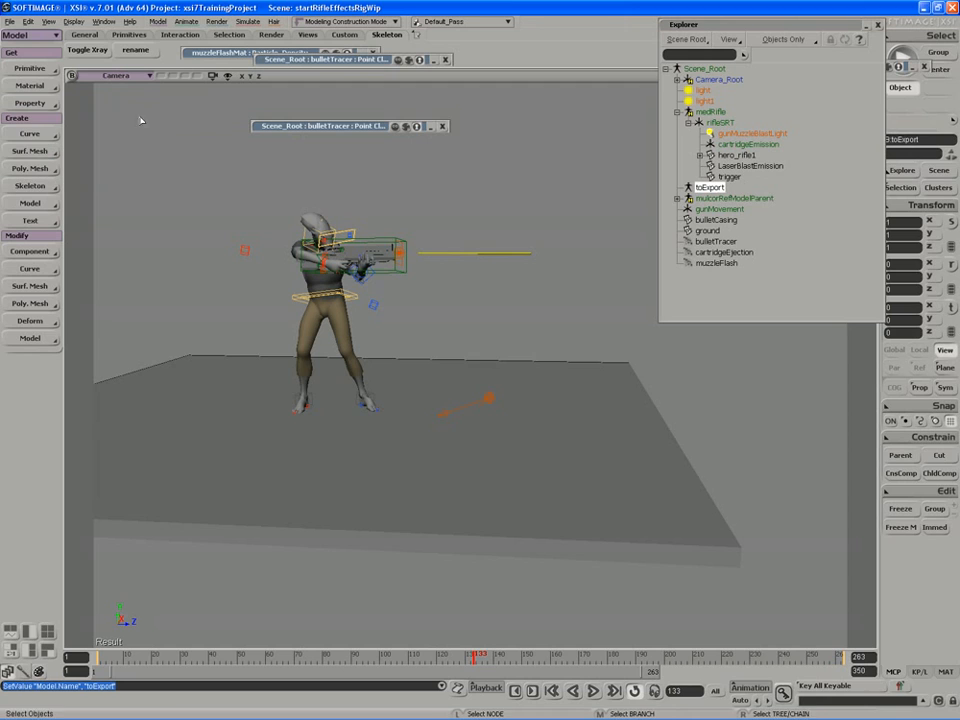
Parent light, light1, medRifle and mulcorRefModelParent under the toExport model.
{"action": "left_click", "coordinate": [703, 90]}
{"action": "left_click", "coordinate": [704, 101], "text": "ctrl"}
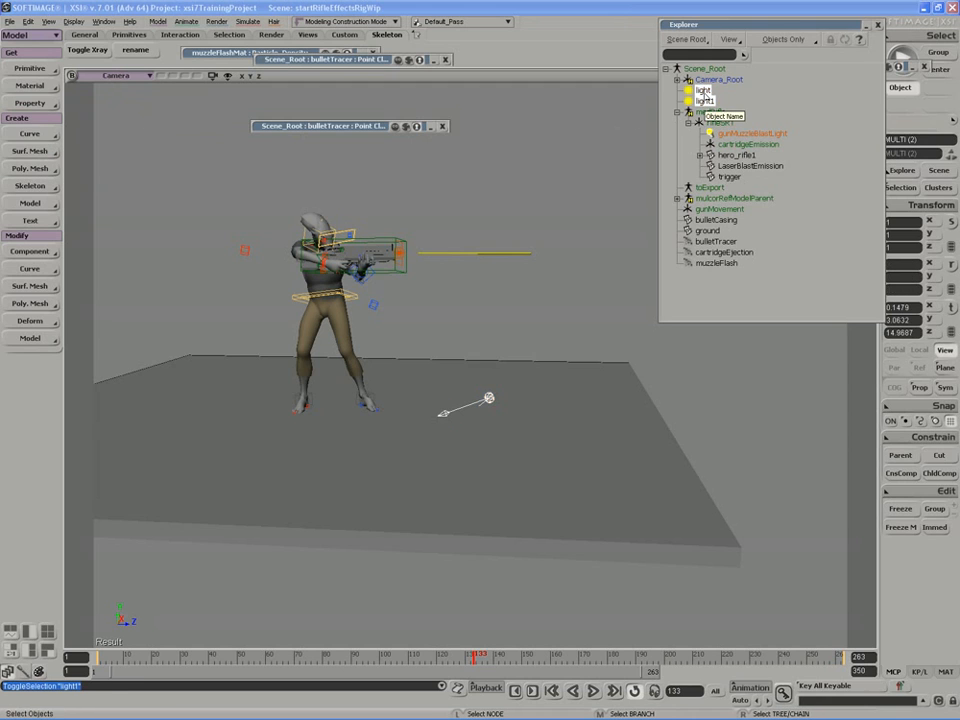
{"action": "mouse_move", "coordinate": [708, 163]}
{"action": "left_mouse_down"}
{"action": "mouse_move", "coordinate": [716, 212]}
{"action": "mouse_move", "coordinate": [707, 187]}
{"action": "left_mouse_up"}
{"action": "left_click_drag", "start_coordinate": [711, 90], "coordinate": [711, 165]}
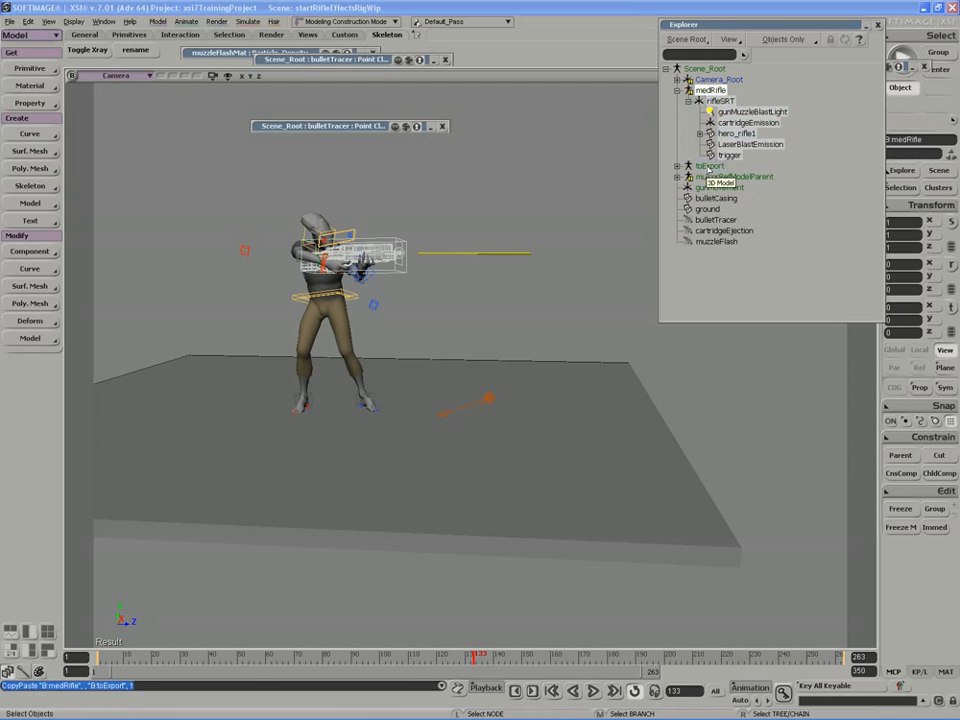
{"action": "mouse_move", "coordinate": [722, 101]}
{"action": "left_mouse_down"}
{"action": "mouse_move", "coordinate": [710, 90]}
{"action": "mouse_move", "coordinate": [706, 102]}
{"action": "mouse_move", "coordinate": [708, 91]}
{"action": "left_mouse_up"}
Move gunMovement and the effect objects bulletCasing through muzzleFlash into toExport.
{"action": "left_click", "coordinate": [720, 101]}
{"action": "left_click", "coordinate": [712, 101]}
{"action": "left_click", "coordinate": [706, 145], "text": "shift"}
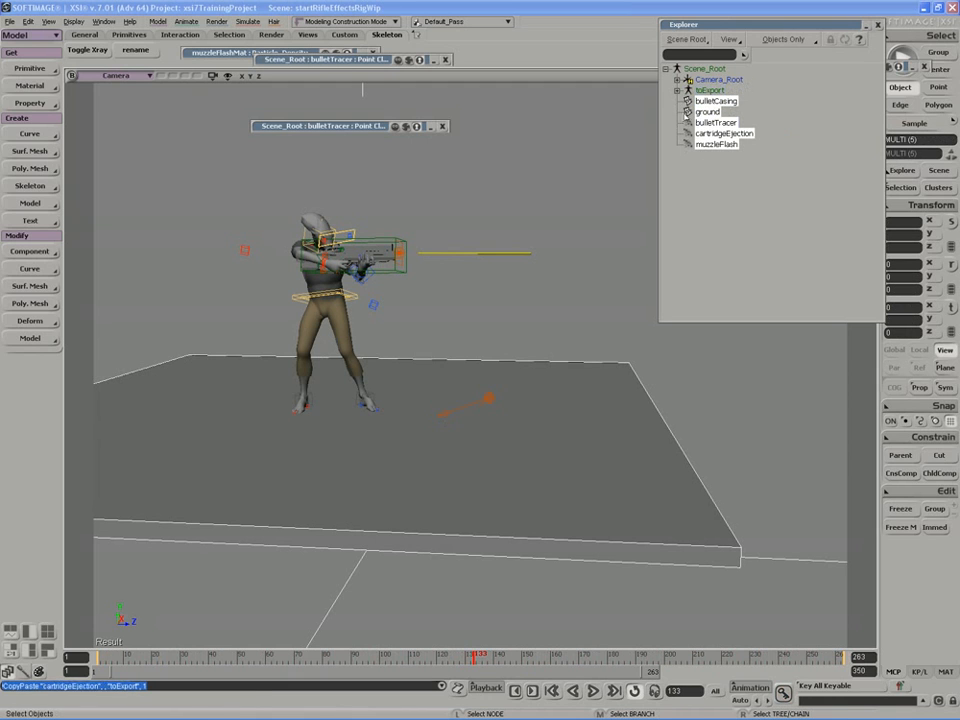
{"action": "left_click", "coordinate": [572, 446]}
{"action": "key", "text": "s"}
{"action": "left_click_drag", "start_coordinate": [452, 320], "coordinate": [541, 366]}
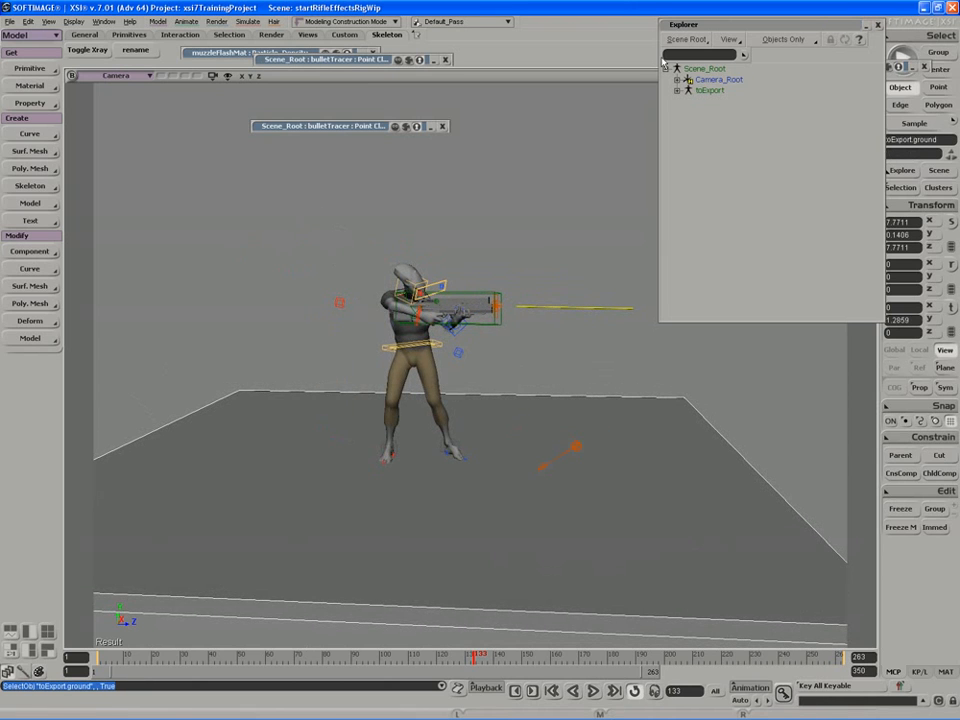
Branch-select the toExport model and frame the character in the view.
{"action": "middle_click", "coordinate": [709, 90]}
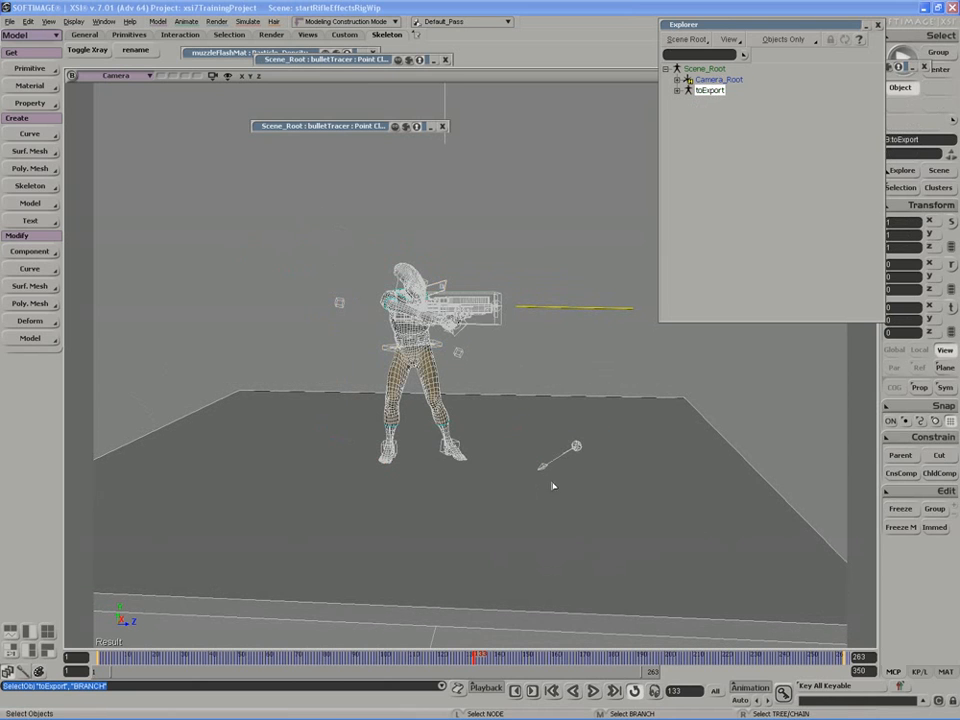
{"action": "key", "text": "s"}
{"action": "left_click_drag", "start_coordinate": [545, 470], "coordinate": [547, 456]}
{"action": "middle_click_drag", "start_coordinate": [547, 456], "coordinate": [479, 454]}
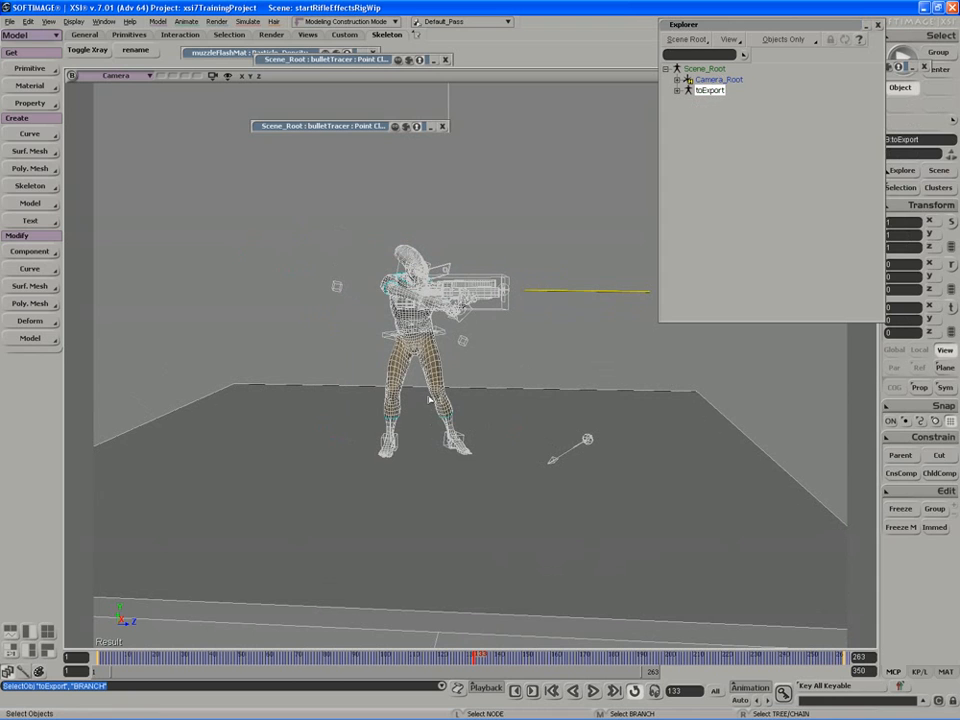
Export the toExport model as toExportRifleEffectRig.emdl to the Models folder.
{"action": "right_click", "coordinate": [712, 90]}
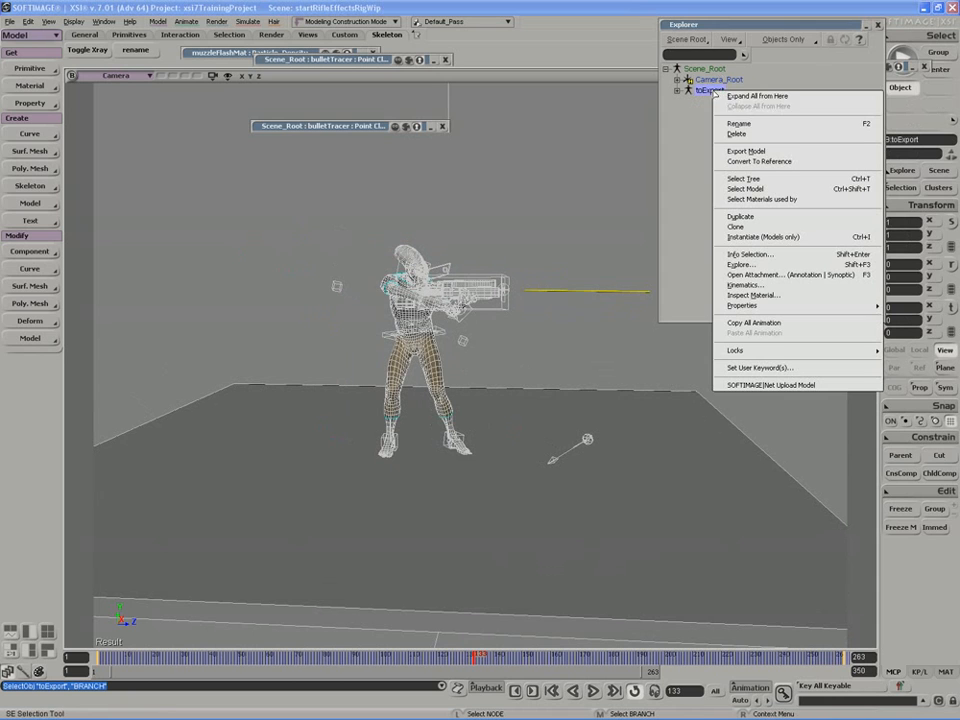
{"action": "left_click", "coordinate": [745, 151]}
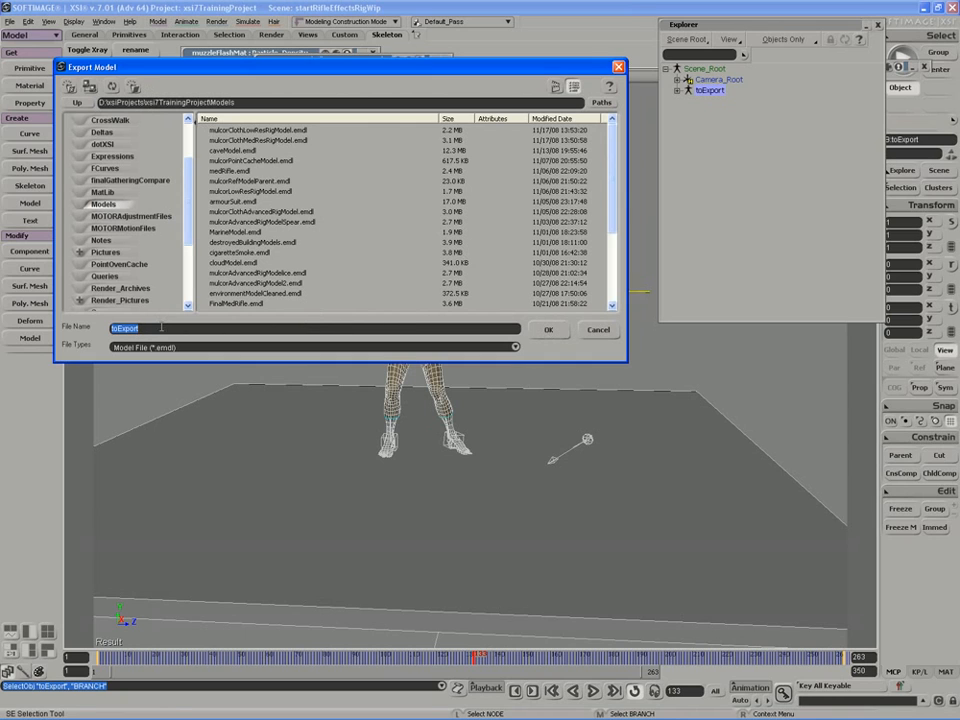
{"action": "left_click", "coordinate": [162, 327]}
{"action": "type", "text": "RifleEffe"}
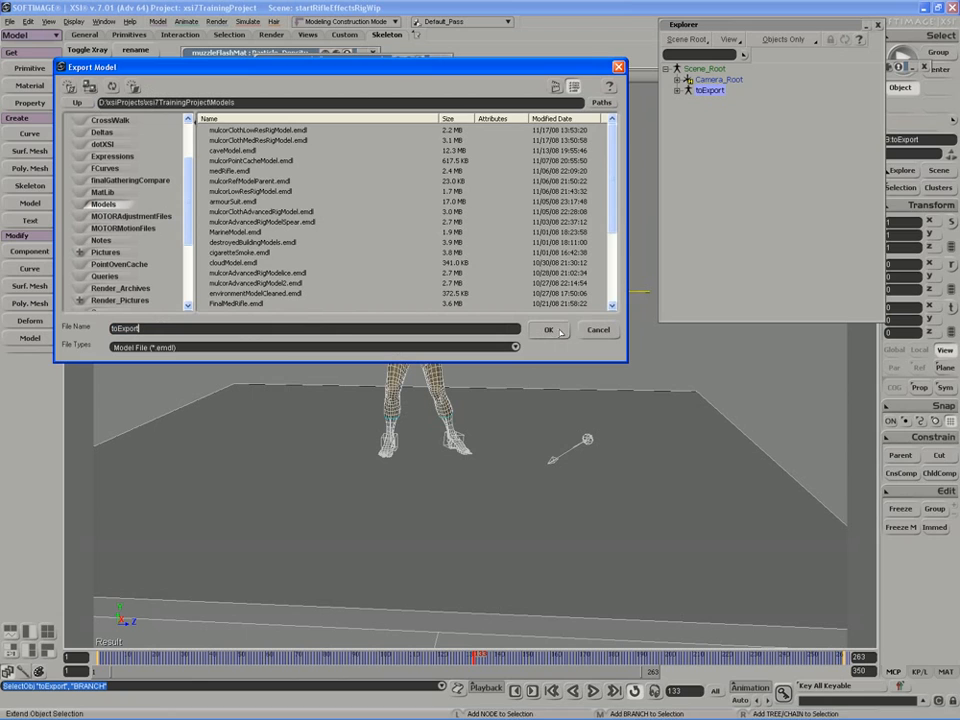
{"action": "type", "text": "ctRig"}
{"action": "left_click", "coordinate": [554, 330]}
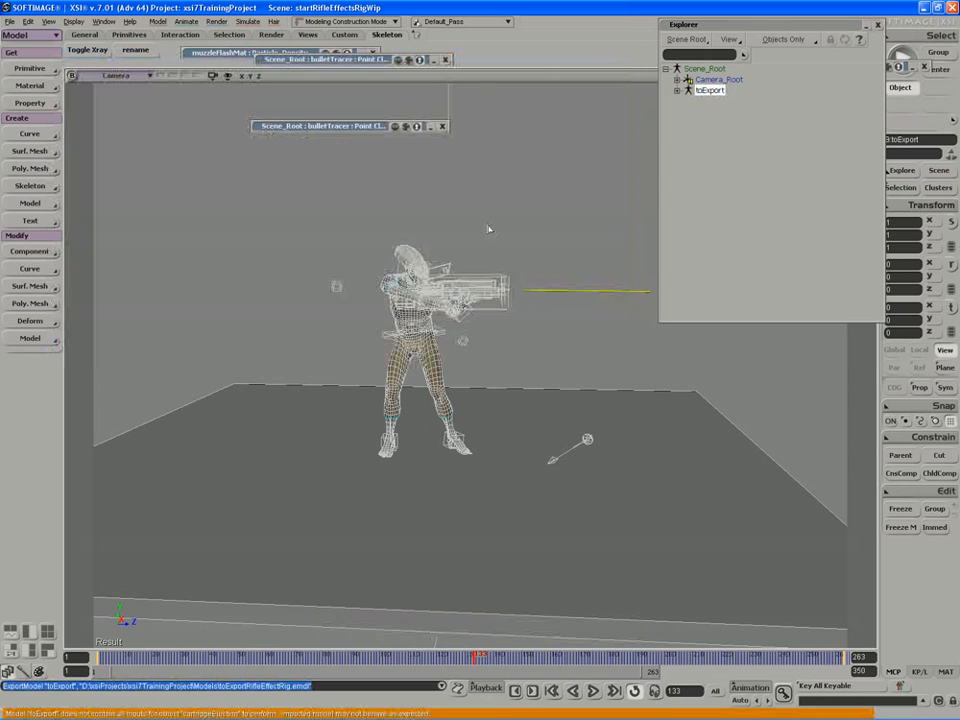
{"action": "left_click", "coordinate": [510, 222]}
Rename the toExport model to toExportRifleEffectsRig.
{"action": "double_click", "coordinate": [720, 91]}
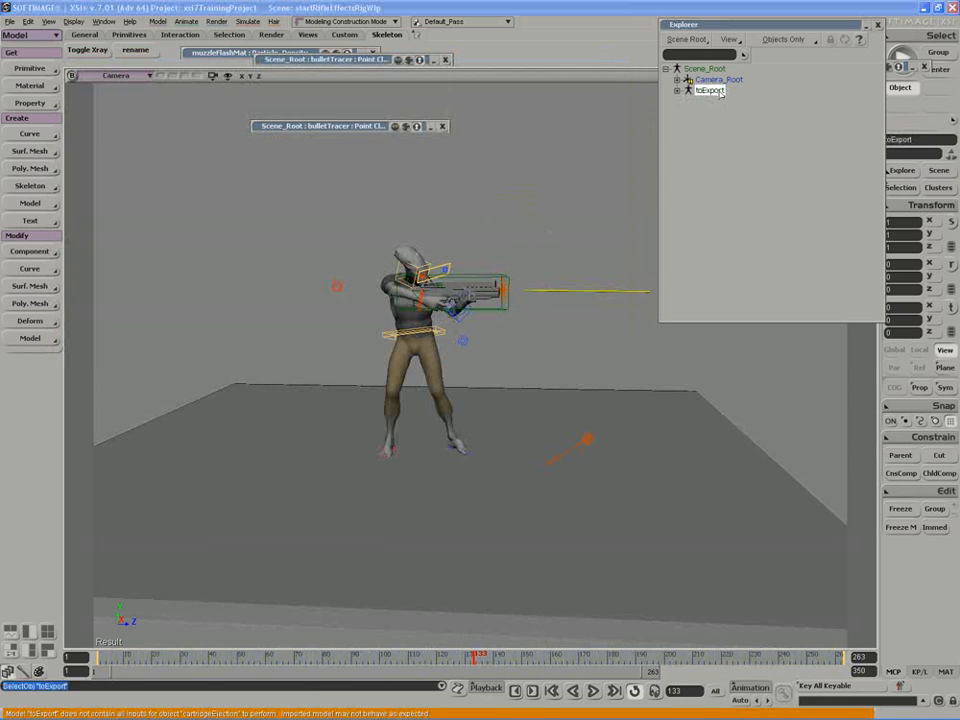
{"action": "type", "text": "Ri"}
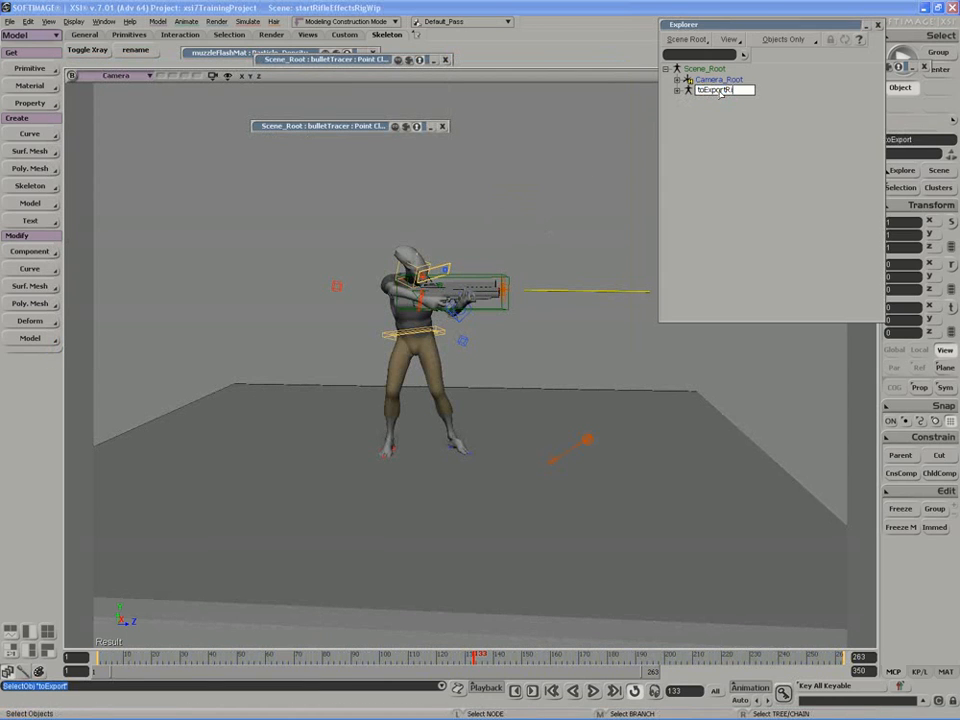
{"action": "type", "text": "fleEffectsRig"}
{"action": "key", "text": "Return"}
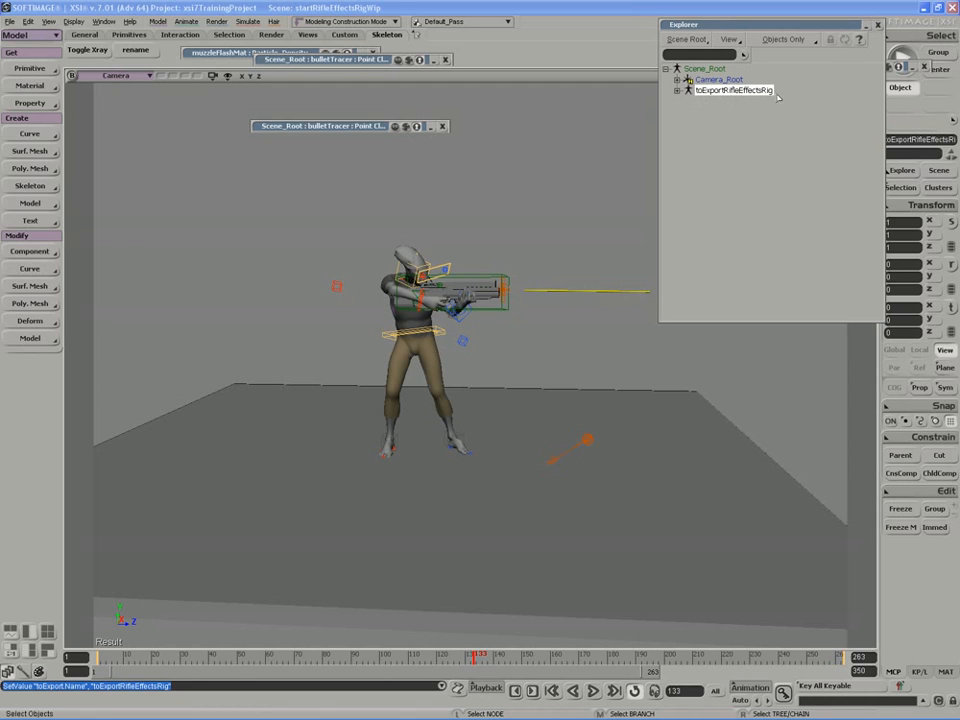
Export toExportRifleEffectsRig as a model file of the same name.
{"action": "left_click_drag", "start_coordinate": [724, 26], "coordinate": [721, 85]}
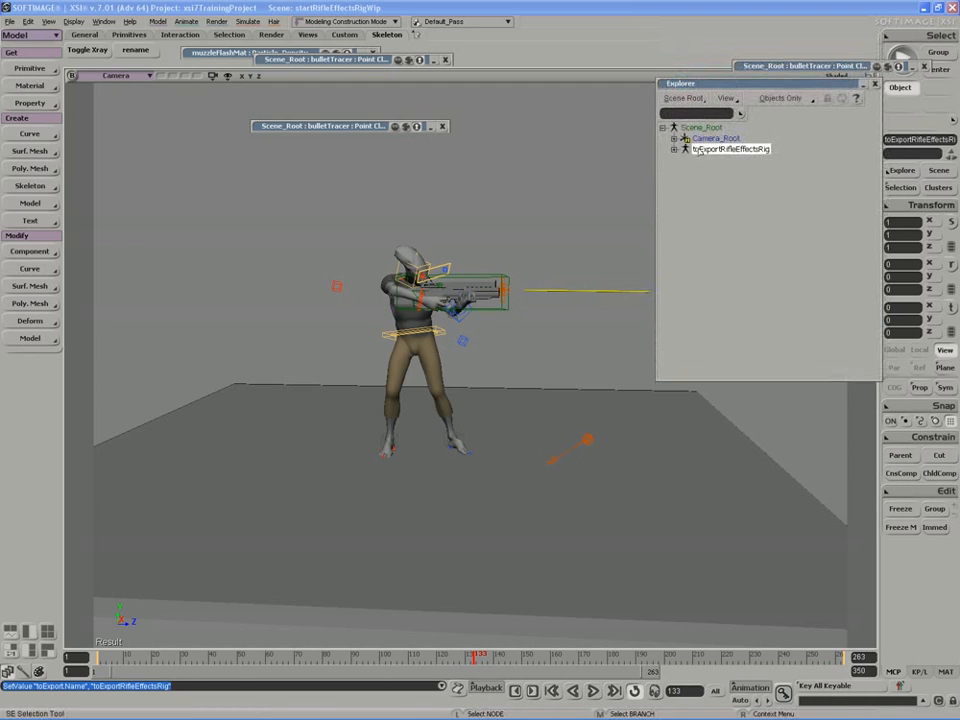
{"action": "right_click", "coordinate": [714, 151]}
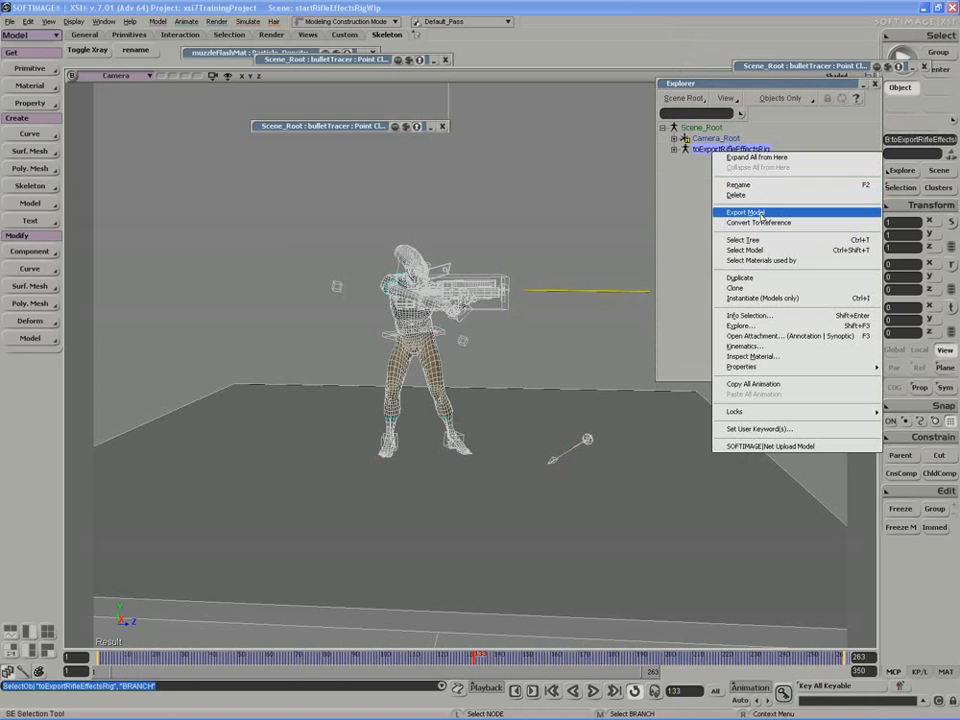
{"action": "left_click", "coordinate": [760, 213]}
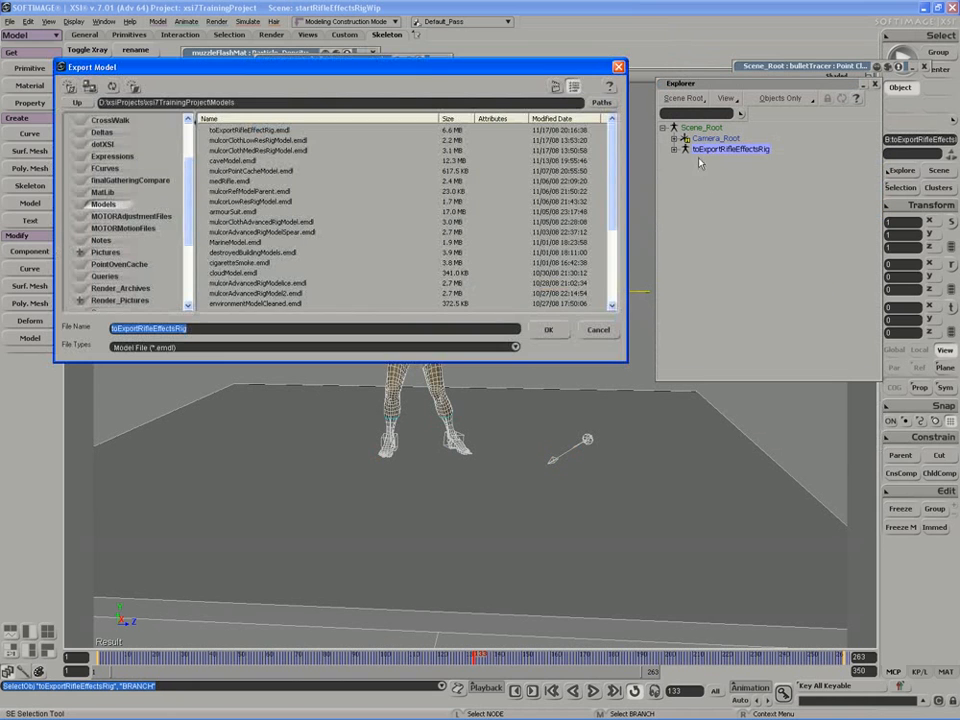
{"action": "left_click", "coordinate": [550, 335]}
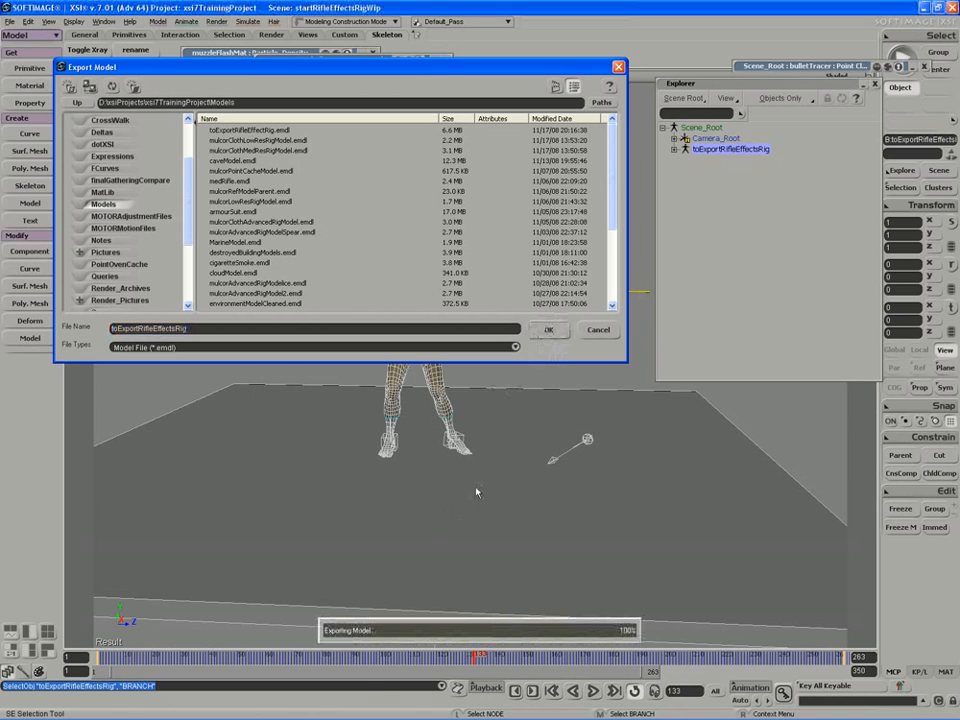
{"action": "left_click", "coordinate": [540, 253]}
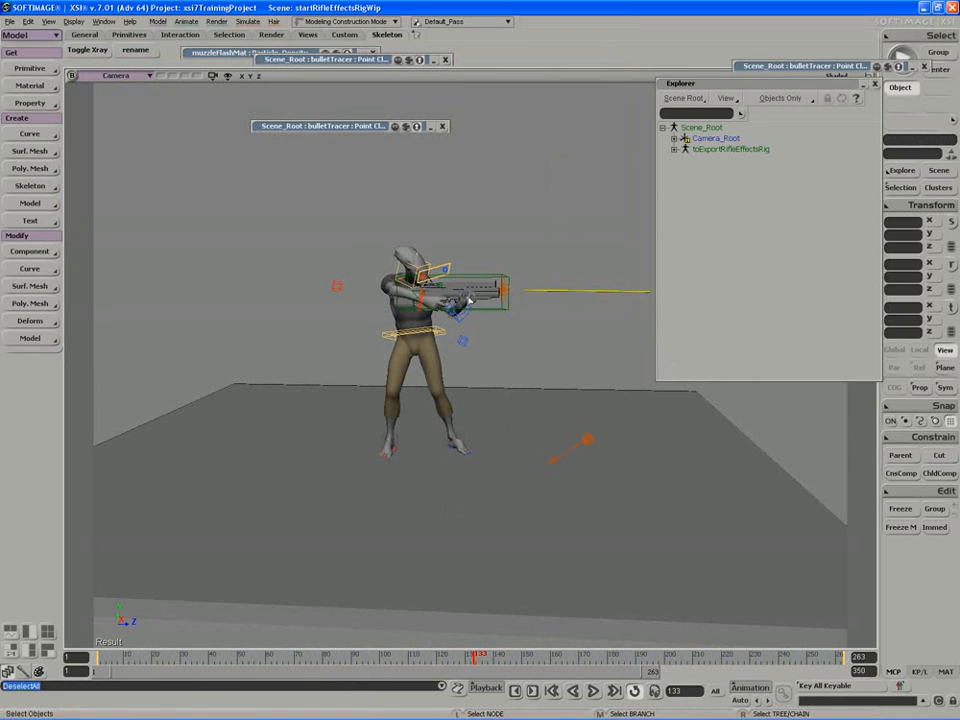
Save the scene, start a new one, and load destroyedBuildingModels from the Models folder.
{"action": "key", "text": "ctrl+s"}
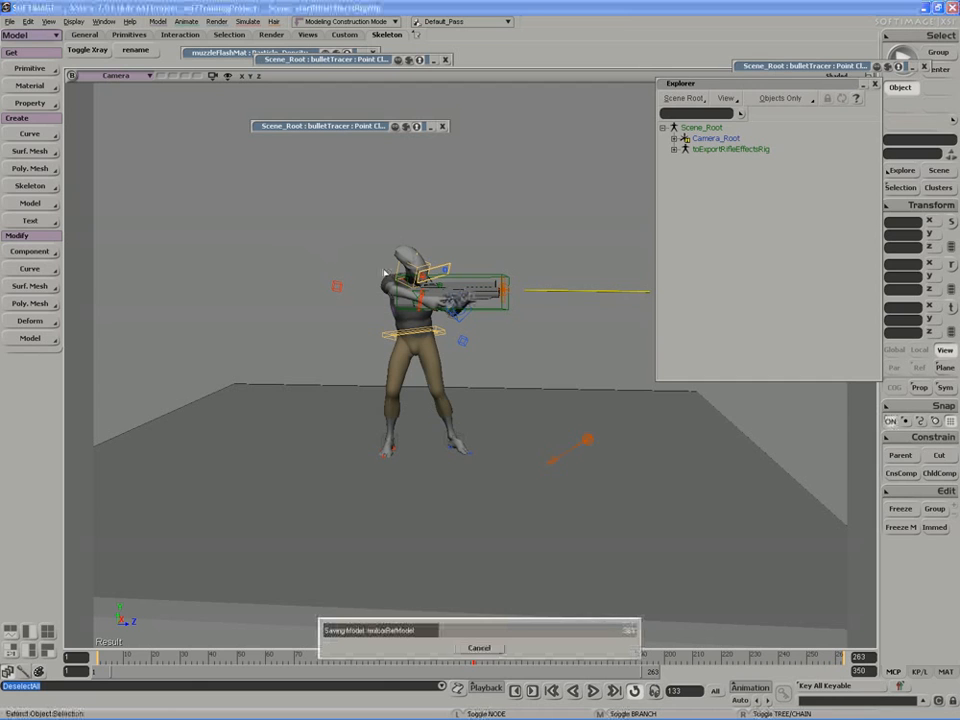
{"action": "key", "text": "ctrl+n"}
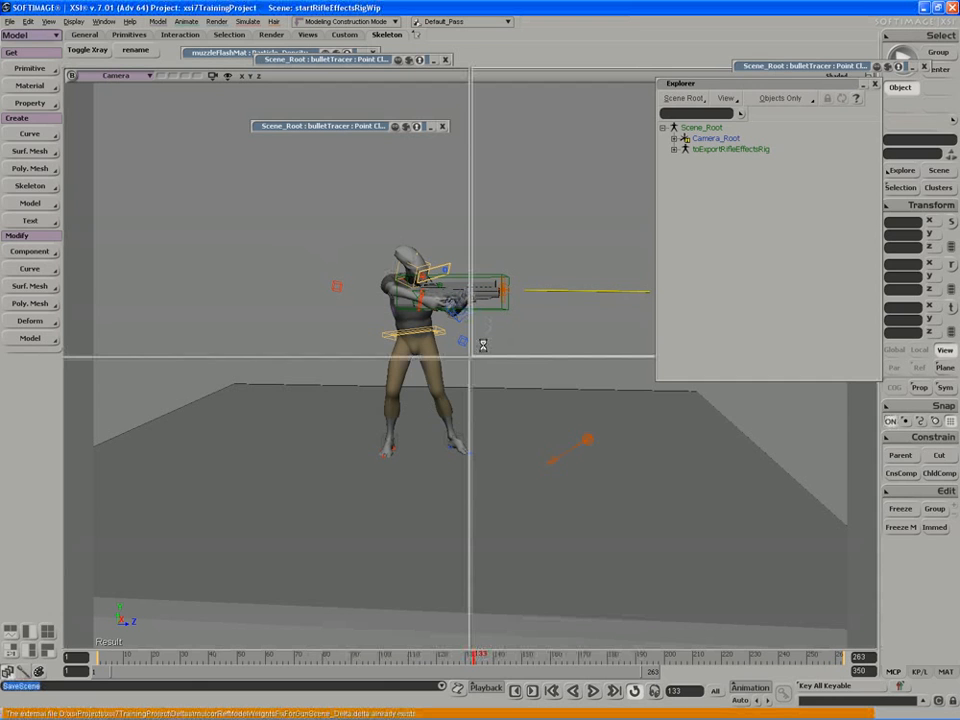
{"action": "key", "text": "5"}
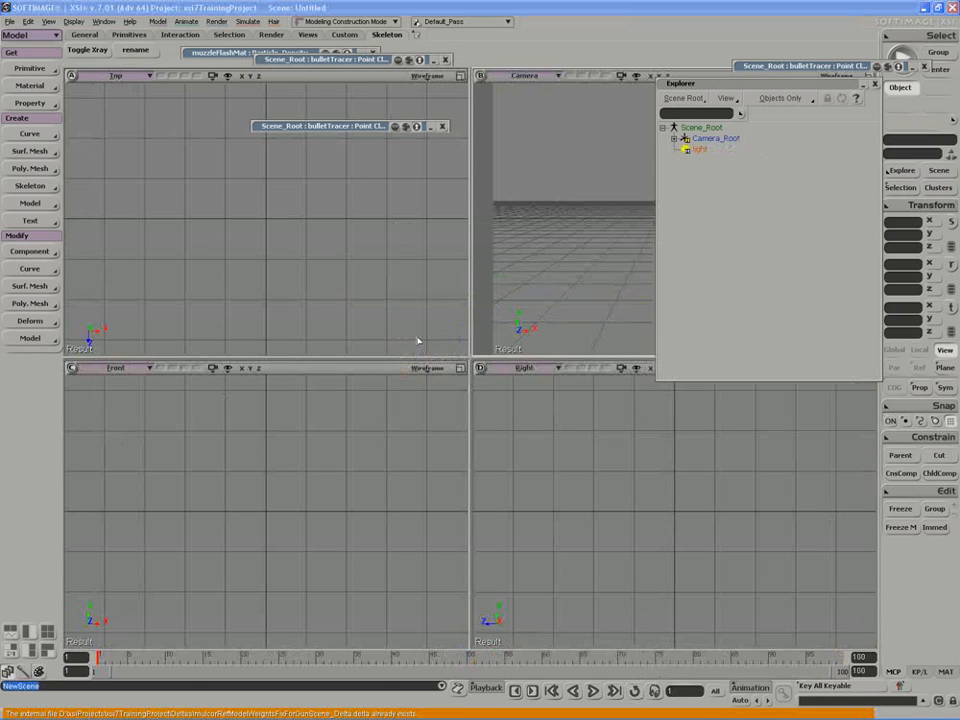
{"action": "left_click", "coordinate": [441, 440]}
{"action": "left_click_drag", "start_coordinate": [445, 233], "coordinate": [229, 199]}
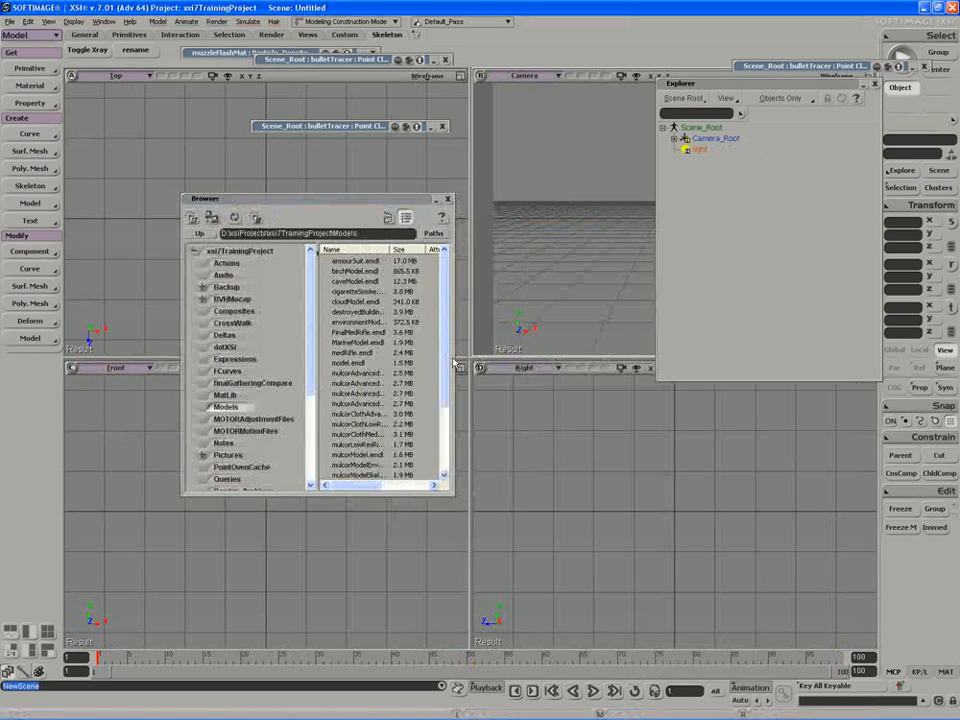
{"action": "left_click_drag", "start_coordinate": [455, 355], "coordinate": [530, 355]}
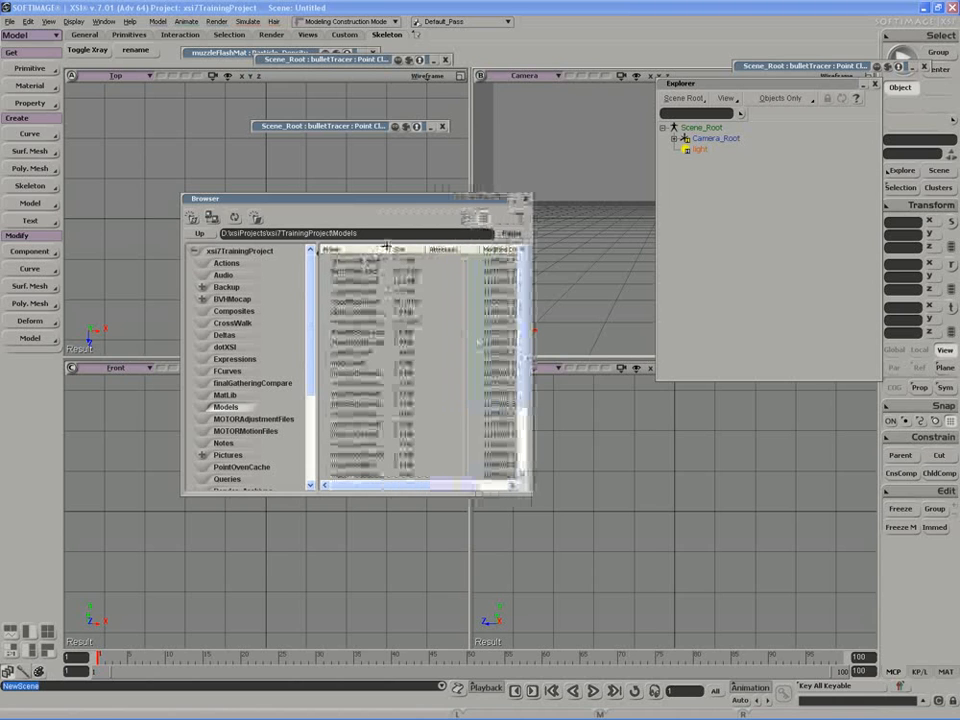
{"action": "double_click", "coordinate": [350, 322]}
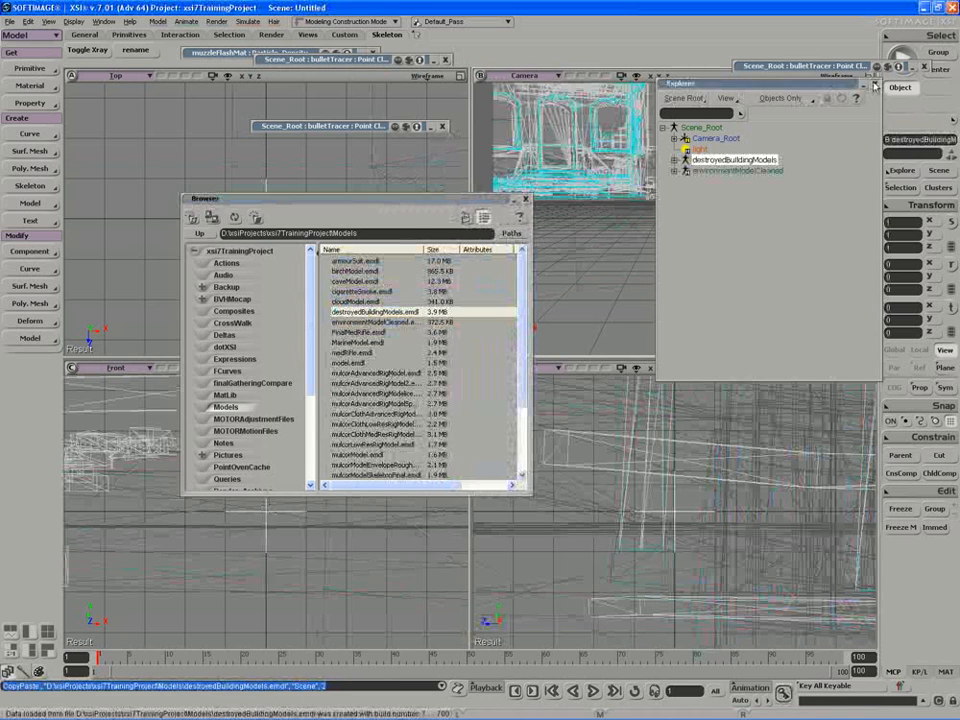
Delete the default light from the new scene.
{"action": "key", "text": "8"}
{"action": "left_click", "coordinate": [106, 126]}
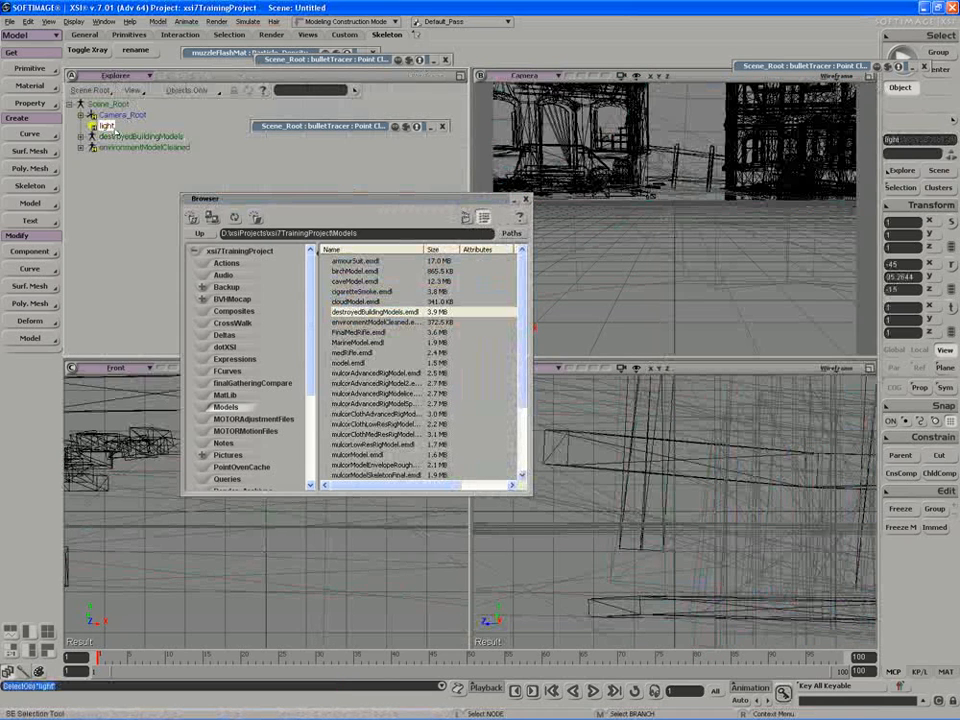
{"action": "key", "text": "Delete"}
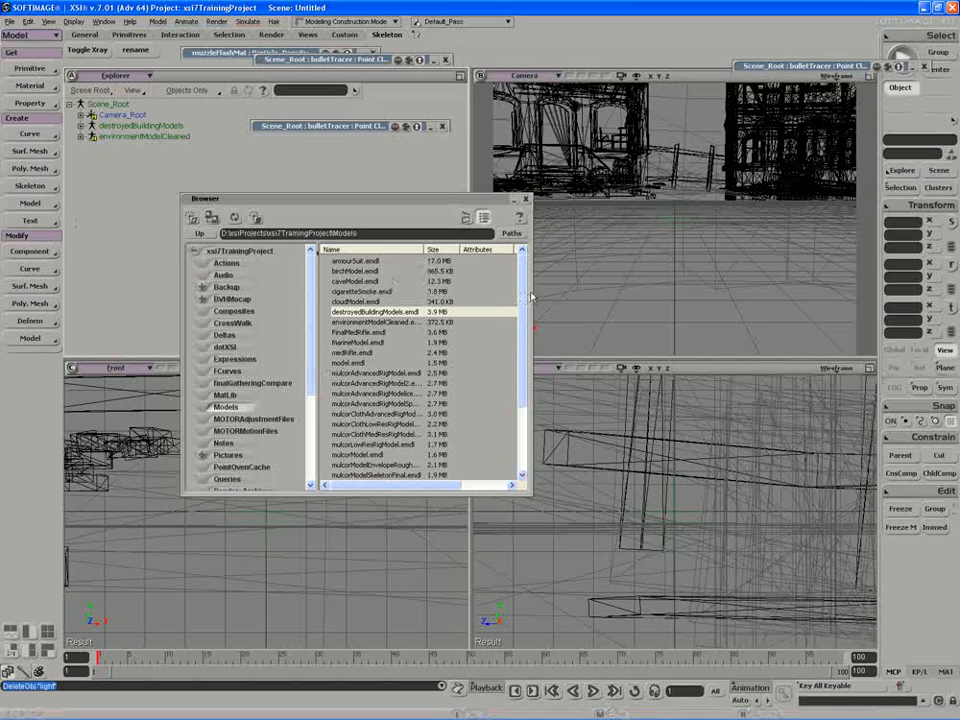
Sort Models newest-first and import toExportRifleEffectsRig.emdl into the Camera viewport.
{"action": "left_click_drag", "start_coordinate": [531, 296], "coordinate": [663, 296]}
{"action": "left_click", "coordinate": [539, 250]}
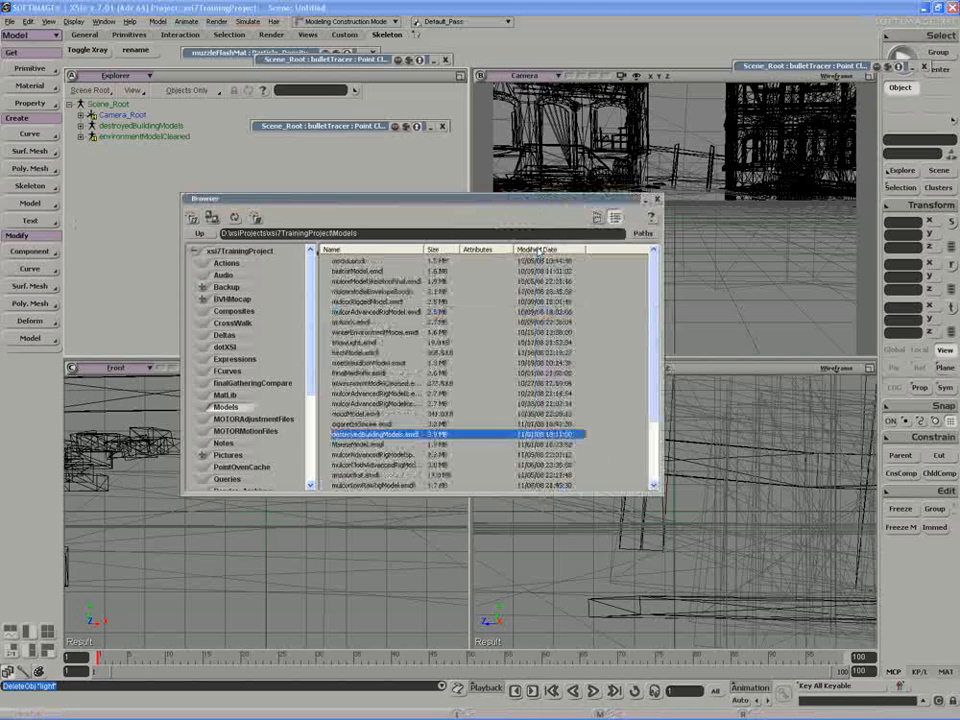
{"action": "left_click", "coordinate": [539, 250]}
{"action": "left_click", "coordinate": [376, 261]}
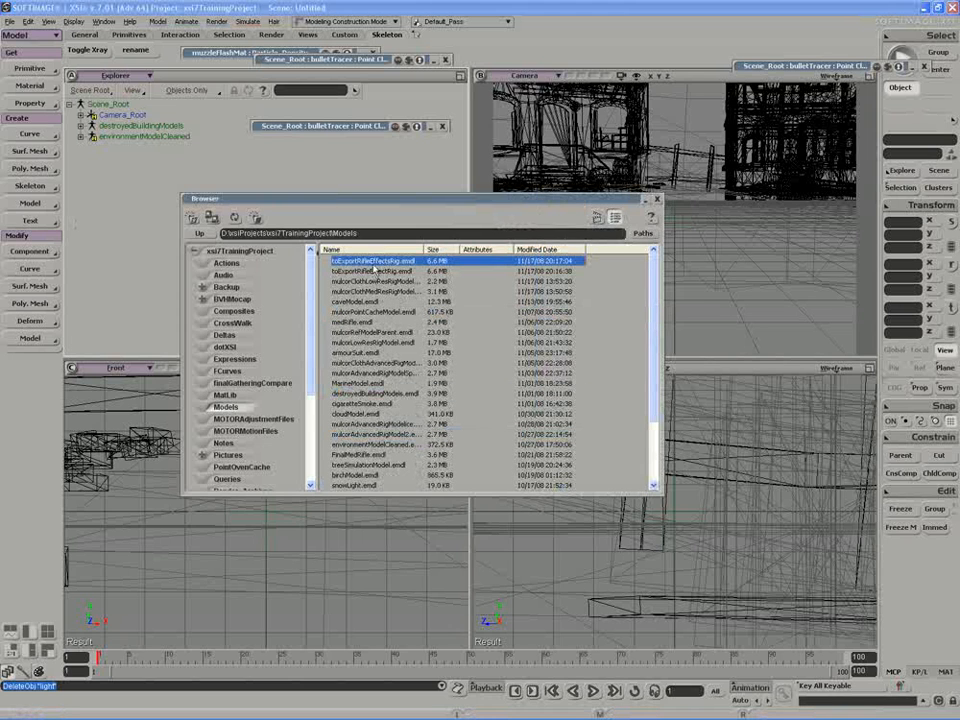
{"action": "left_click_drag", "start_coordinate": [679, 127], "coordinate": [676, 112]}
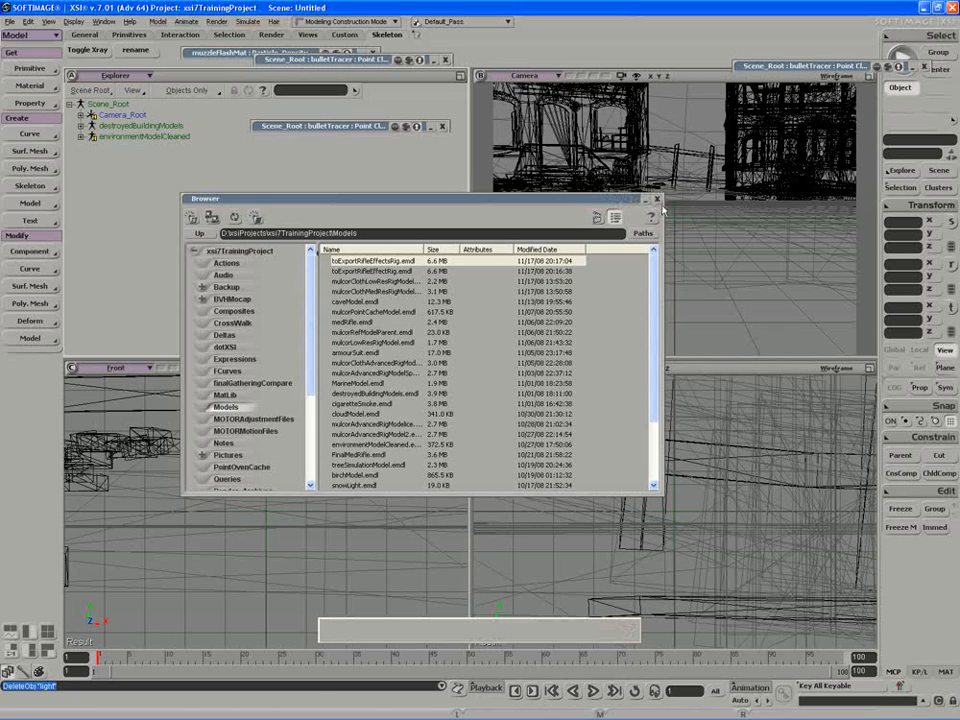
Close the browser and inspect the rig among the buildings in a maximized, shaded Camera view.
{"action": "left_click", "coordinate": [657, 199]}
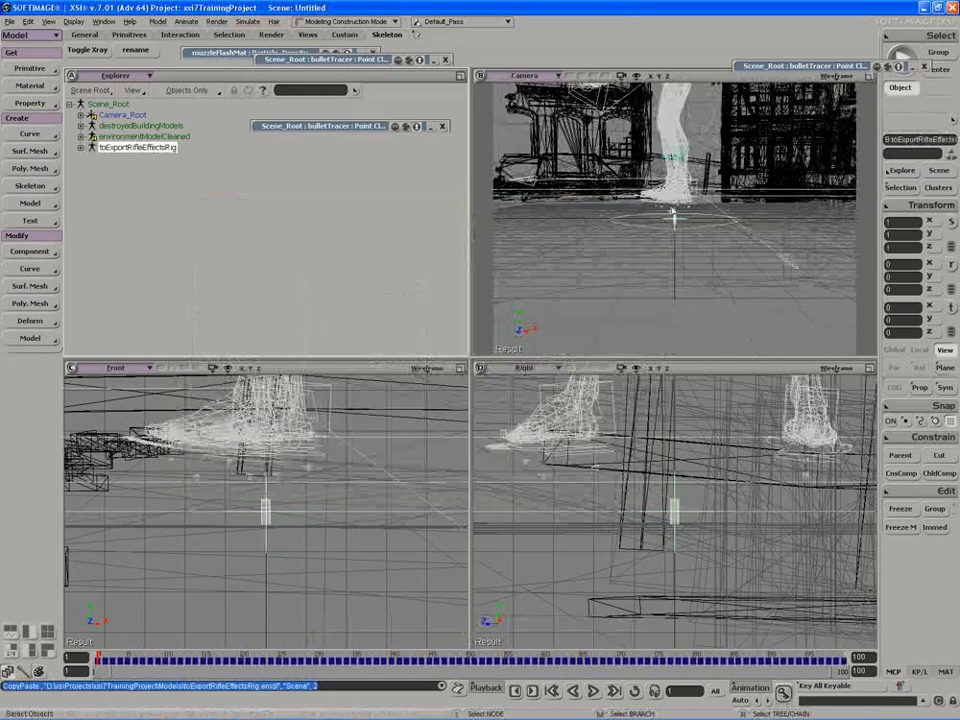
{"action": "scroll", "coordinate": [672, 213], "scroll_direction": "down", "scroll_amount": 10}
{"action": "key", "text": "s"}
{"action": "right_click_drag", "start_coordinate": [668, 226], "coordinate": [726, 244]}
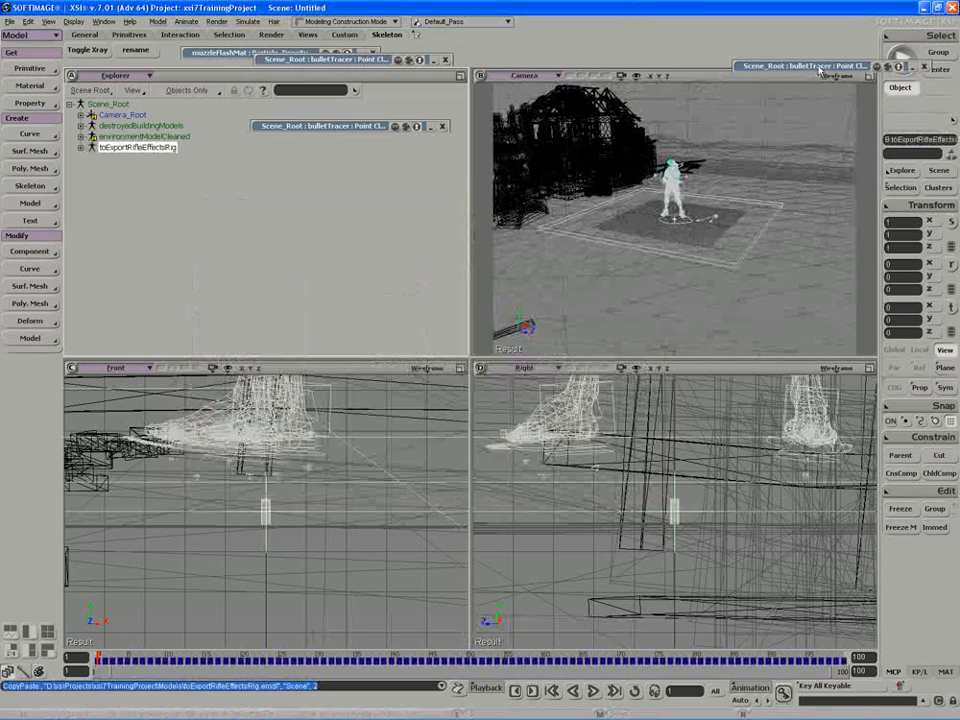
{"action": "left_click", "coordinate": [869, 77]}
{"action": "middle_click", "coordinate": [838, 77]}
{"action": "key", "text": "s"}
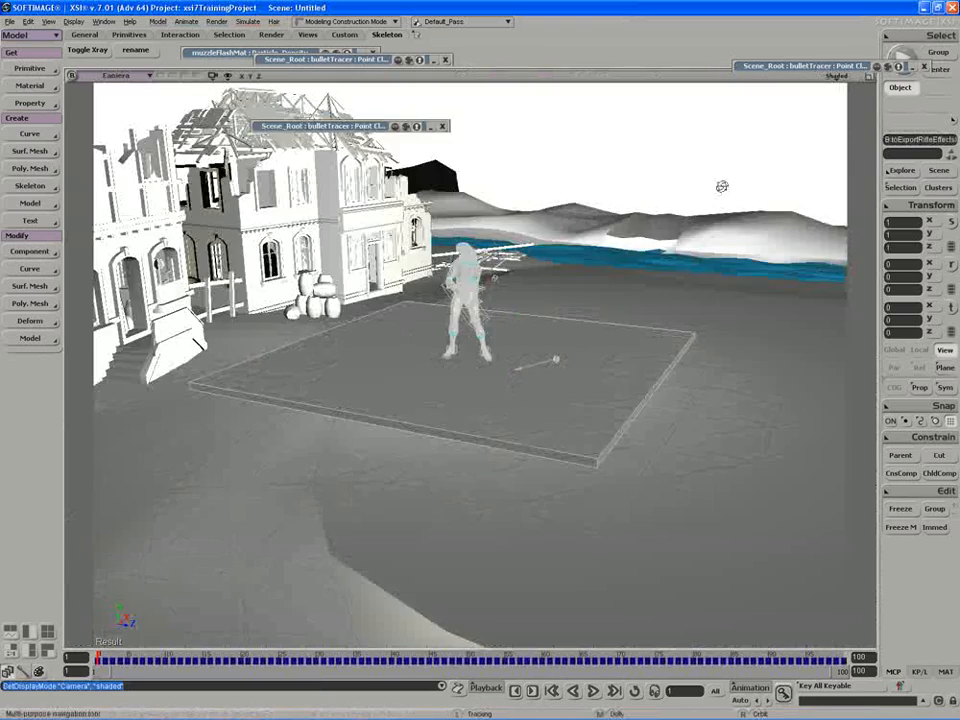
{"action": "mouse_move", "coordinate": [722, 187]}
{"action": "right_mouse_down"}
{"action": "mouse_move", "coordinate": [681, 176]}
{"action": "mouse_move", "coordinate": [644, 188]}
{"action": "right_mouse_up"}
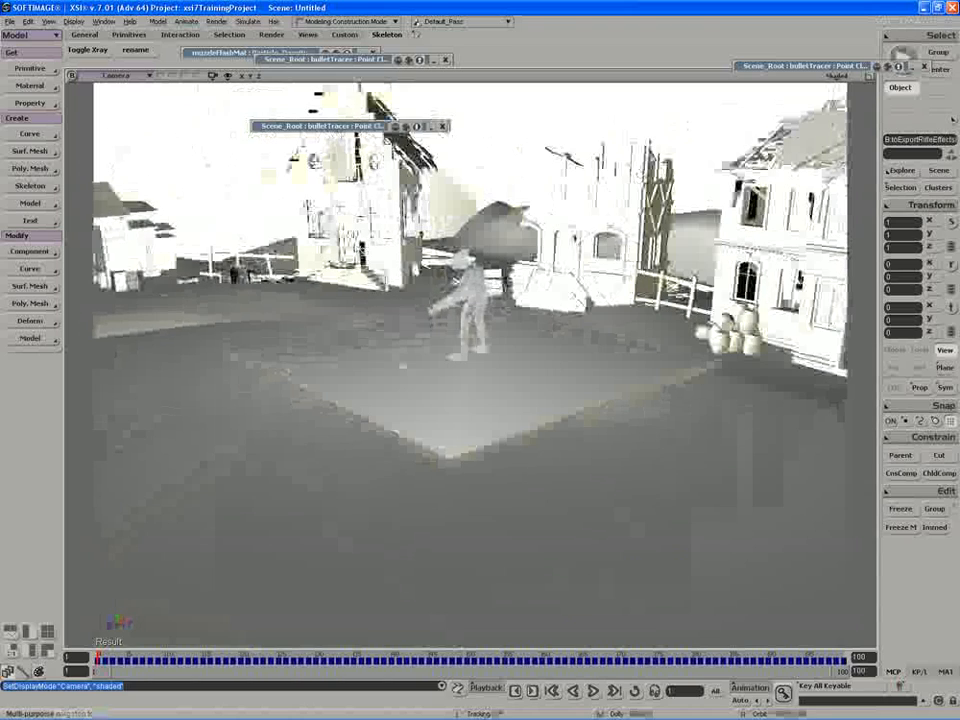
{"action": "left_click", "coordinate": [869, 77]}
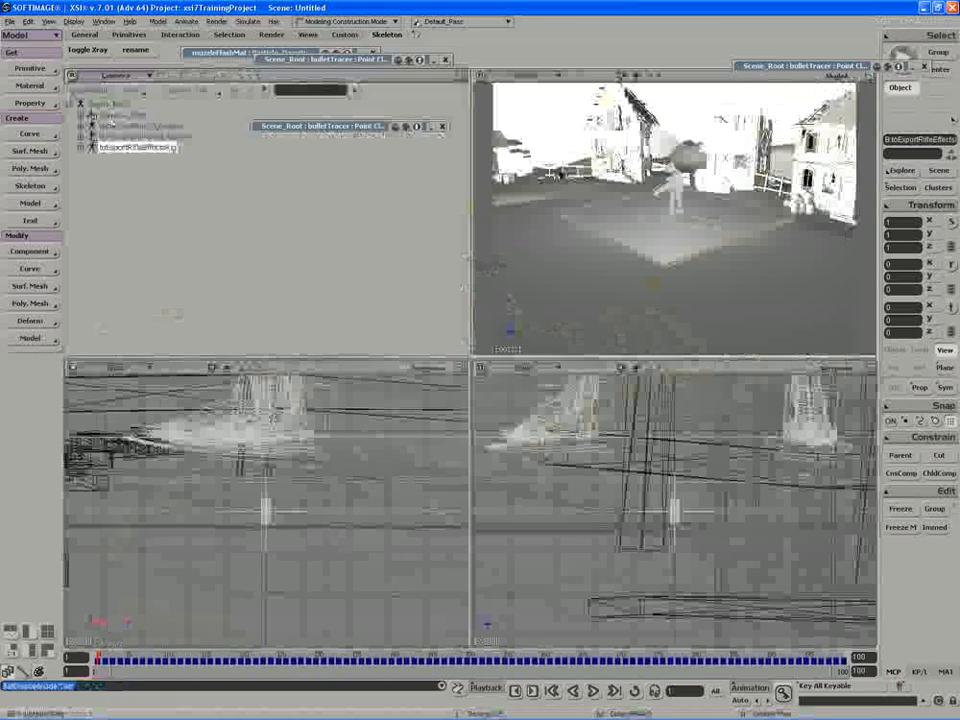
Select destroyedBuildingModels and environmentModelCleaned together.
{"action": "left_click", "coordinate": [113, 126]}
{"action": "left_click", "coordinate": [112, 136], "text": "ctrl"}
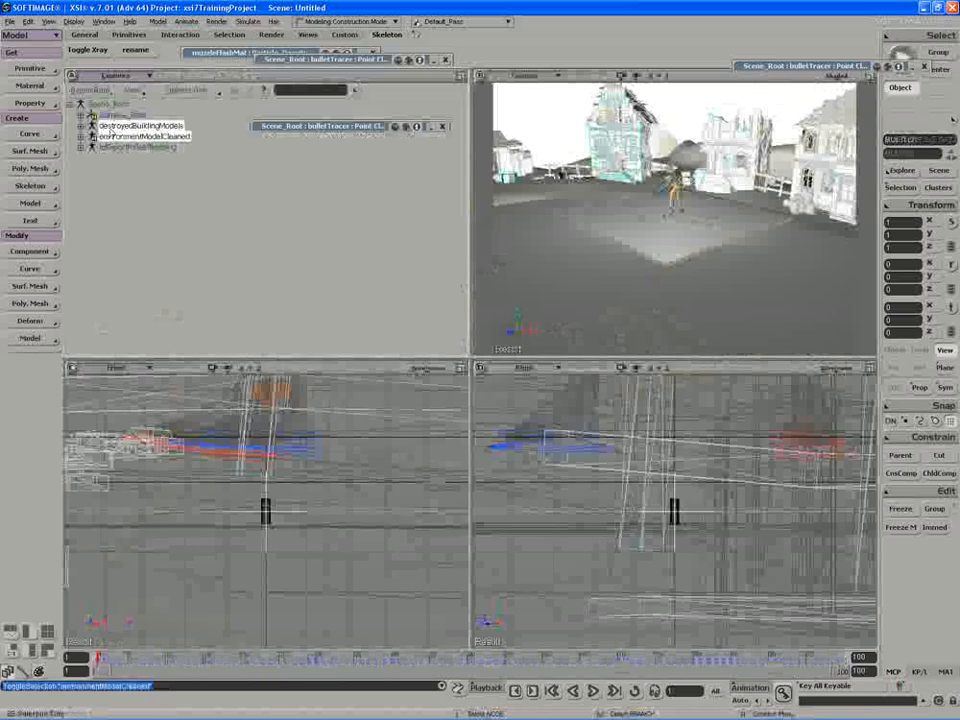
{"action": "left_click", "coordinate": [31, 204]}
{"action": "left_click", "coordinate": [148, 184]}
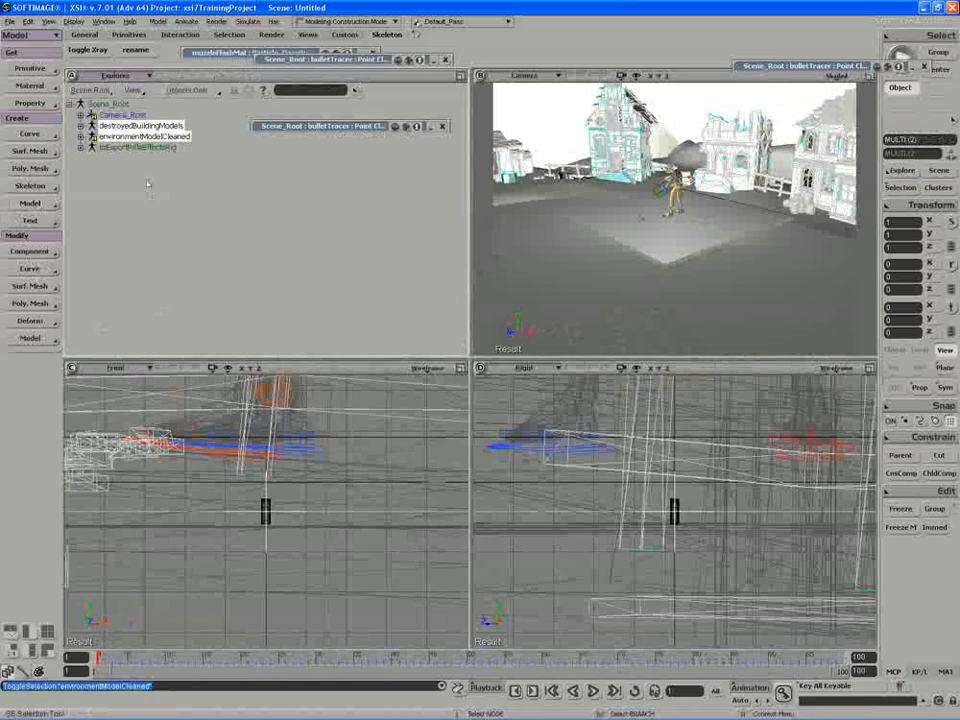
{"action": "left_click", "coordinate": [903, 494]}
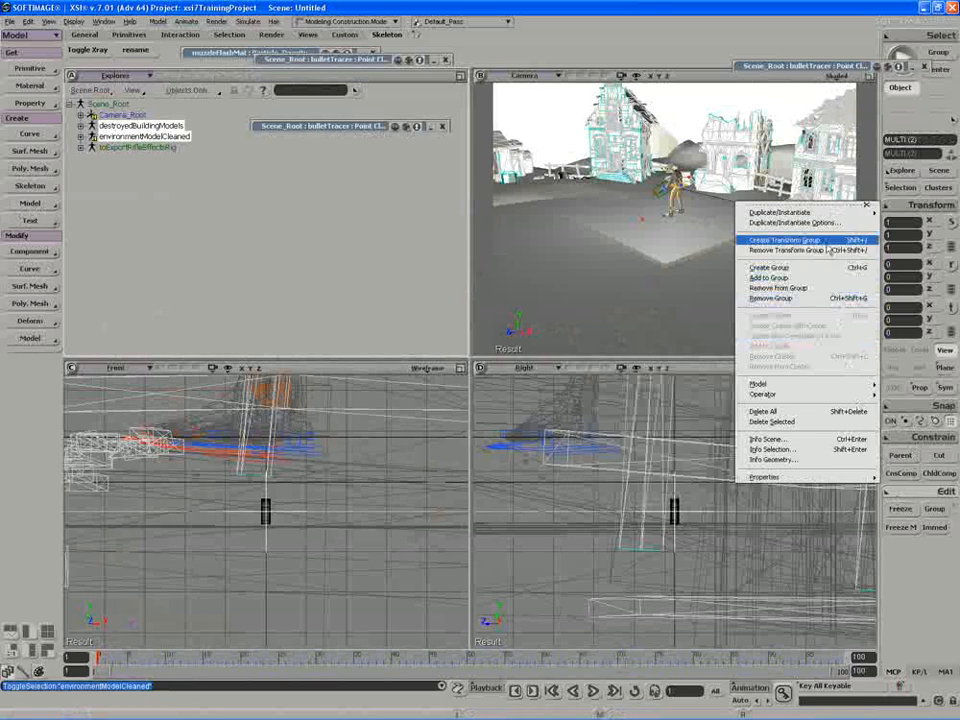
Group the town and environment models into a transform group and scale it up.
{"action": "left_click", "coordinate": [779, 240]}
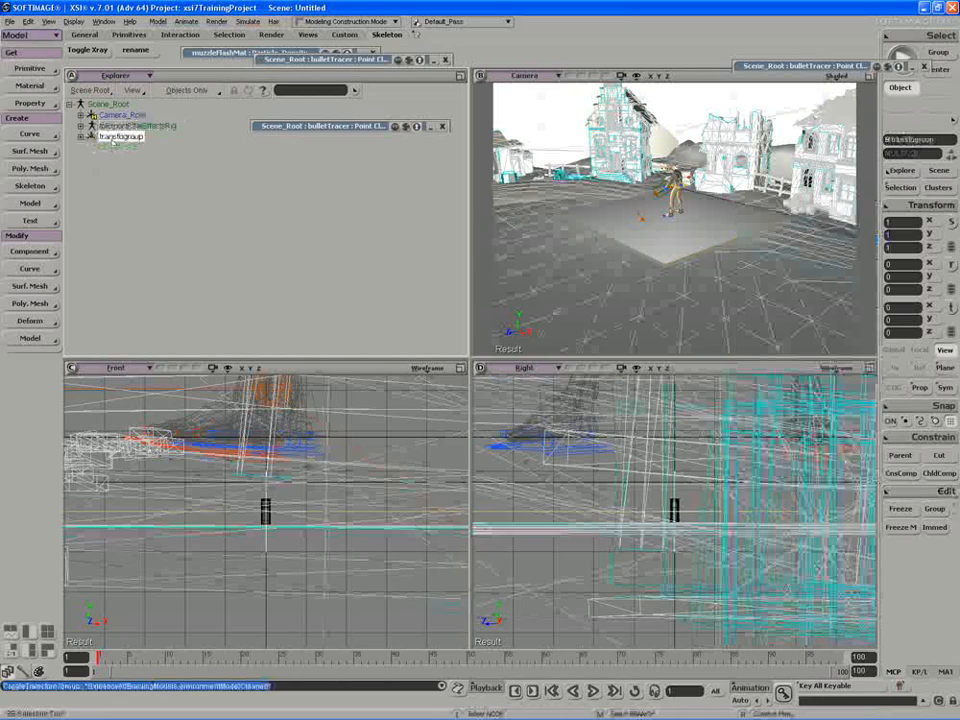
{"action": "left_click_drag", "start_coordinate": [676, 218], "coordinate": [711, 223]}
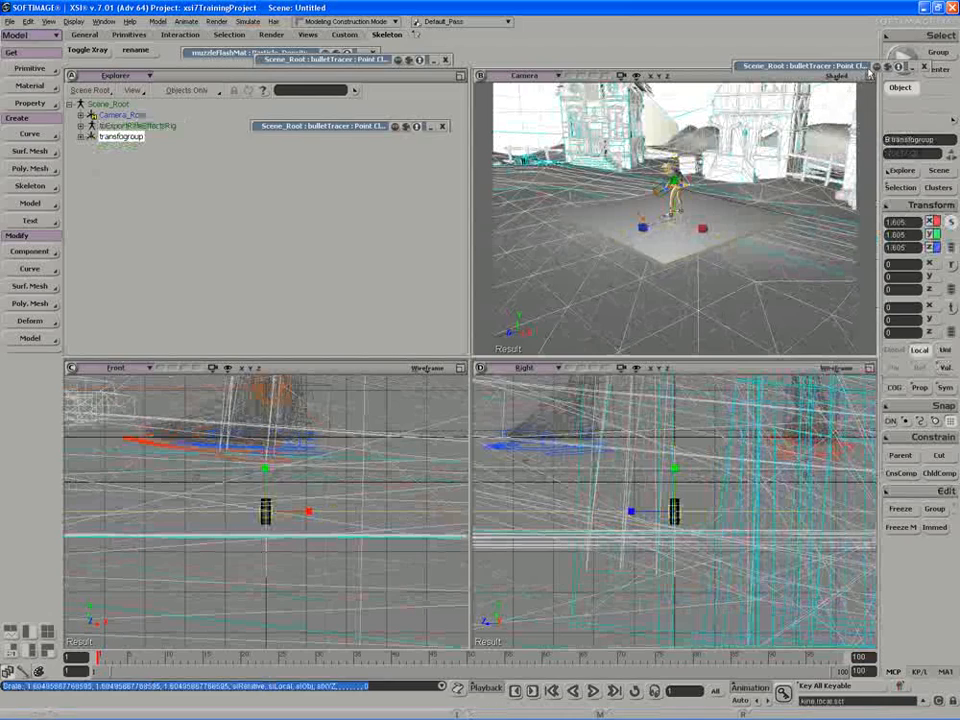
{"action": "left_click", "coordinate": [868, 76]}
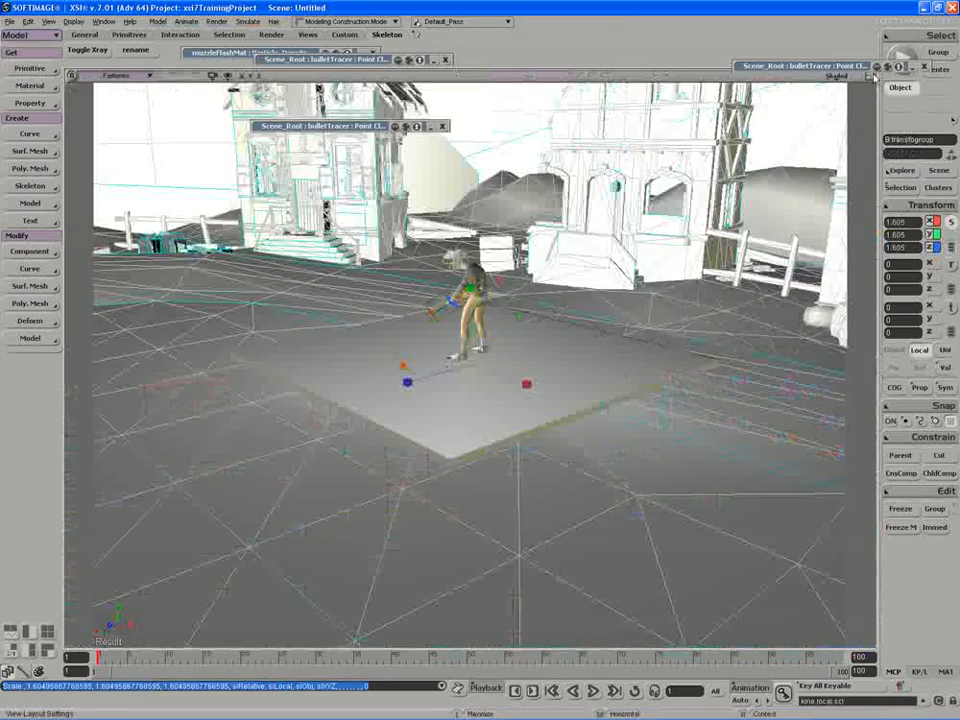
{"action": "key", "text": "s"}
{"action": "right_click_drag", "start_coordinate": [540, 286], "coordinate": [598, 286]}
{"action": "key", "text": "x"}
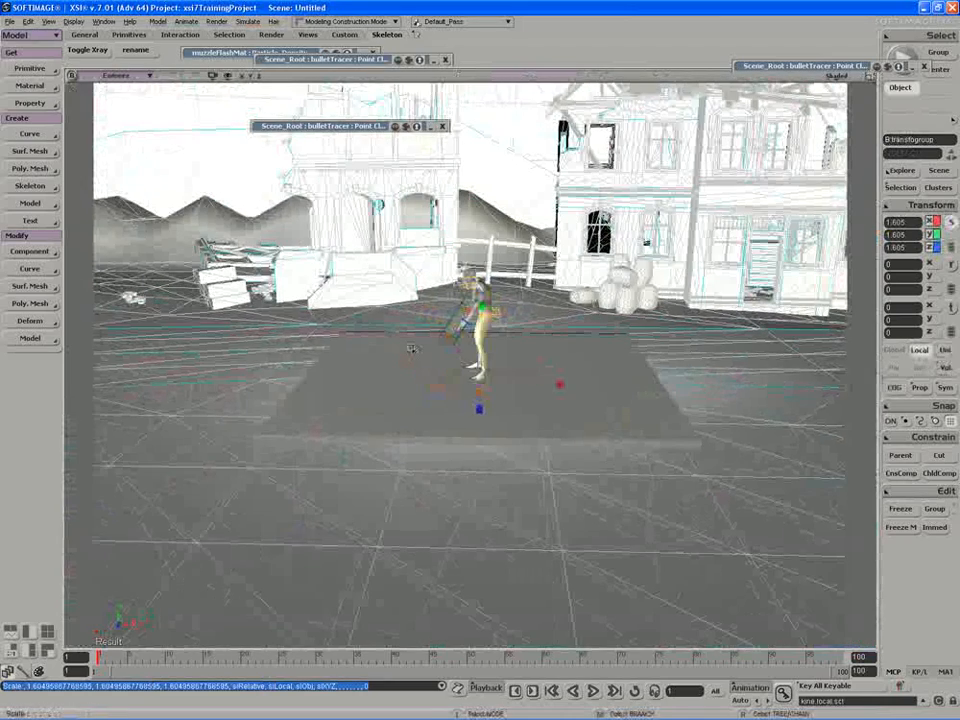
{"action": "mouse_move", "coordinate": [484, 385]}
{"action": "left_mouse_down"}
{"action": "mouse_move", "coordinate": [505, 376]}
{"action": "mouse_move", "coordinate": [476, 375]}
{"action": "left_mouse_up"}
Move the town group behind the character, shifting it along X and Z.
{"action": "key", "text": "s"}
{"action": "key", "text": "v"}
{"action": "left_click_drag", "start_coordinate": [421, 403], "coordinate": [3, 436]}
{"action": "key", "text": "s"}
{"action": "right_click_drag", "start_coordinate": [345, 535], "coordinate": [289, 544]}
{"action": "middle_click_drag", "start_coordinate": [289, 544], "coordinate": [392, 463]}
{"action": "left_click_drag", "start_coordinate": [385, 463], "coordinate": [566, 395]}
{"action": "middle_click_drag", "start_coordinate": [567, 395], "coordinate": [463, 435]}
{"action": "right_click_drag", "start_coordinate": [463, 435], "coordinate": [463, 407]}
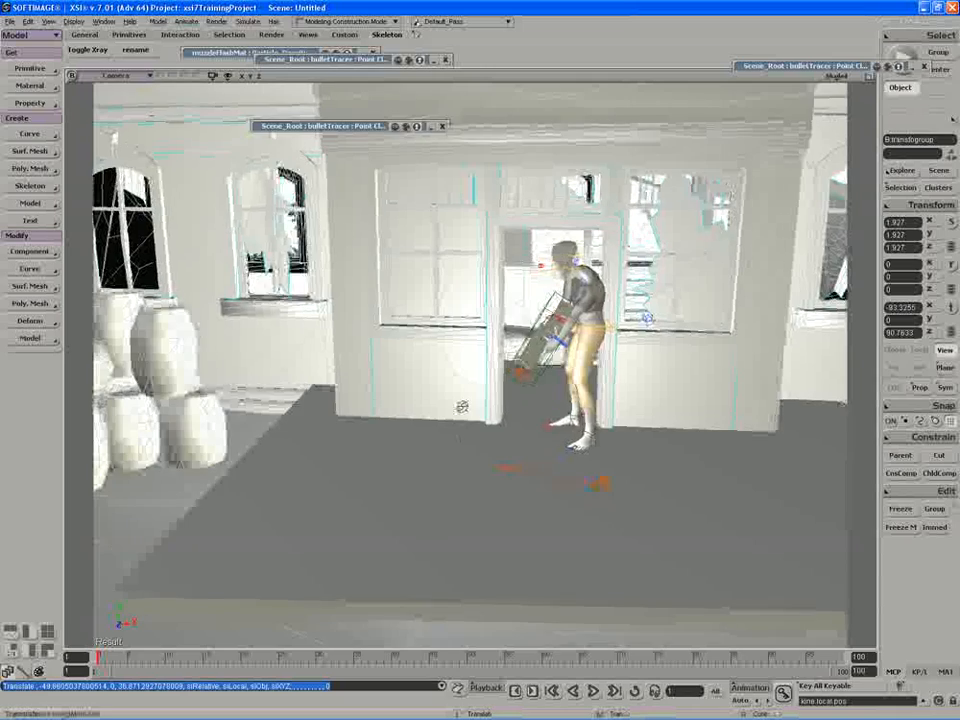
{"action": "middle_click_drag", "start_coordinate": [463, 407], "coordinate": [519, 389]}
{"action": "right_click_drag", "start_coordinate": [519, 389], "coordinate": [546, 328]}
Scale the town group to about 2.126 and set its X and Z position to 0.
{"action": "key", "text": "x"}
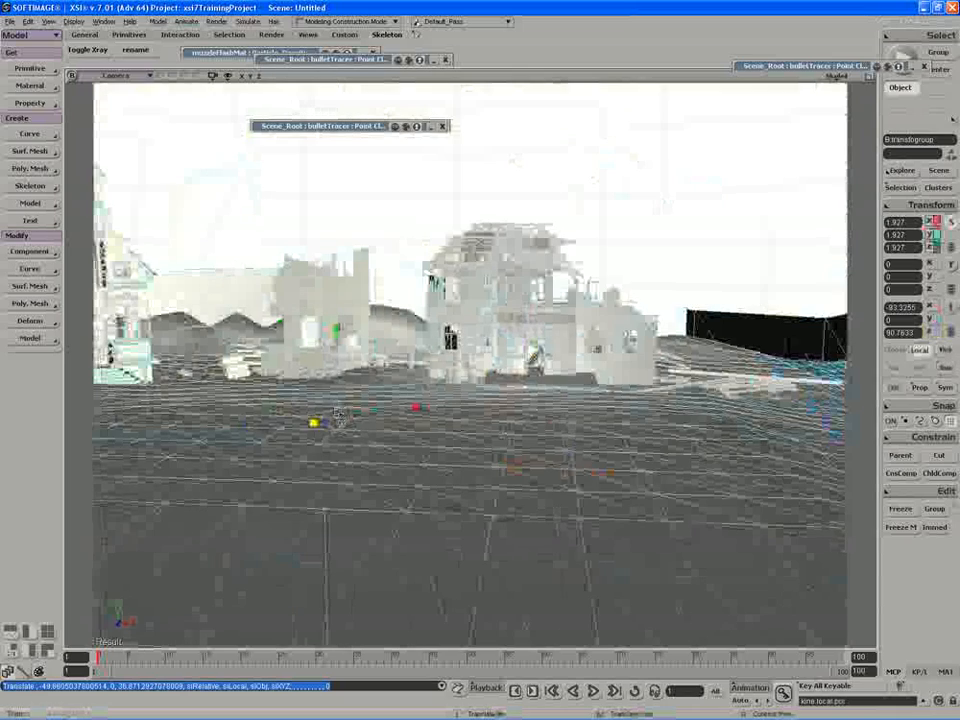
{"action": "left_click_drag", "start_coordinate": [357, 415], "coordinate": [449, 403]}
{"action": "left_click", "coordinate": [914, 305]}
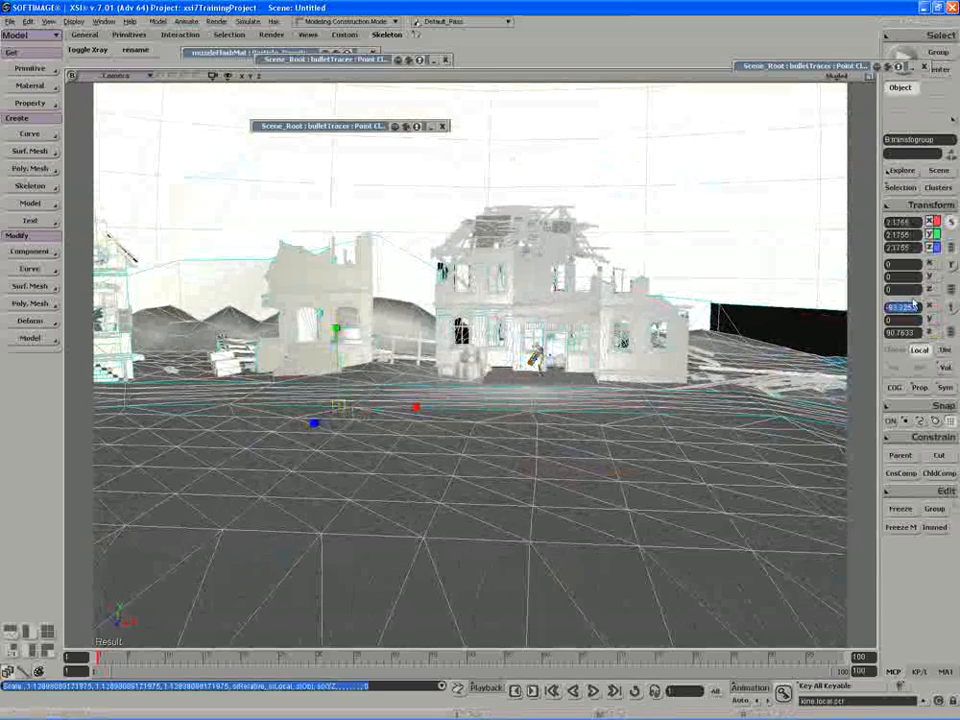
{"action": "type", "text": "0"}
{"action": "key", "text": "Tab"}
{"action": "key", "text": "Tab"}
{"action": "type", "text": "0"}
{"action": "key", "text": "Tab"}
{"action": "key", "text": "space"}
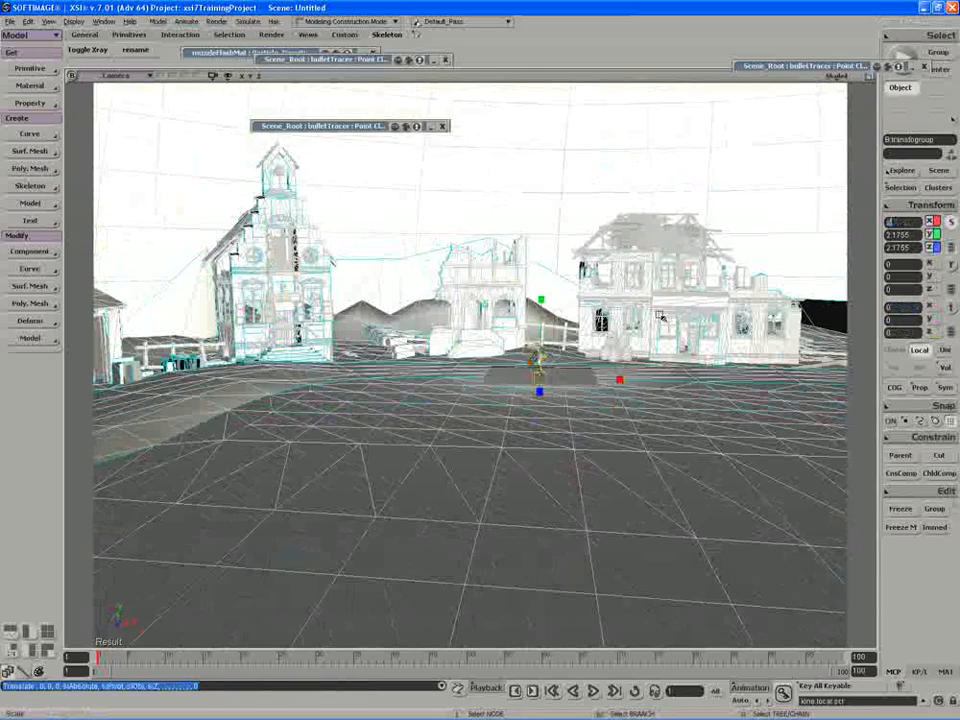
Reframe the view higher on the character and play the animation from frame 1.
{"action": "left_click_drag", "start_coordinate": [618, 272], "coordinate": [660, 335]}
{"action": "key", "text": "s"}
{"action": "right_click_drag", "start_coordinate": [640, 315], "coordinate": [652, 297]}
{"action": "middle_click_drag", "start_coordinate": [652, 297], "coordinate": [430, 270]}
{"action": "right_click_drag", "start_coordinate": [430, 270], "coordinate": [307, 201]}
{"action": "left_click", "coordinate": [592, 692]}
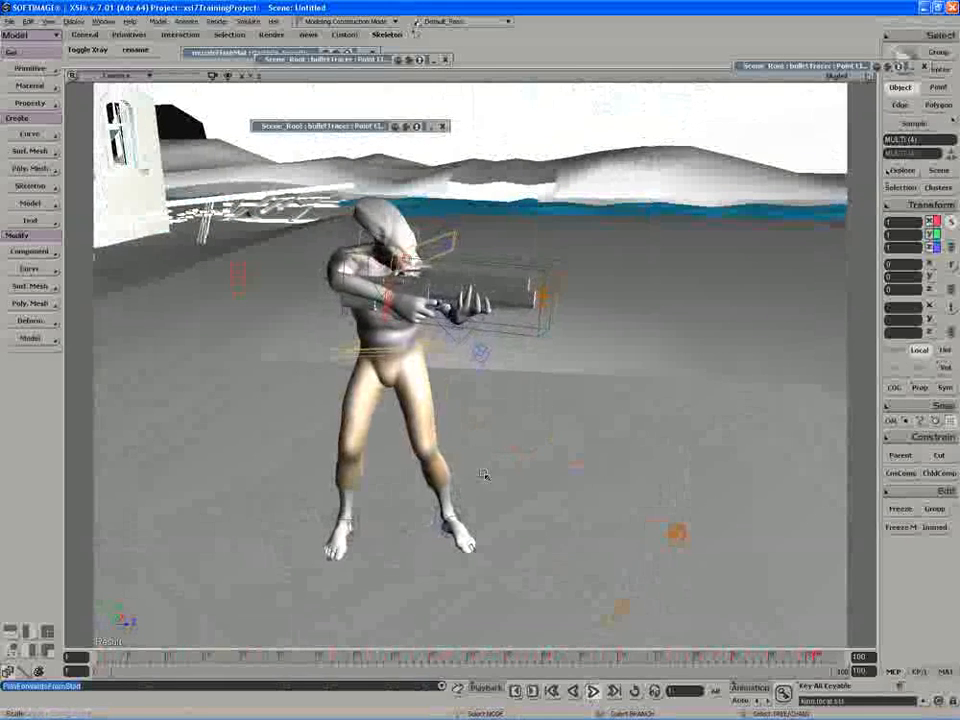
Open a floating Explorer, expand toExportRifleEffectsRig and select muzzleFlash.
{"action": "key", "text": "space"}
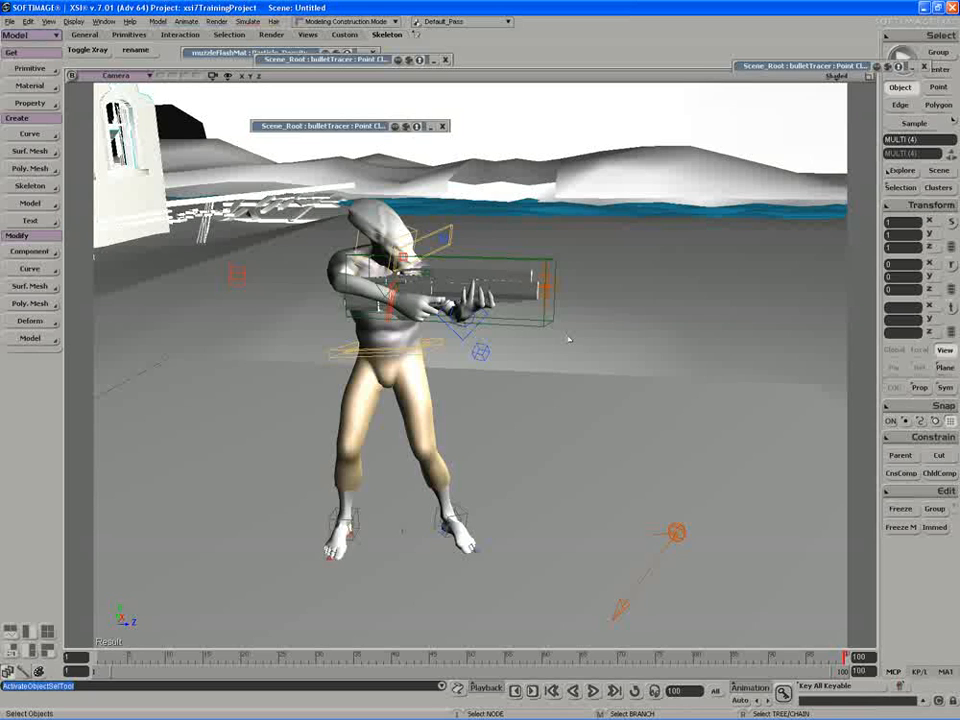
{"action": "key", "text": "8"}
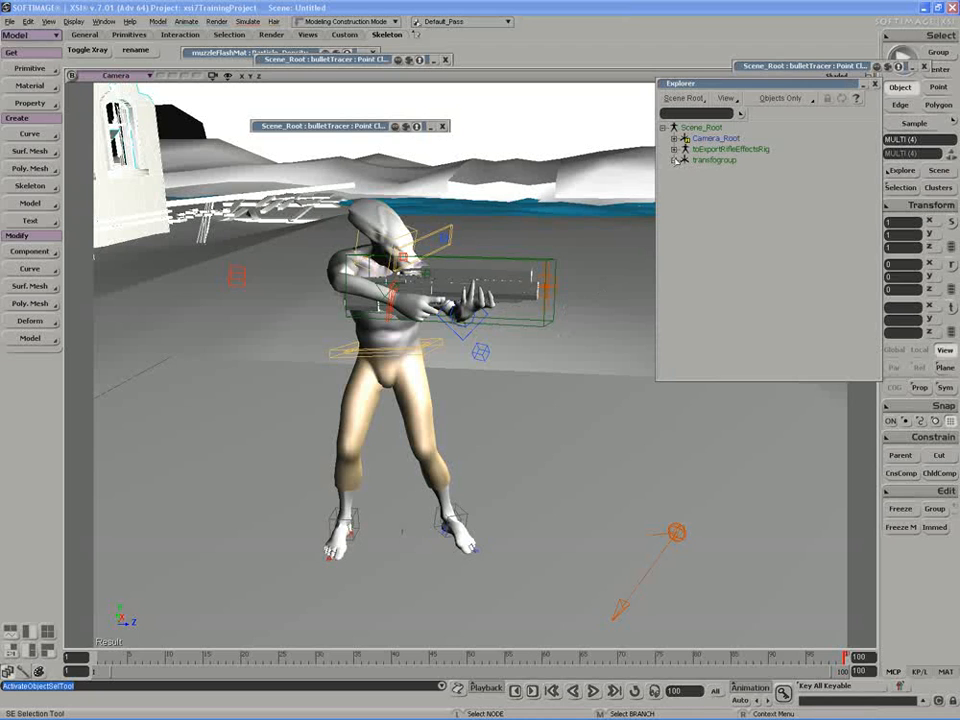
{"action": "left_click", "coordinate": [674, 150]}
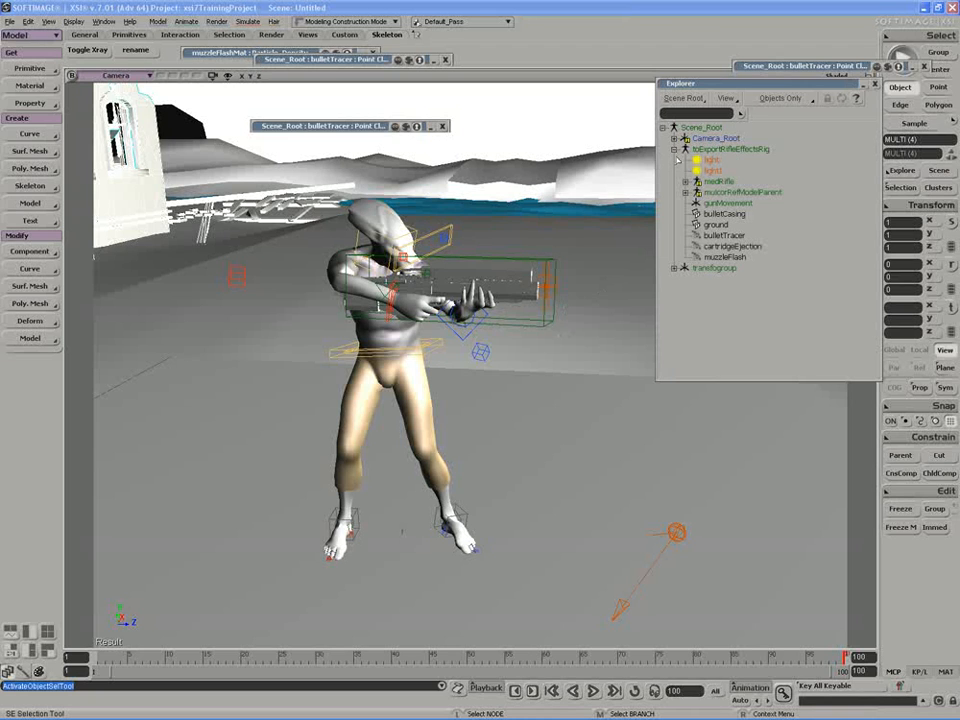
{"action": "left_click", "coordinate": [725, 257]}
Open muzzleFlash's ICE Tree with Alt+9 and frame the red Get Data node.
{"action": "key", "text": "alt+9"}
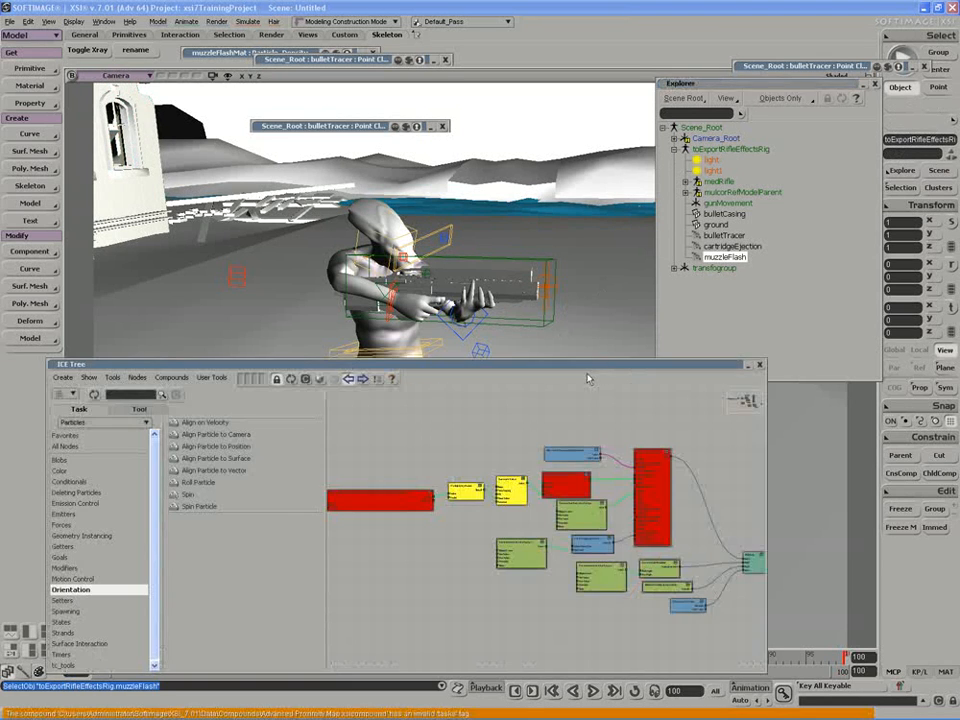
{"action": "middle_click_drag", "start_coordinate": [571, 459], "coordinate": [629, 558]}
{"action": "left_click_drag", "start_coordinate": [491, 527], "coordinate": [571, 541]}
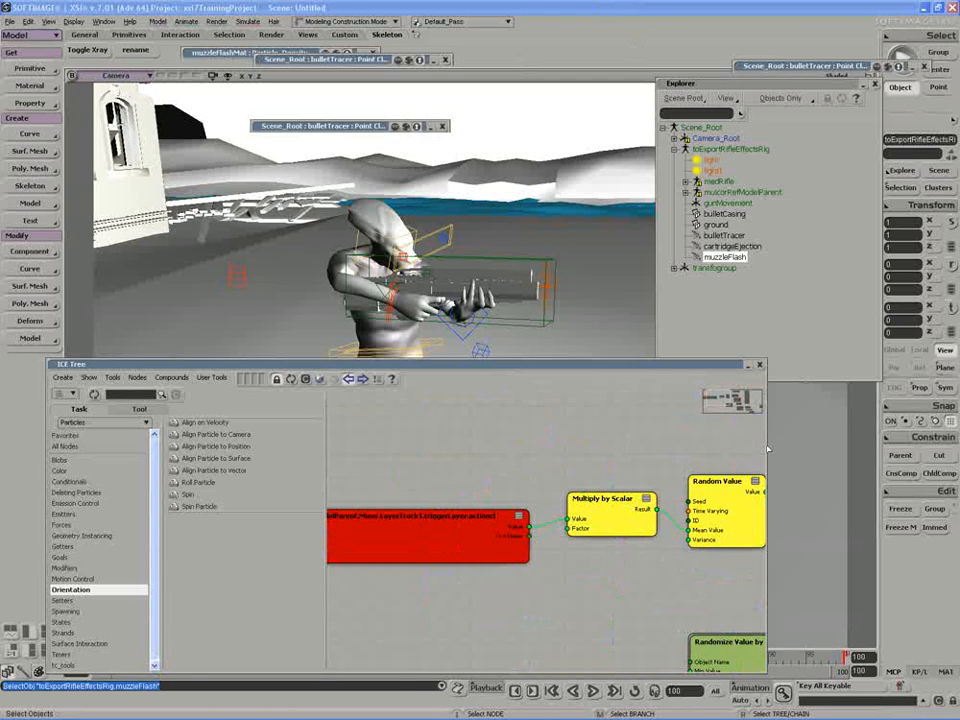
{"action": "left_click_drag", "start_coordinate": [766, 445], "coordinate": [899, 446]}
{"action": "left_click_drag", "start_coordinate": [561, 459], "coordinate": [660, 461]}
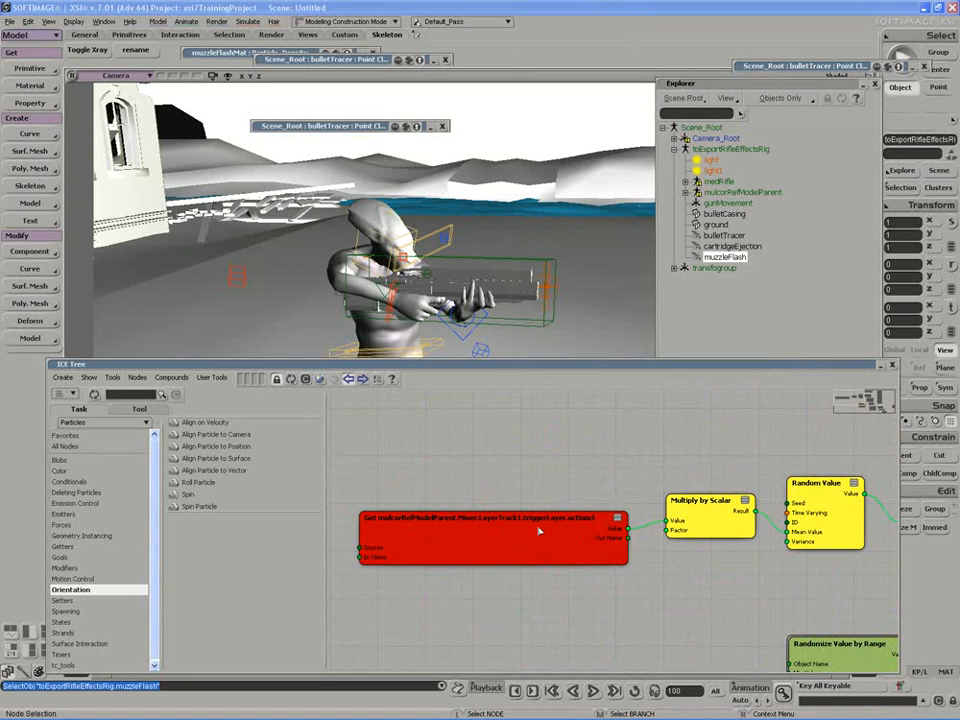
Open the red Get Data node's property page and show its Explorer reference list.
{"action": "left_click", "coordinate": [686, 193]}
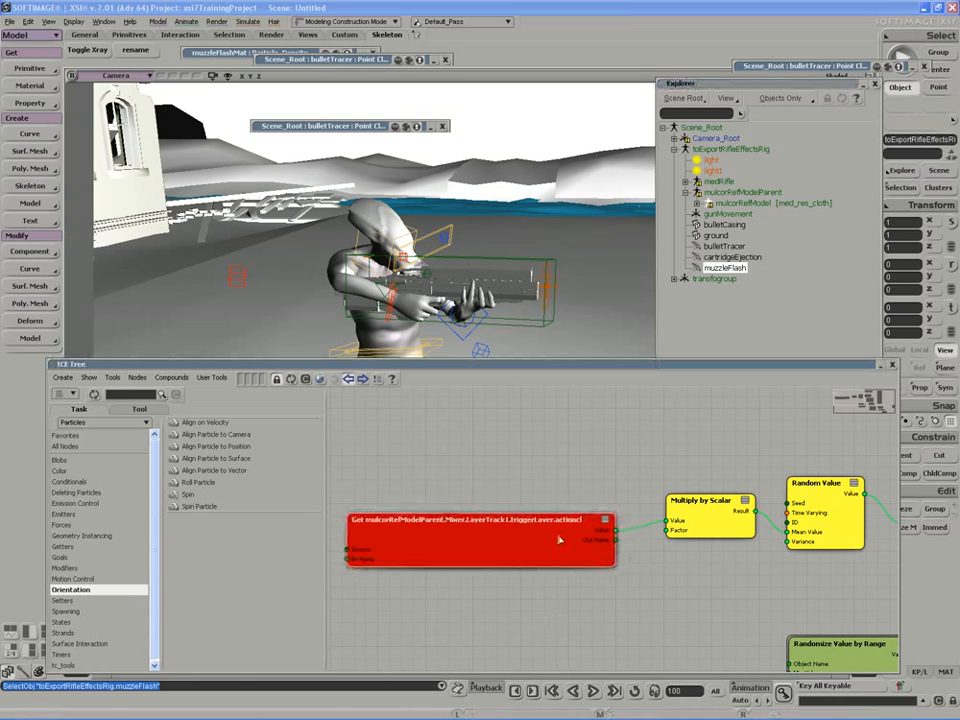
{"action": "left_click_drag", "start_coordinate": [439, 538], "coordinate": [424, 538]}
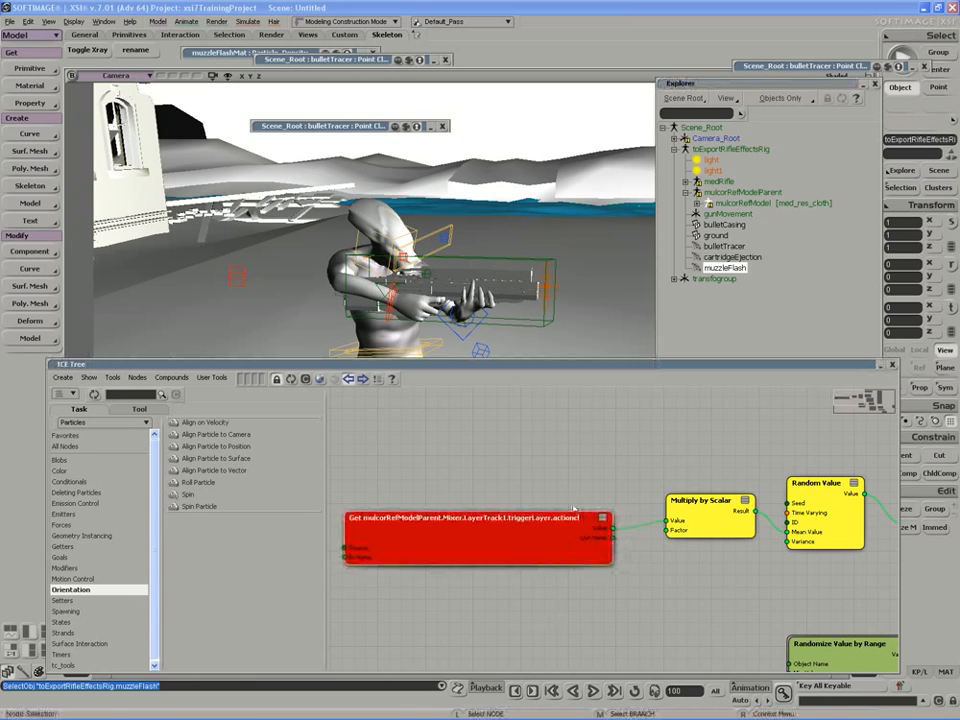
{"action": "double_click", "coordinate": [533, 543]}
{"action": "left_click", "coordinate": [388, 170]}
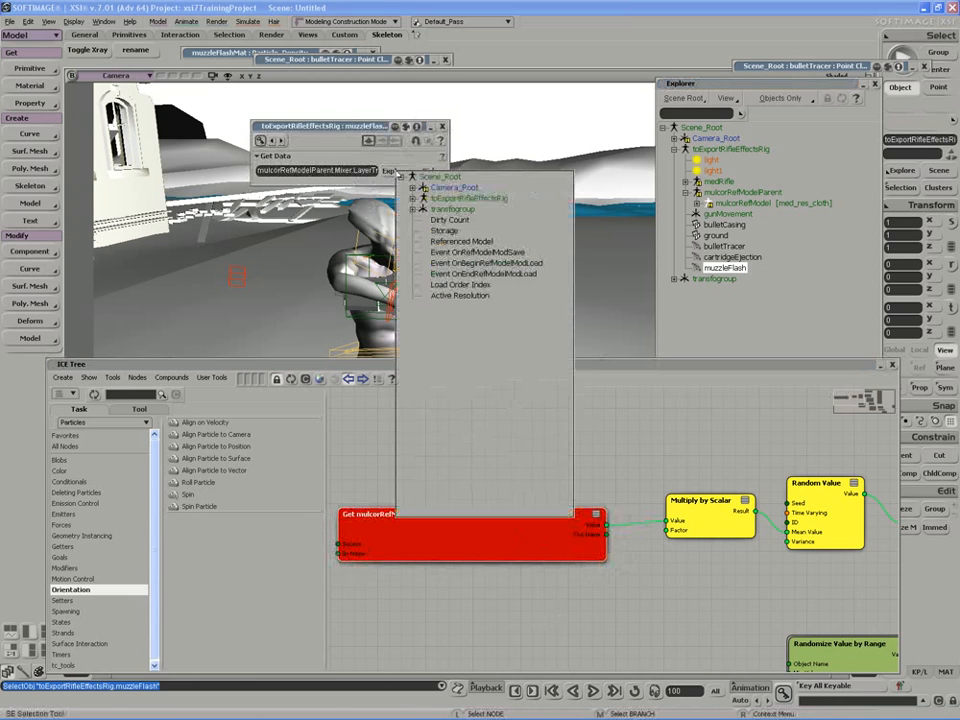
Show mulcorRefModel's triggerLayer clip in the Animation Mixer via mulcorRefModelParent and medRifle.
{"action": "left_click", "coordinate": [391, 467]}
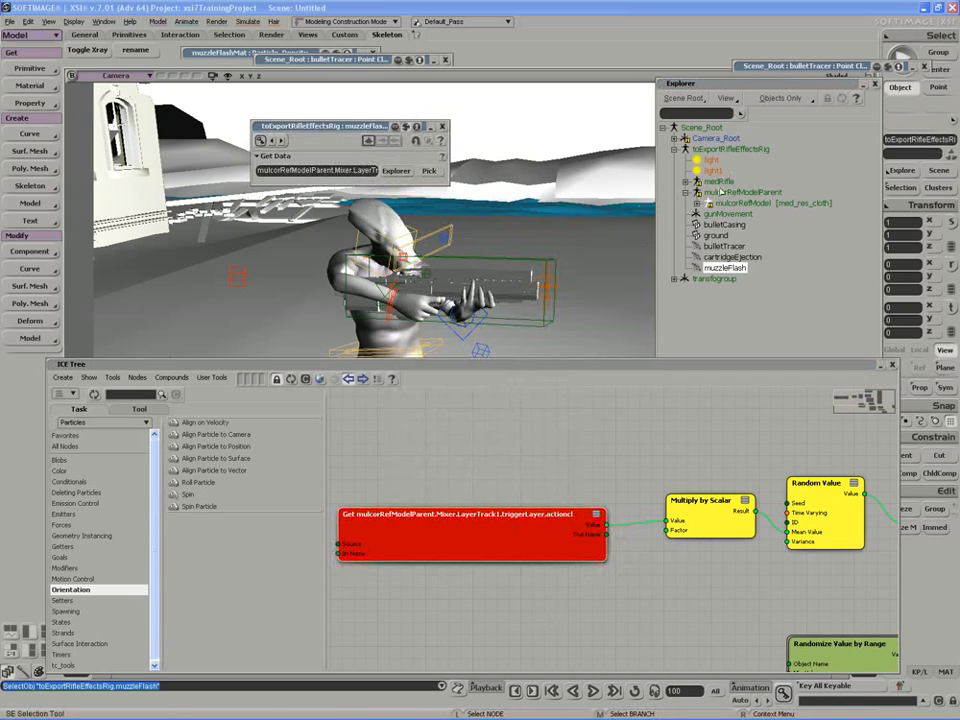
{"action": "left_click", "coordinate": [730, 149]}
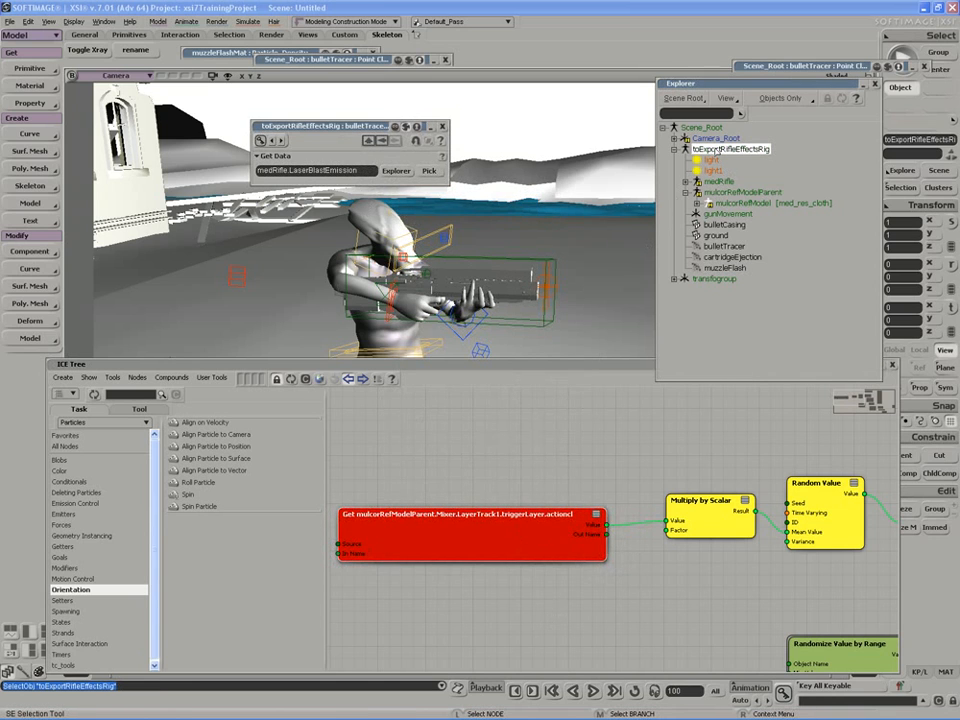
{"action": "key", "text": "alt+0"}
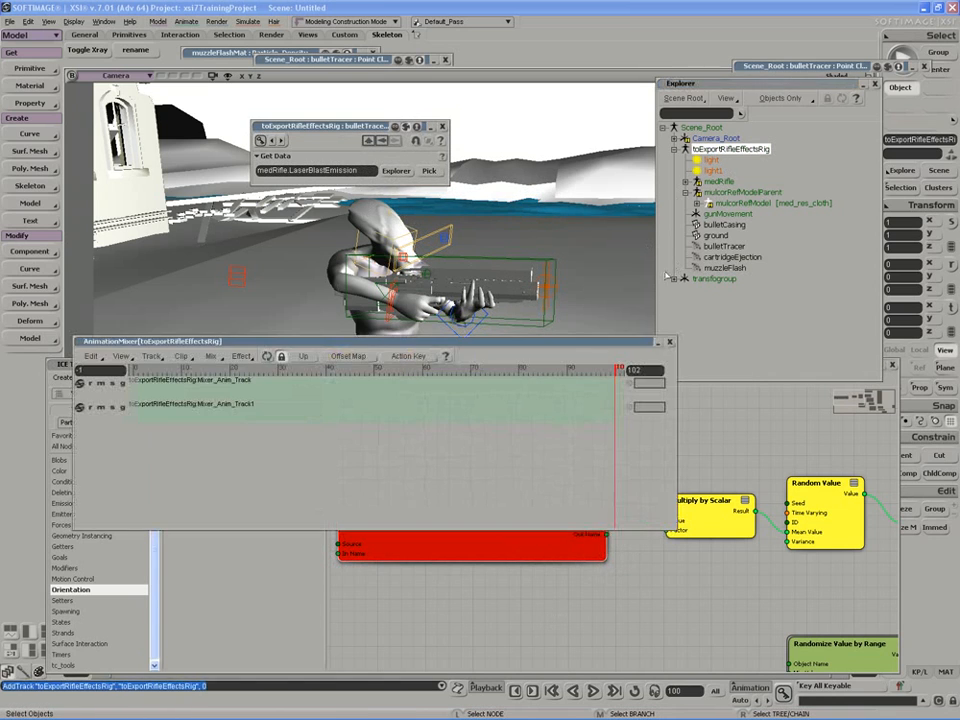
{"action": "left_click", "coordinate": [740, 192]}
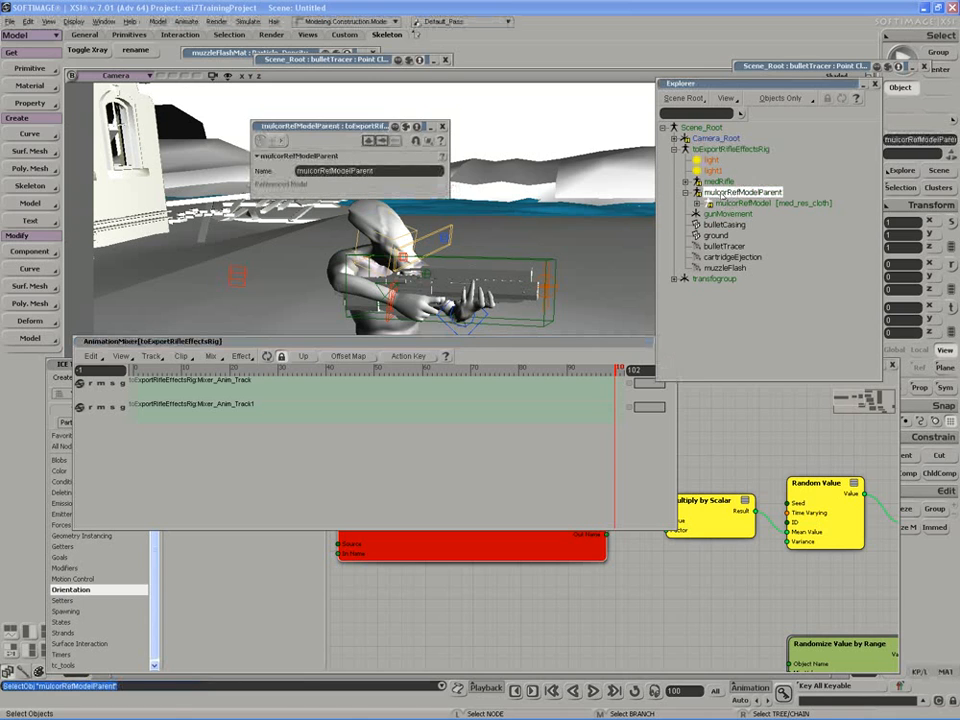
{"action": "left_click", "coordinate": [268, 357]}
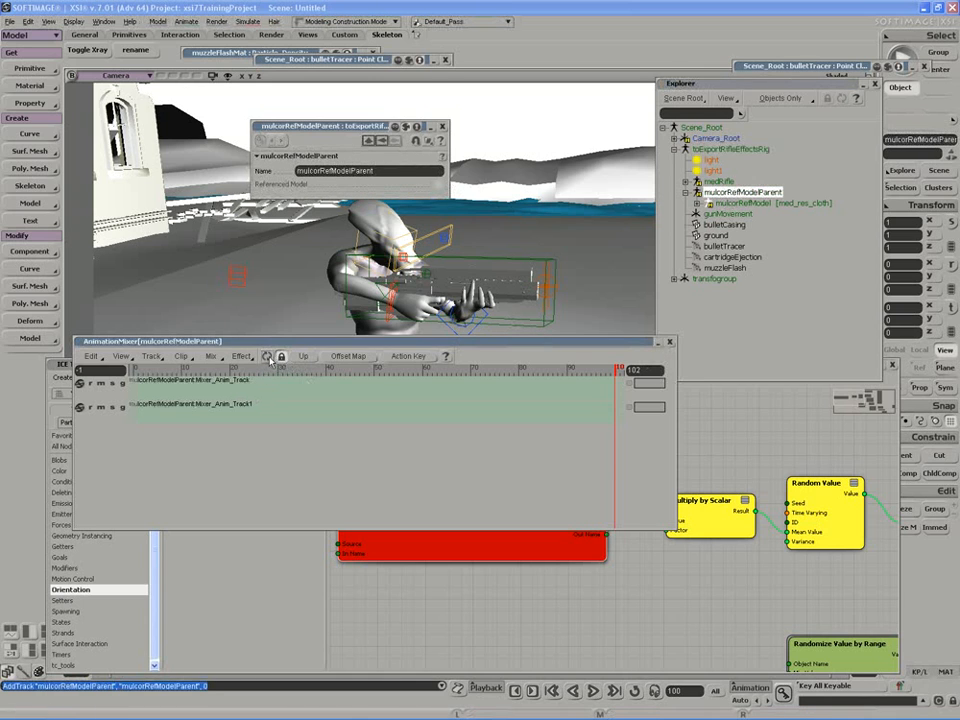
{"action": "left_click", "coordinate": [718, 181]}
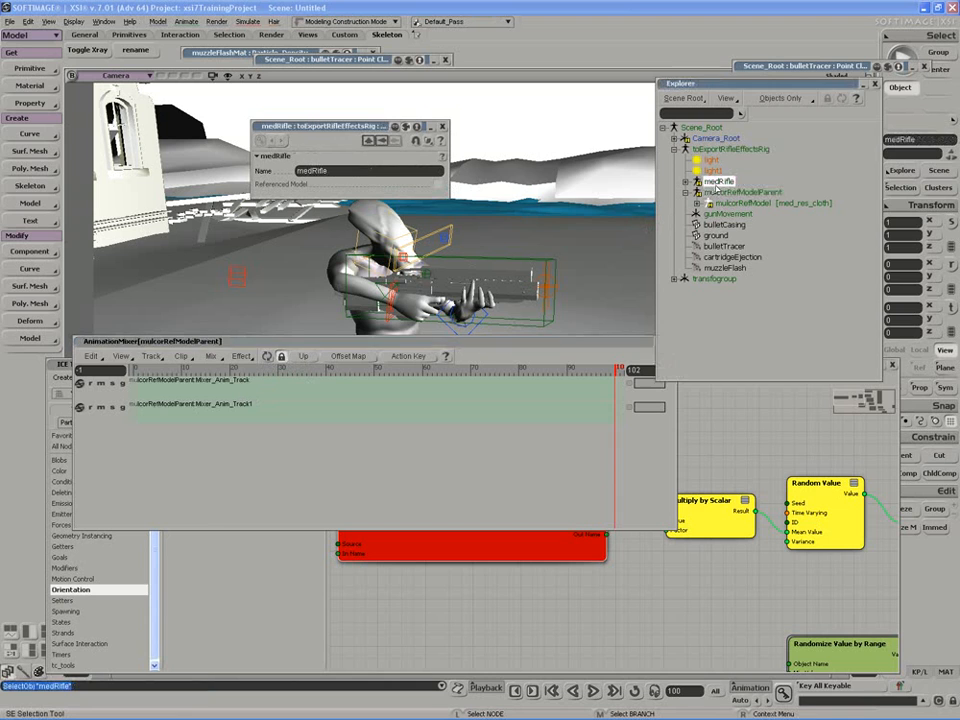
{"action": "left_click", "coordinate": [268, 357]}
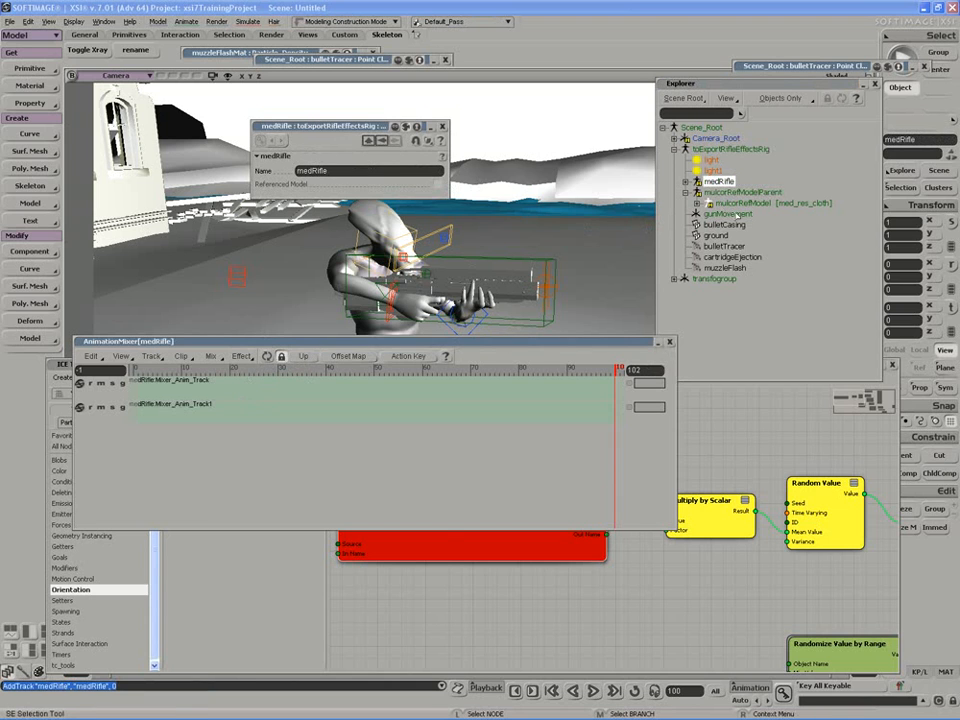
{"action": "left_click", "coordinate": [738, 204]}
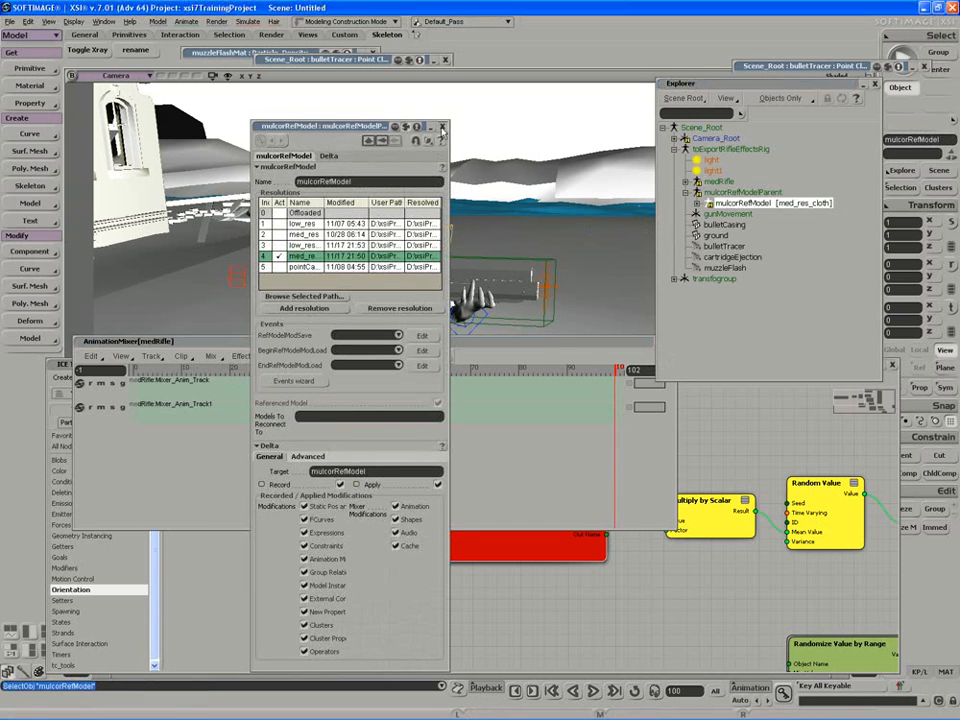
{"action": "left_click", "coordinate": [443, 127]}
{"action": "left_click", "coordinate": [267, 356]}
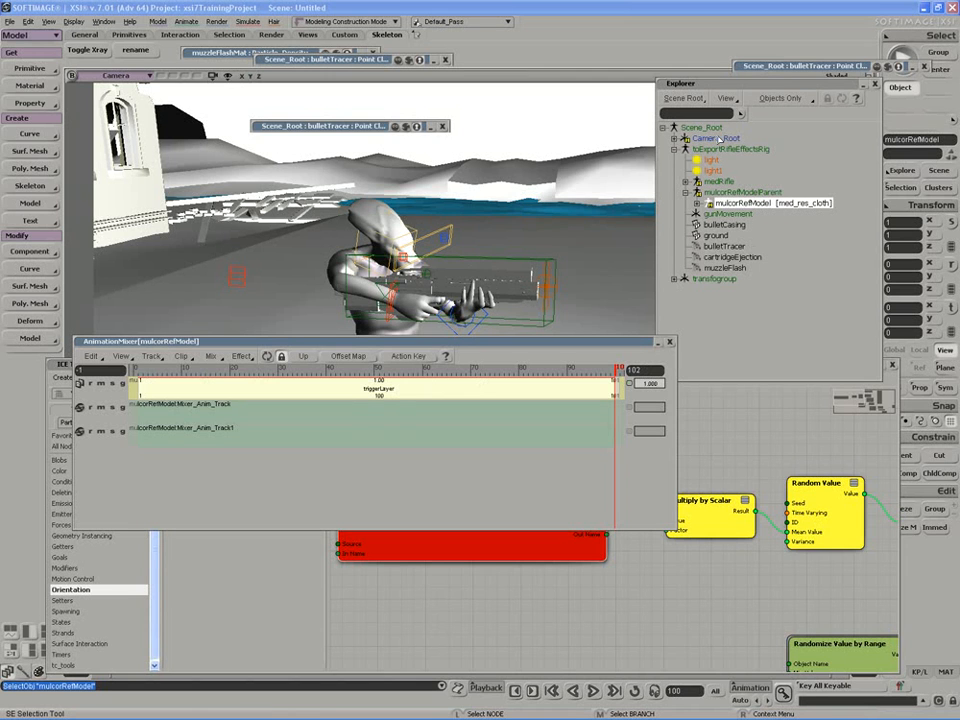
Wire mulcorRefModel's triggerLayer clip weight into muzzleFlash's Multiply by Scalar Value input.
{"action": "left_click_drag", "start_coordinate": [566, 343], "coordinate": [536, 200]}
{"action": "key", "text": "z"}
{"action": "left_click_drag", "start_coordinate": [746, 603], "coordinate": [754, 594]}
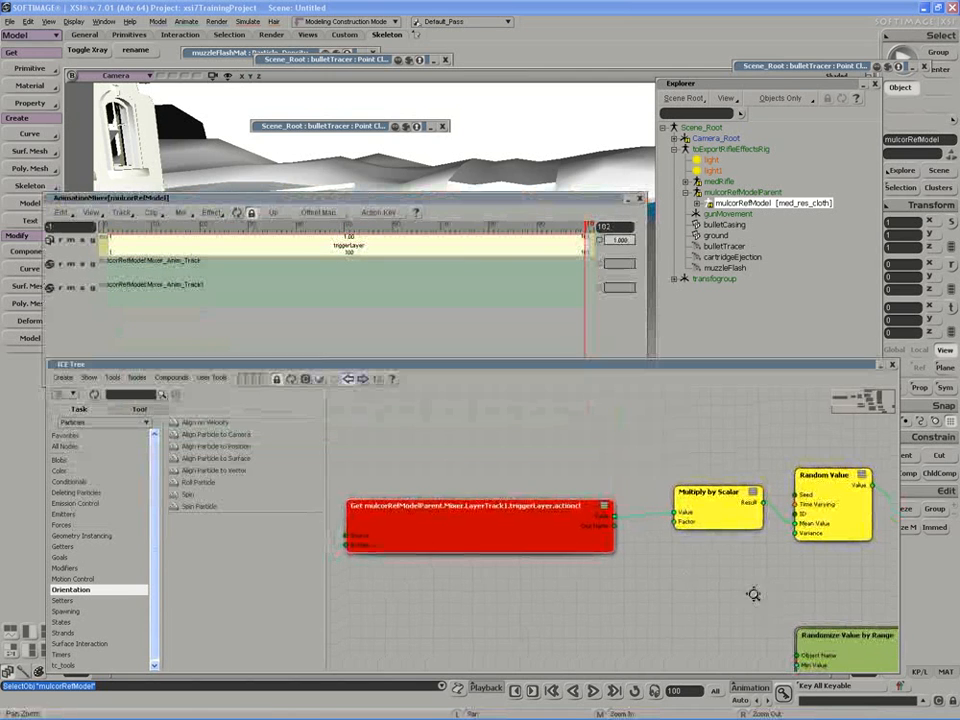
{"action": "key", "text": "z"}
{"action": "mouse_move", "coordinate": [651, 635]}
{"action": "left_mouse_down"}
{"action": "mouse_move", "coordinate": [671, 645]}
{"action": "mouse_move", "coordinate": [661, 645]}
{"action": "left_mouse_up"}
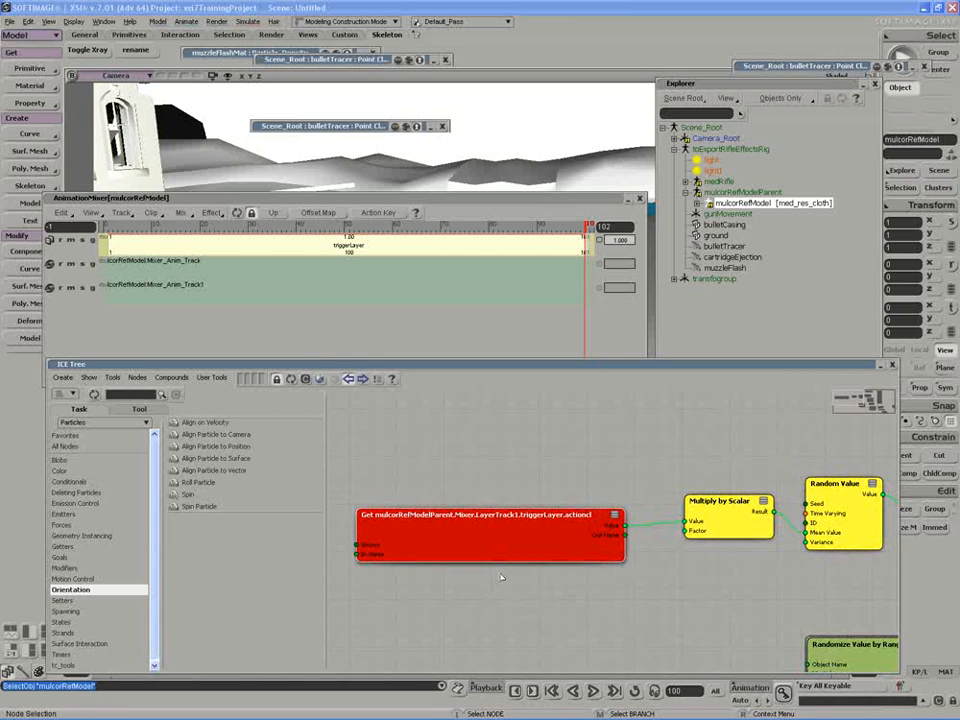
{"action": "left_click_drag", "start_coordinate": [597, 240], "coordinate": [424, 465]}
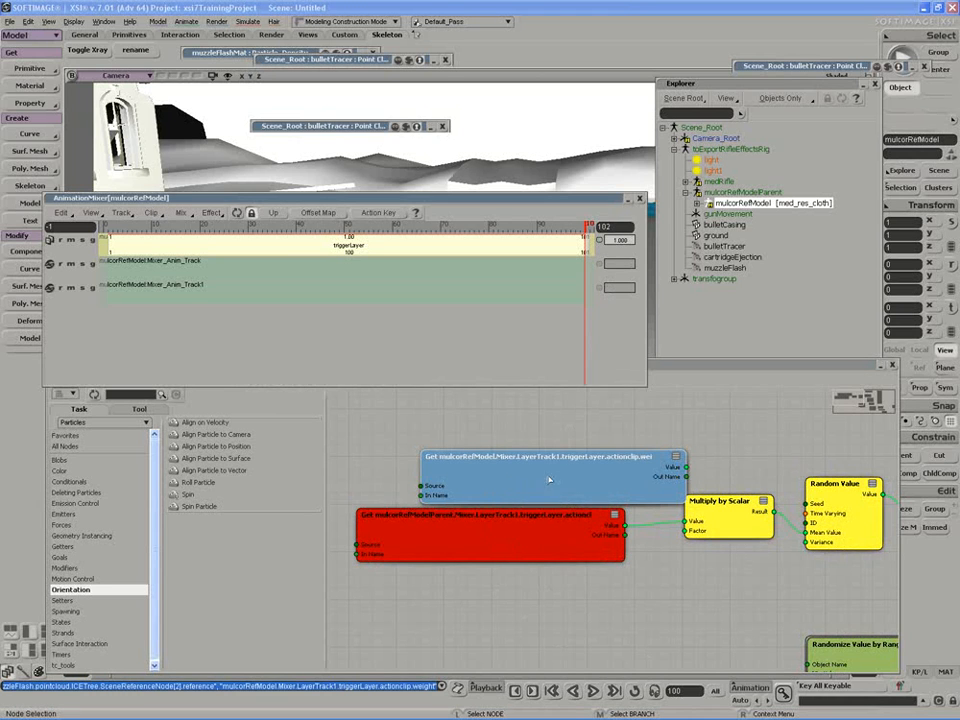
{"action": "left_click_drag", "start_coordinate": [548, 480], "coordinate": [462, 471]}
{"action": "left_click_drag", "start_coordinate": [598, 460], "coordinate": [682, 519]}
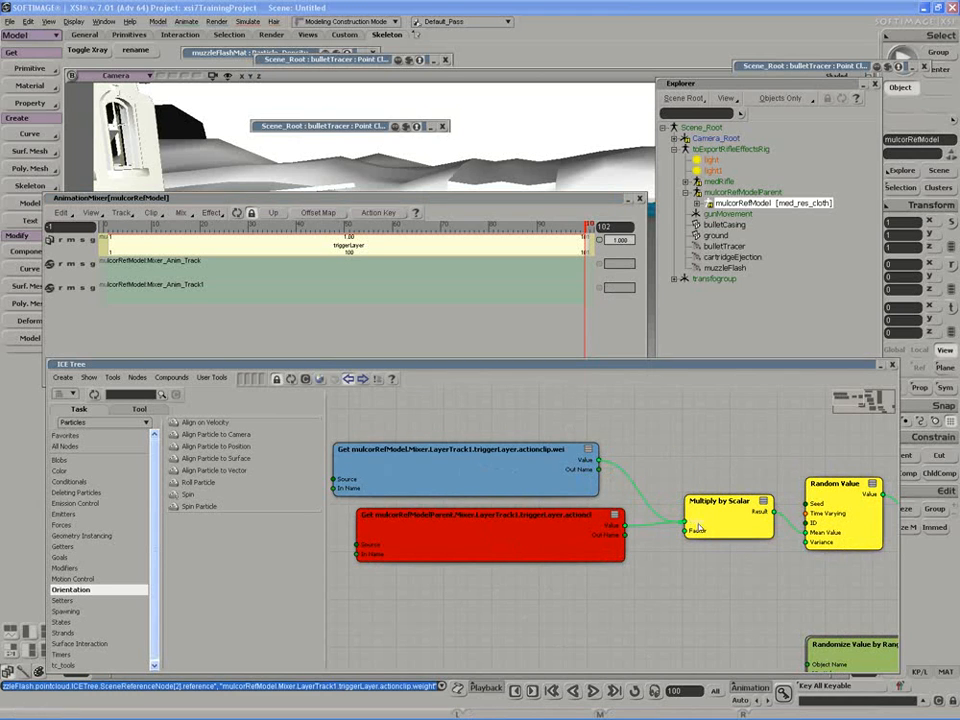
Delete the old red mulcorRefModelParent reference node and zoom out over the whole graph.
{"action": "left_click_drag", "start_coordinate": [553, 530], "coordinate": [529, 537]}
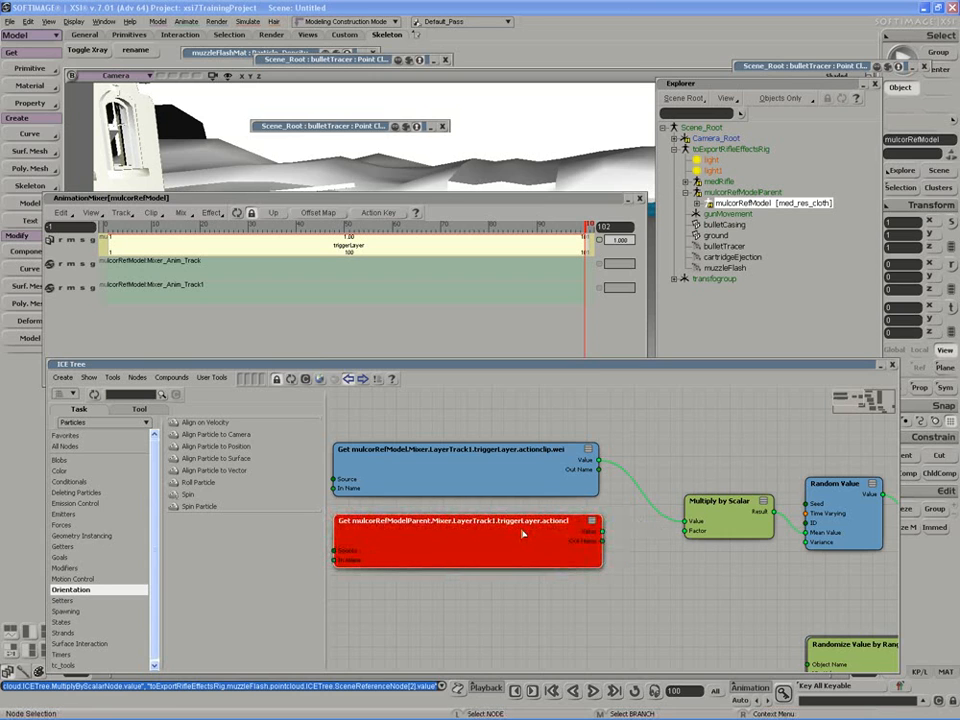
{"action": "key", "text": "Delete"}
{"action": "key", "text": "s"}
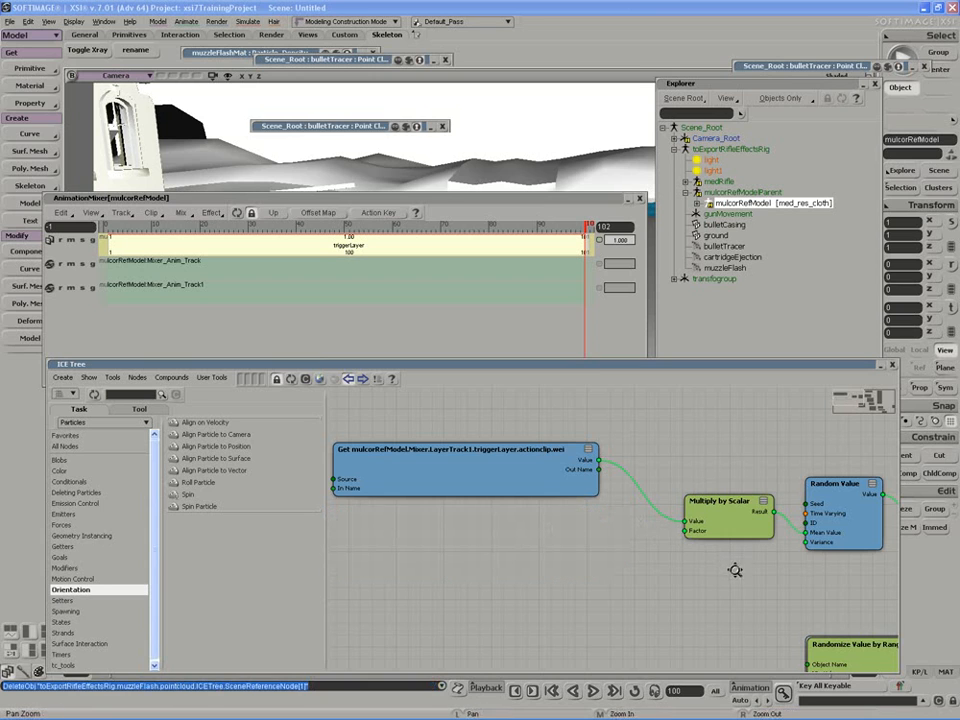
{"action": "left_click_drag", "start_coordinate": [815, 570], "coordinate": [555, 542]}
{"action": "middle_click_drag", "start_coordinate": [555, 542], "coordinate": [467, 514]}
{"action": "left_click_drag", "start_coordinate": [467, 514], "coordinate": [591, 561]}
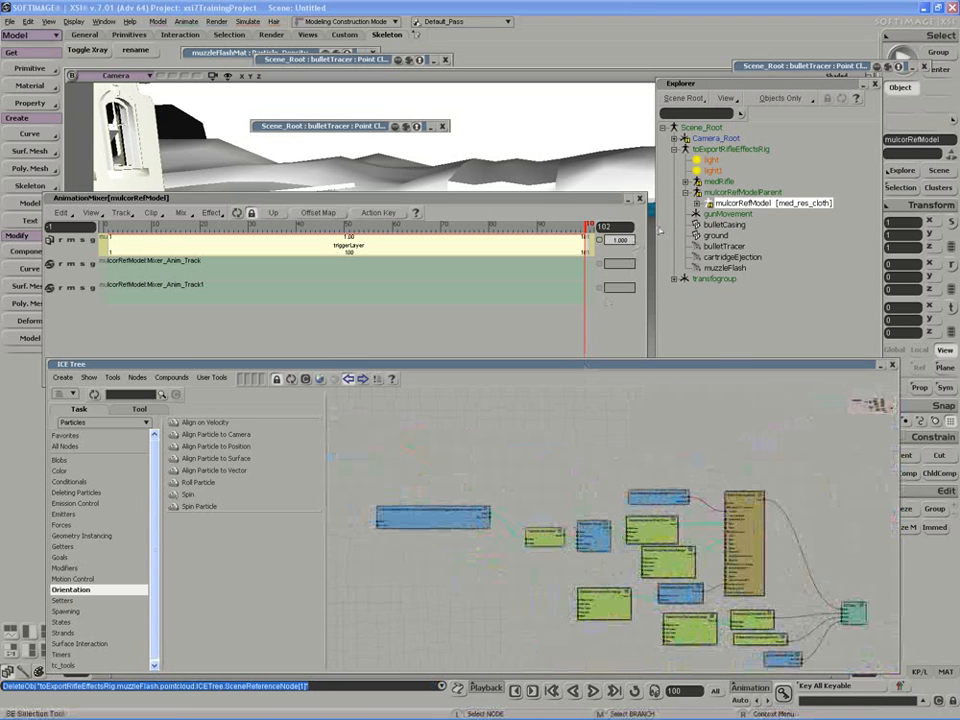
Load bulletTracer's ICE tree and frame its red reference node.
{"action": "left_click", "coordinate": [724, 226]}
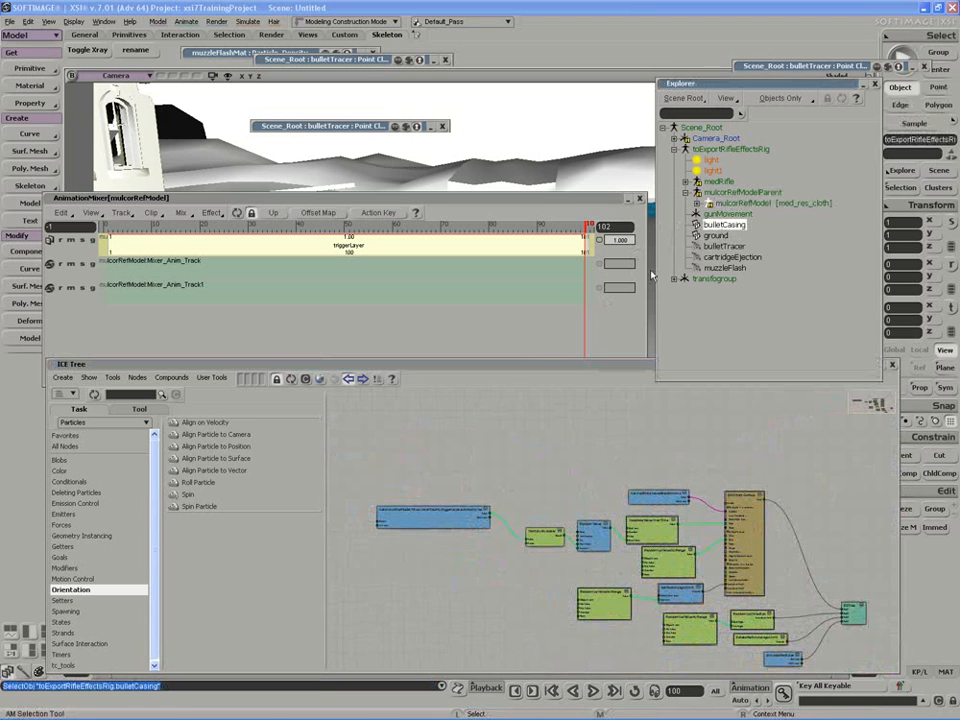
{"action": "left_click", "coordinate": [291, 380]}
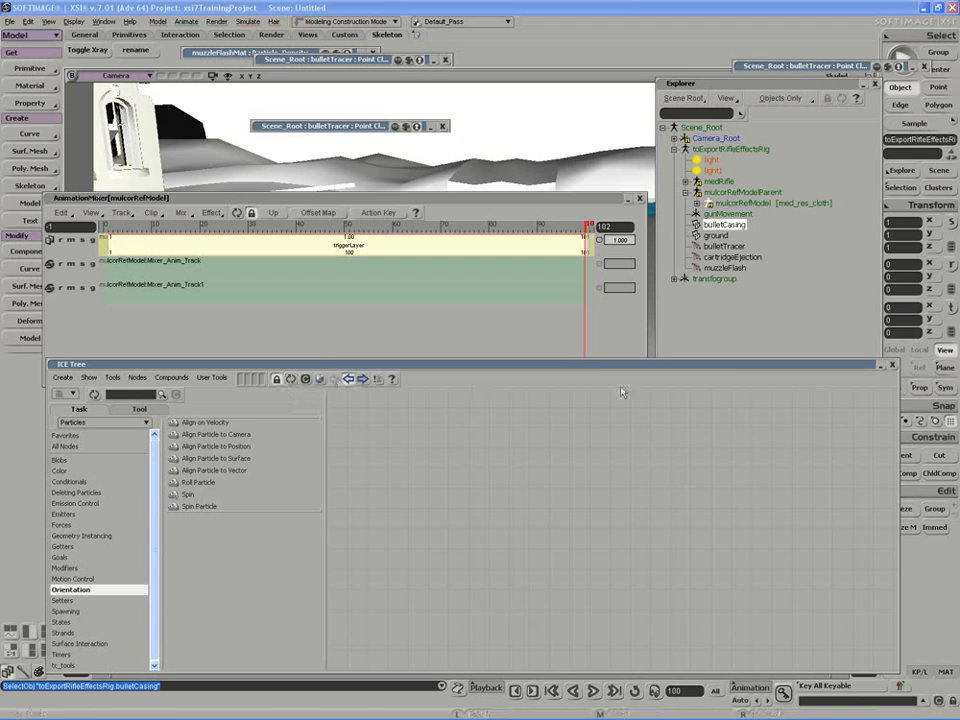
{"action": "left_click", "coordinate": [724, 246]}
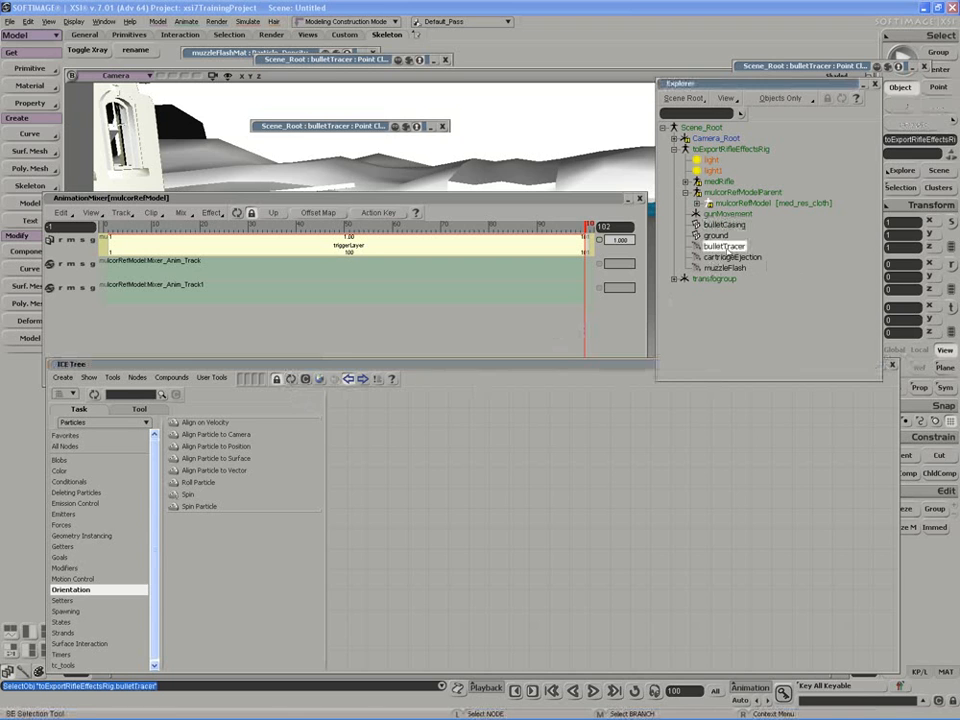
{"action": "left_click", "coordinate": [292, 380]}
{"action": "key", "text": "z"}
{"action": "left_click_drag", "start_coordinate": [479, 525], "coordinate": [515, 528]}
{"action": "middle_click_drag", "start_coordinate": [557, 543], "coordinate": [568, 568]}
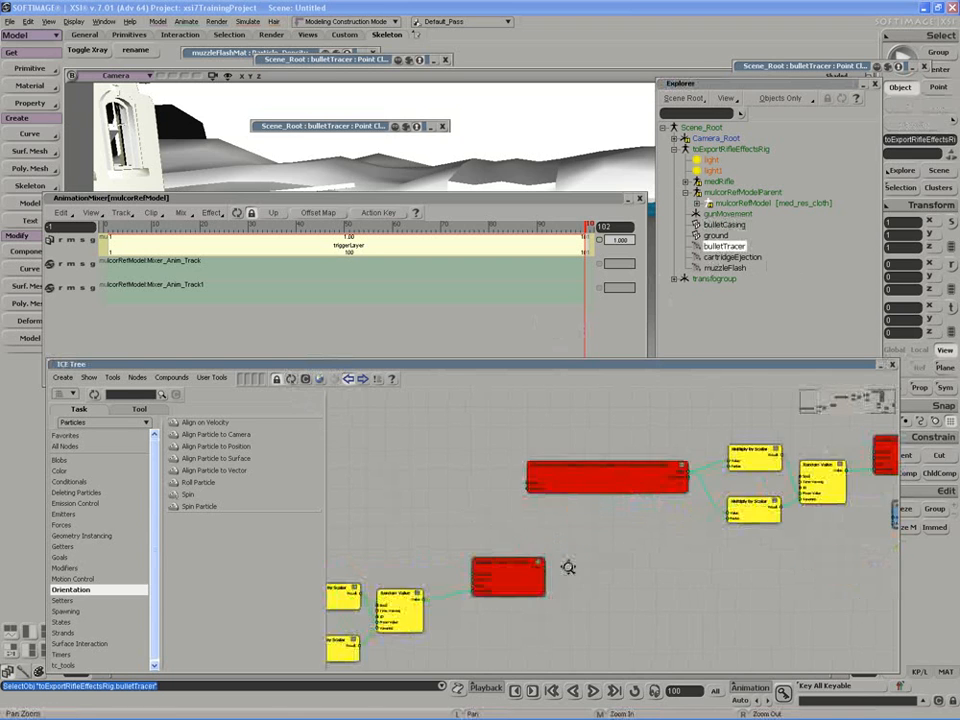
{"action": "left_click_drag", "start_coordinate": [568, 568], "coordinate": [619, 557]}
{"action": "middle_click", "coordinate": [579, 558]}
{"action": "key", "text": "Delete"}
{"action": "middle_click_drag", "start_coordinate": [590, 548], "coordinate": [675, 529]}
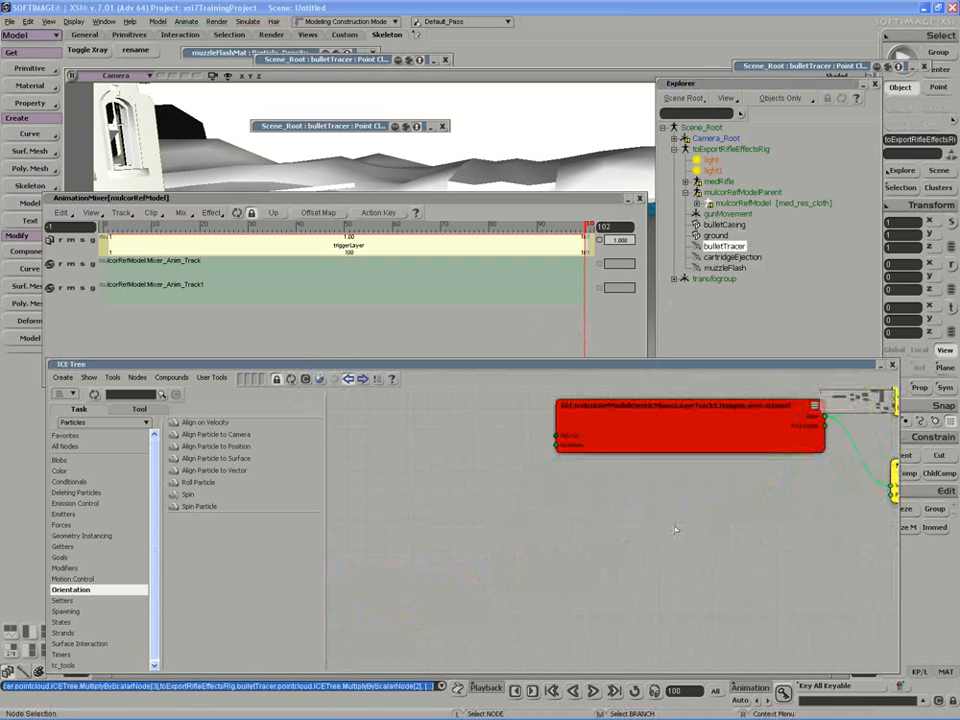
{"action": "left_click_drag", "start_coordinate": [675, 529], "coordinate": [628, 604]}
{"action": "left_click_drag", "start_coordinate": [609, 498], "coordinate": [593, 526]}
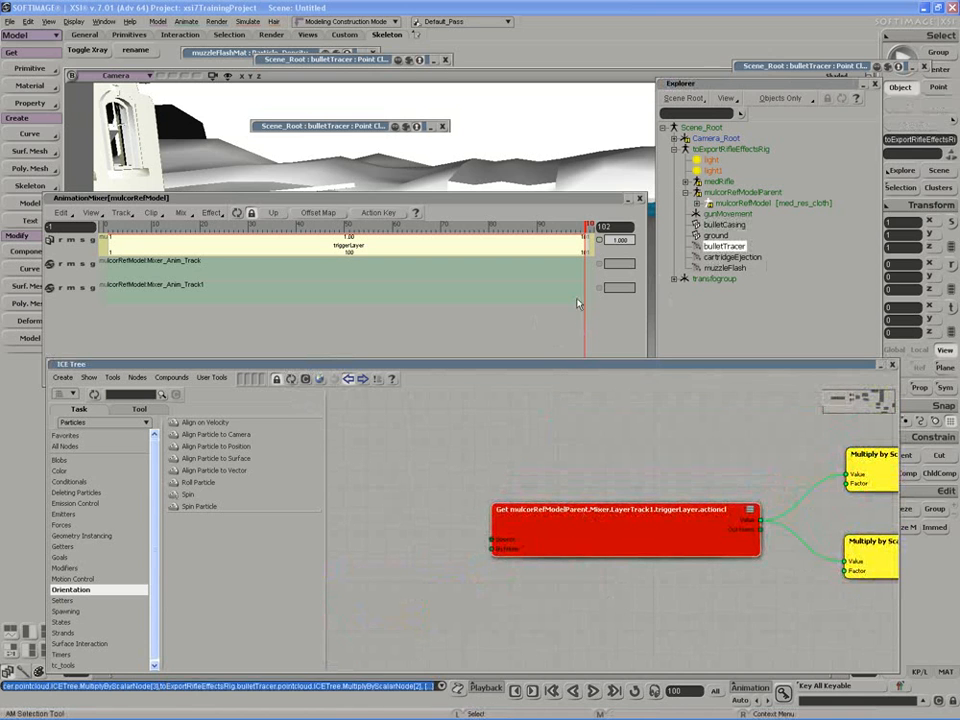
Feed the triggerLayer clip weight into both Multiply by Scalar nodes and delete the red node.
{"action": "left_click_drag", "start_coordinate": [597, 240], "coordinate": [570, 443]}
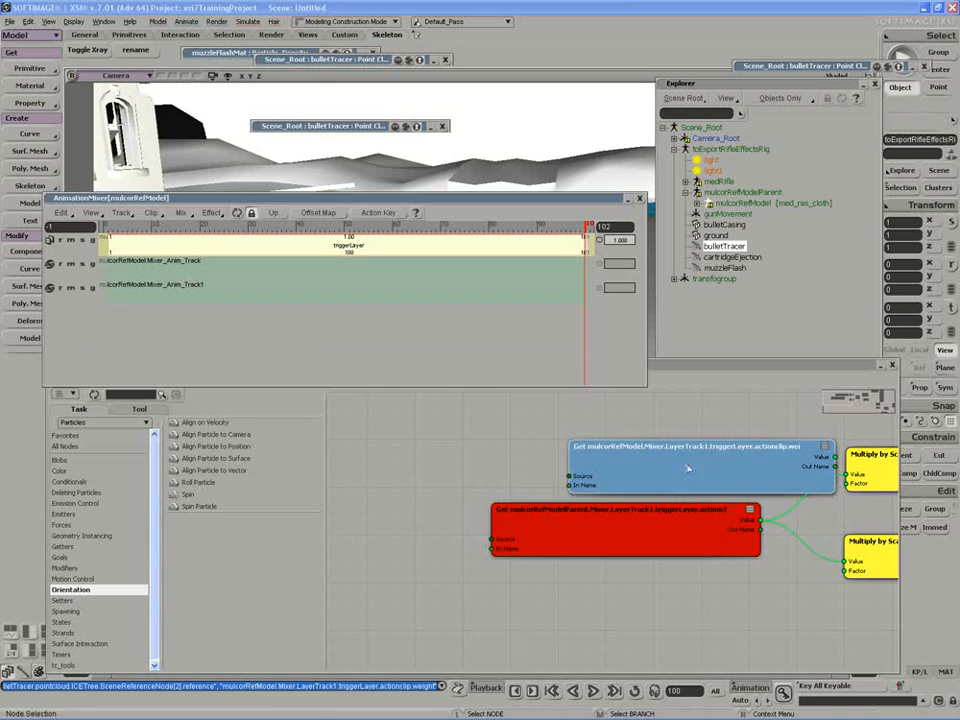
{"action": "left_click_drag", "start_coordinate": [700, 463], "coordinate": [606, 457]}
{"action": "left_click_drag", "start_coordinate": [723, 457], "coordinate": [847, 561]}
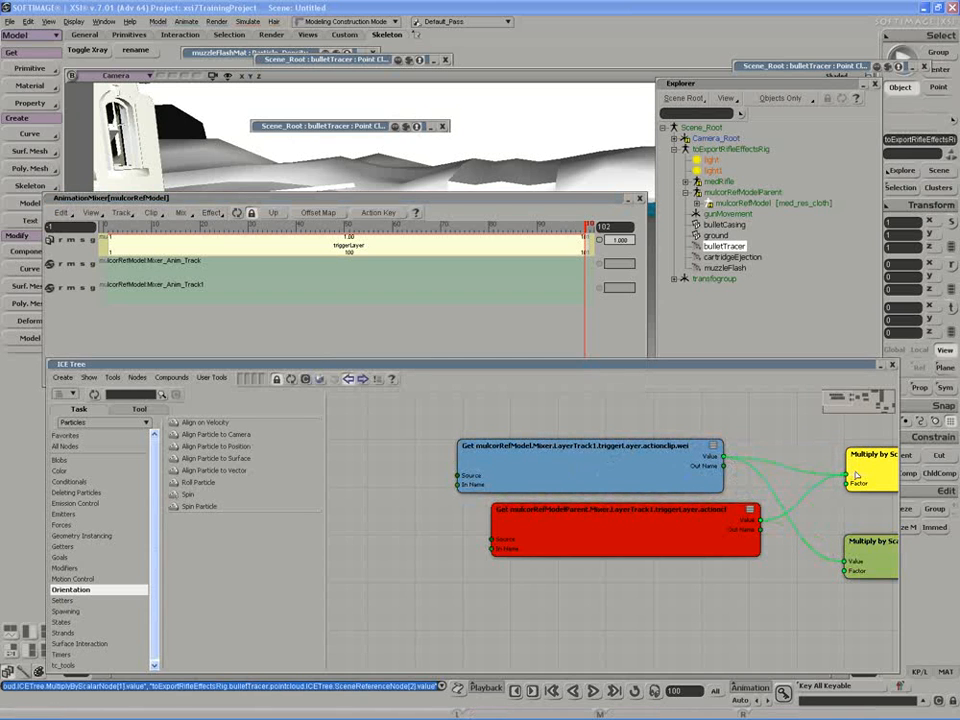
{"action": "left_click_drag", "start_coordinate": [857, 476], "coordinate": [849, 472]}
{"action": "left_click_drag", "start_coordinate": [649, 536], "coordinate": [577, 556]}
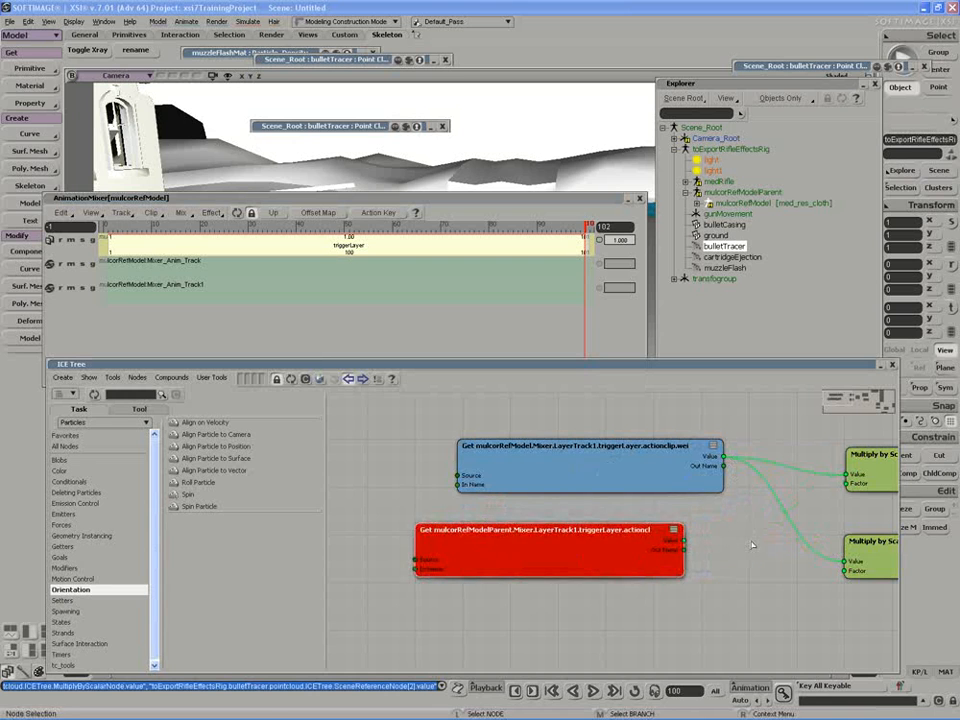
{"action": "left_click_drag", "start_coordinate": [753, 545], "coordinate": [650, 531]}
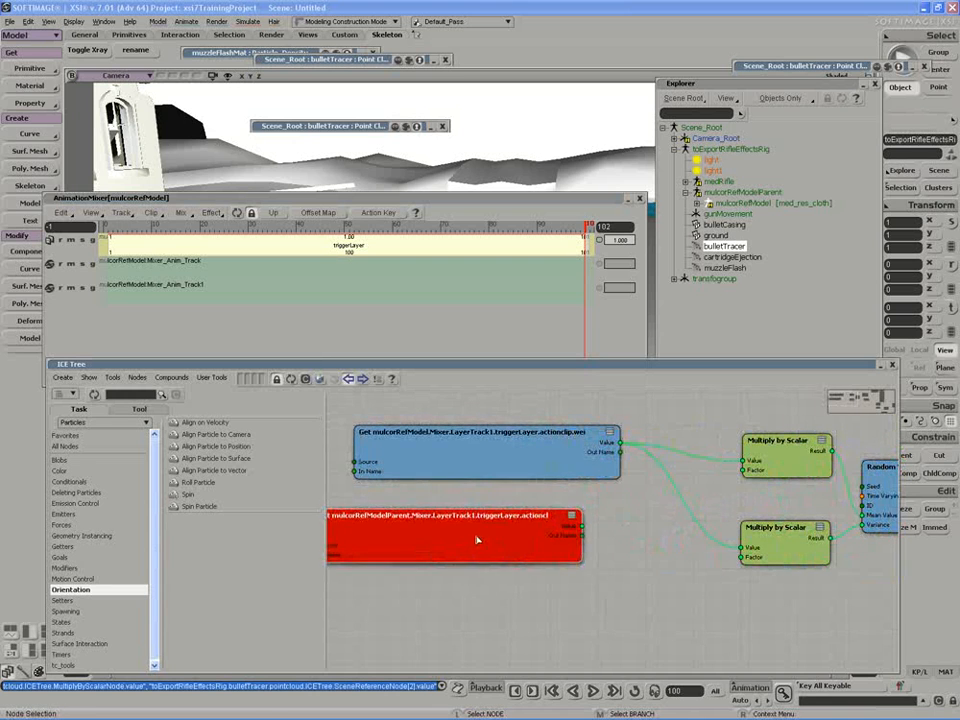
{"action": "key", "text": "Delete"}
Load cartridgeEjection's ICE tree and pan to its red reference node.
{"action": "left_click", "coordinate": [724, 269]}
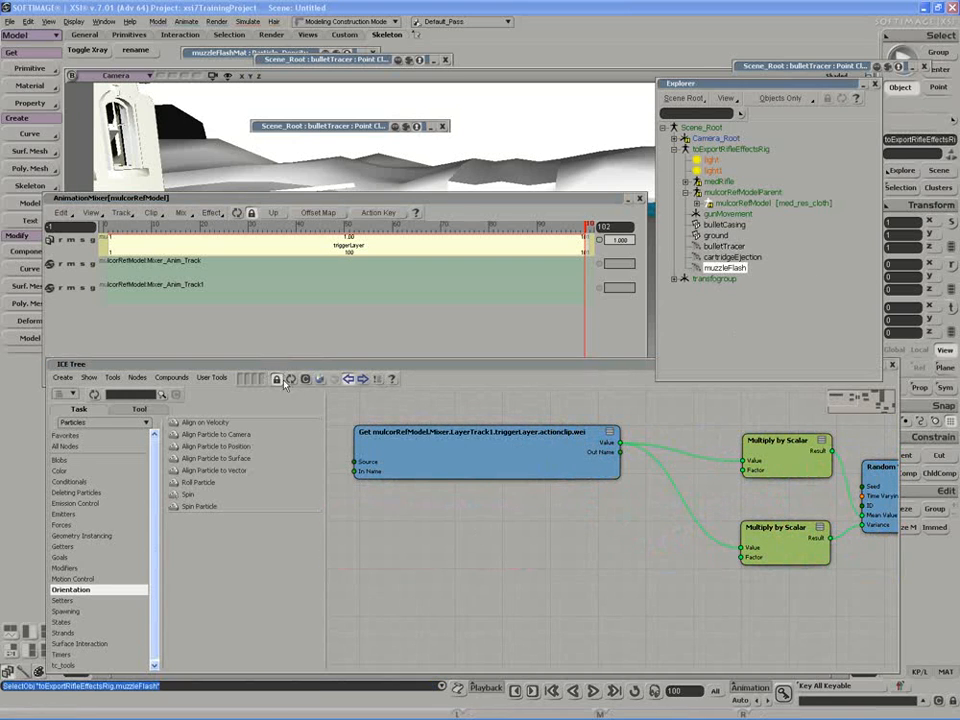
{"action": "scroll", "coordinate": [589, 543], "scroll_direction": "up", "scroll_amount": 3}
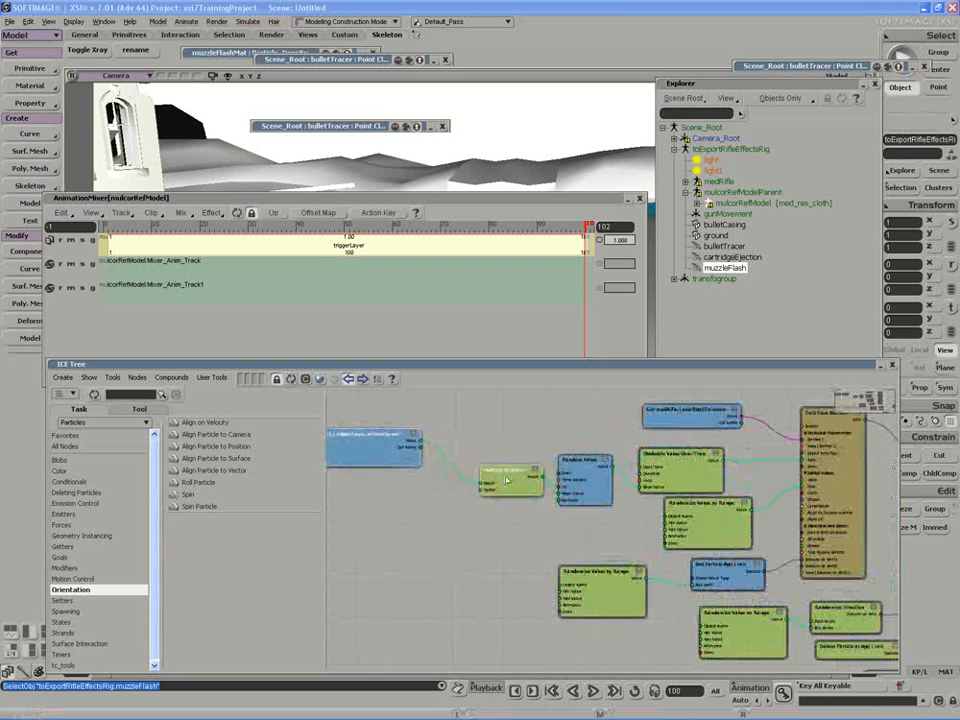
{"action": "left_click", "coordinate": [728, 259]}
{"action": "left_click", "coordinate": [291, 379]}
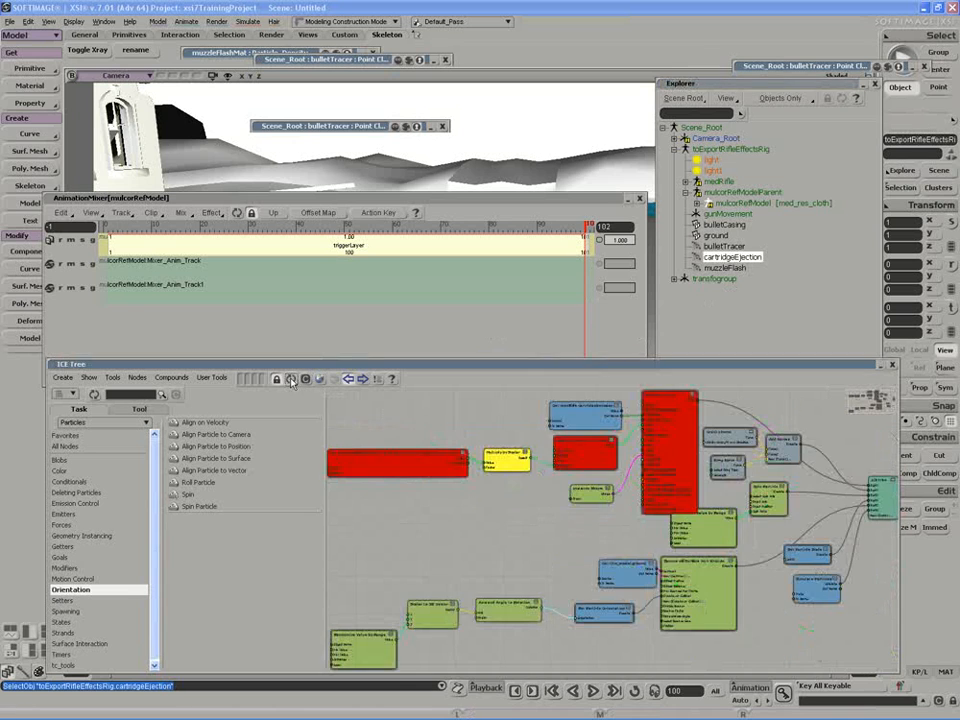
{"action": "key", "text": "z"}
{"action": "left_click_drag", "start_coordinate": [502, 472], "coordinate": [575, 551]}
{"action": "scroll", "coordinate": [575, 551], "scroll_direction": "up", "scroll_amount": 3}
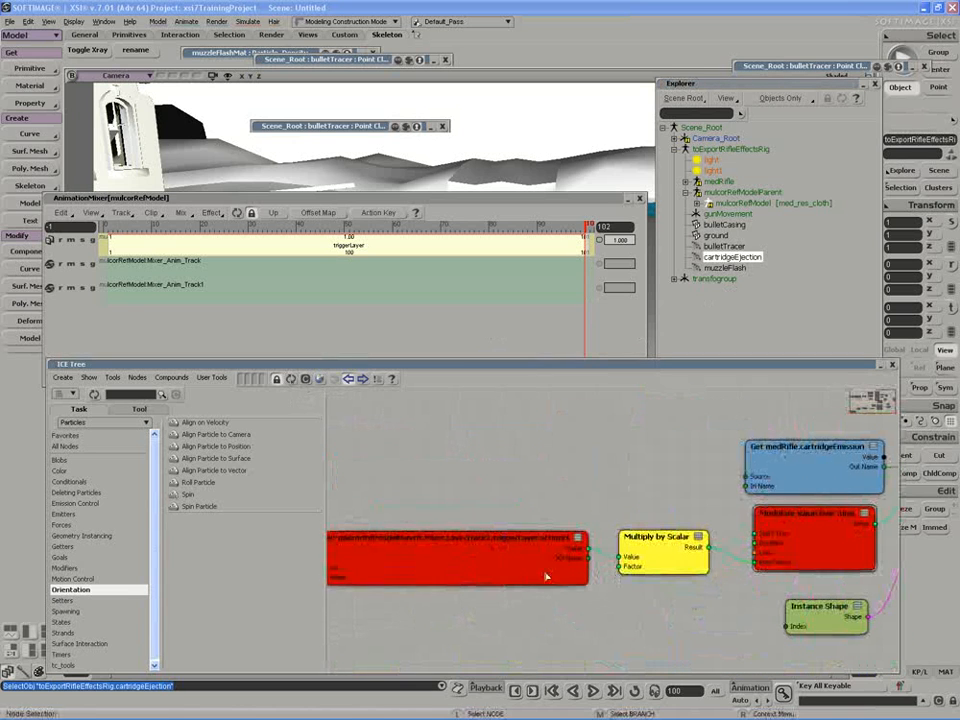
Bring in the triggerLayer clip weight, delete the red node, and collapse the graph and mixer.
{"action": "left_click_drag", "start_coordinate": [598, 243], "coordinate": [560, 497]}
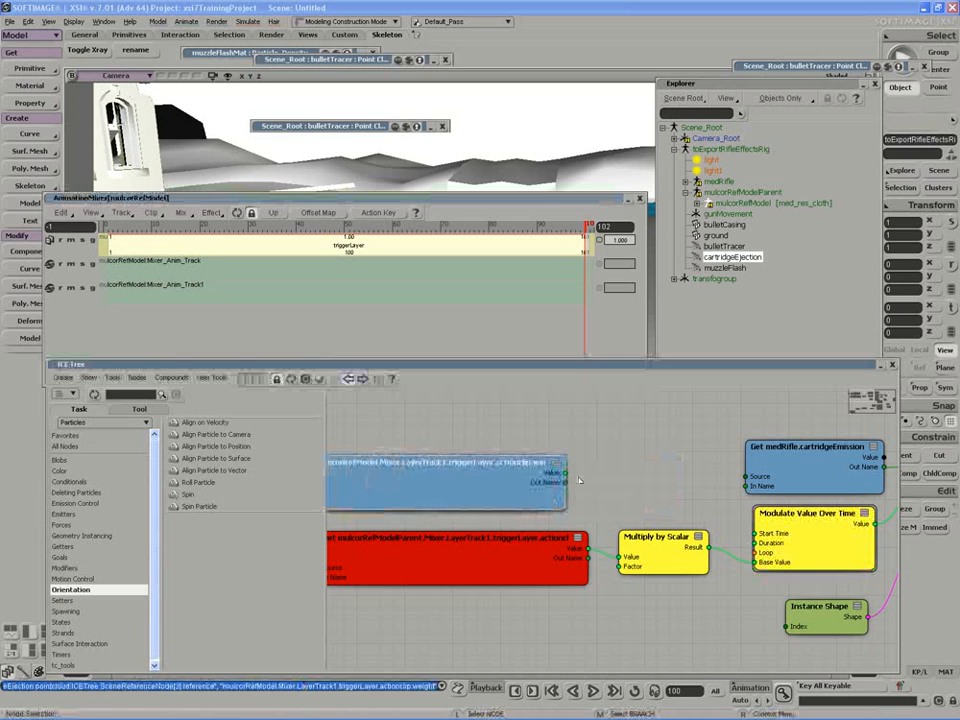
{"action": "left_click", "coordinate": [508, 567]}
{"action": "key", "text": "Delete"}
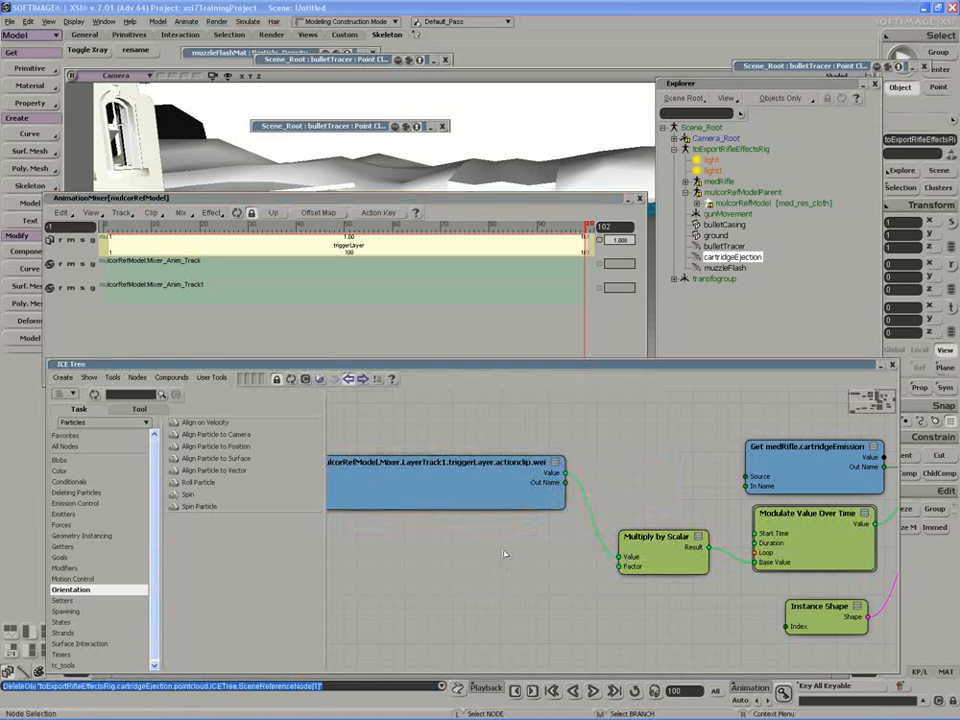
{"action": "double_click", "coordinate": [596, 369]}
{"action": "double_click", "coordinate": [411, 200]}
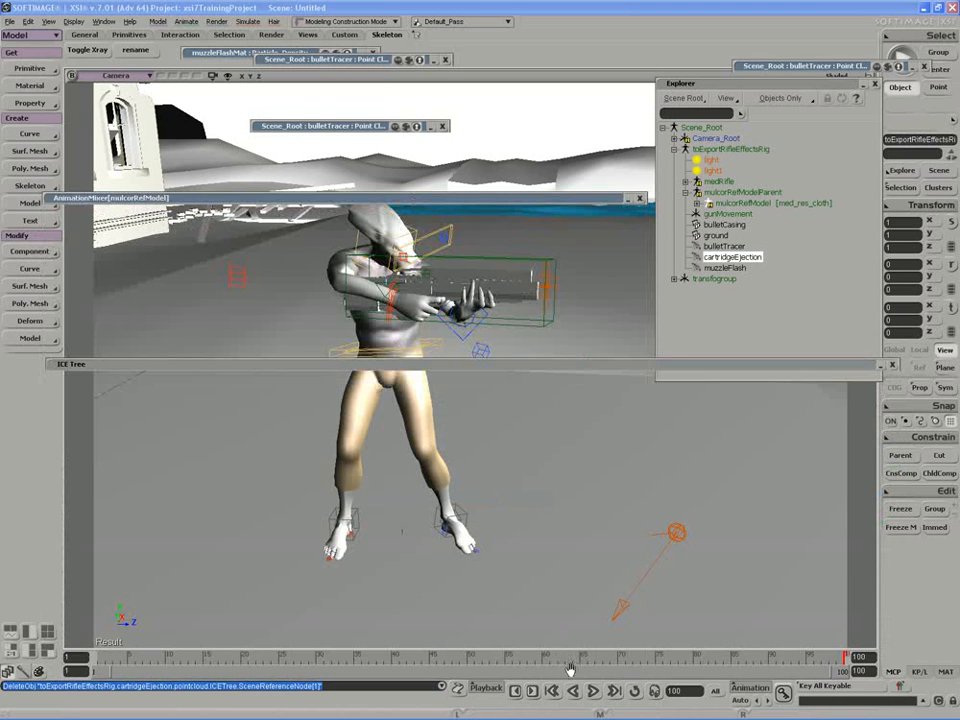
Play back to frame 70 to see the muzzle flash fire, then show cartridgeEjection's ICE tree.
{"action": "left_click", "coordinate": [593, 691]}
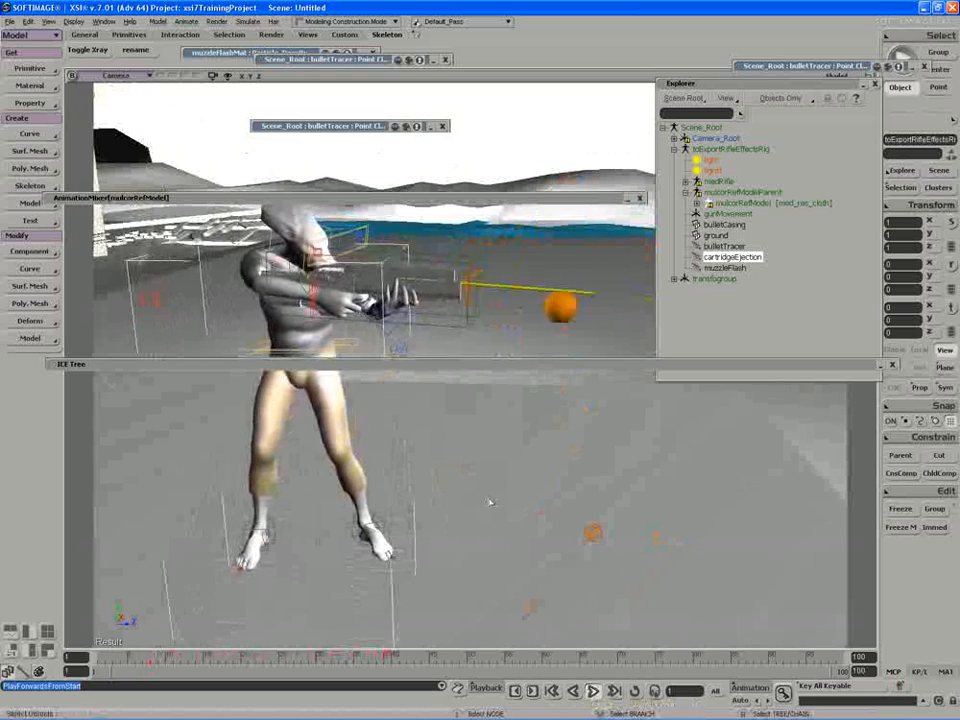
{"action": "left_click", "coordinate": [593, 691]}
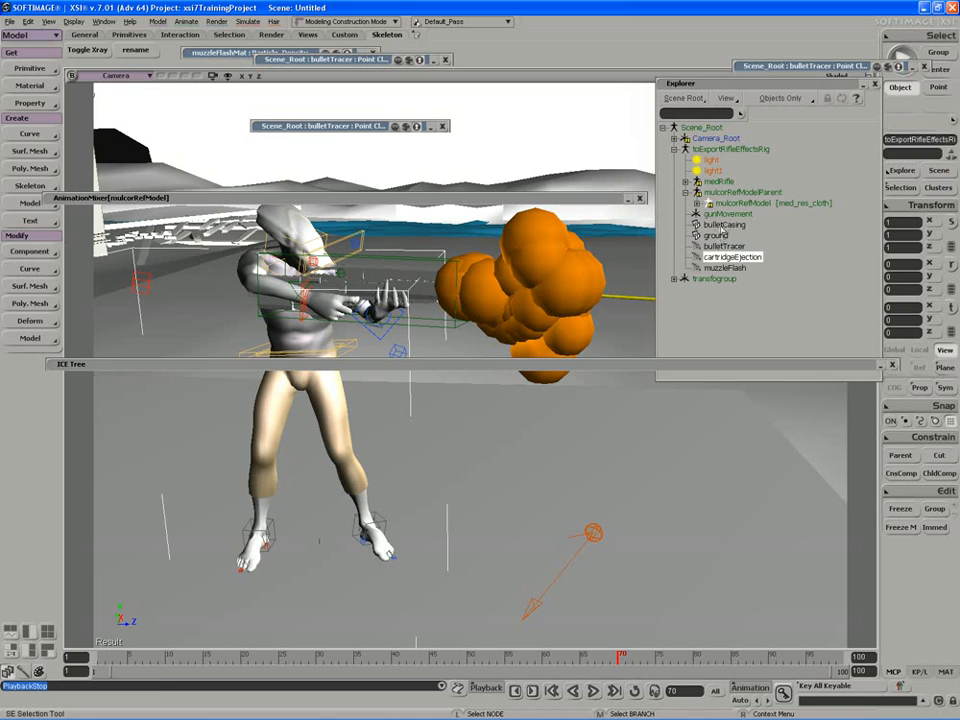
{"action": "left_click", "coordinate": [724, 225]}
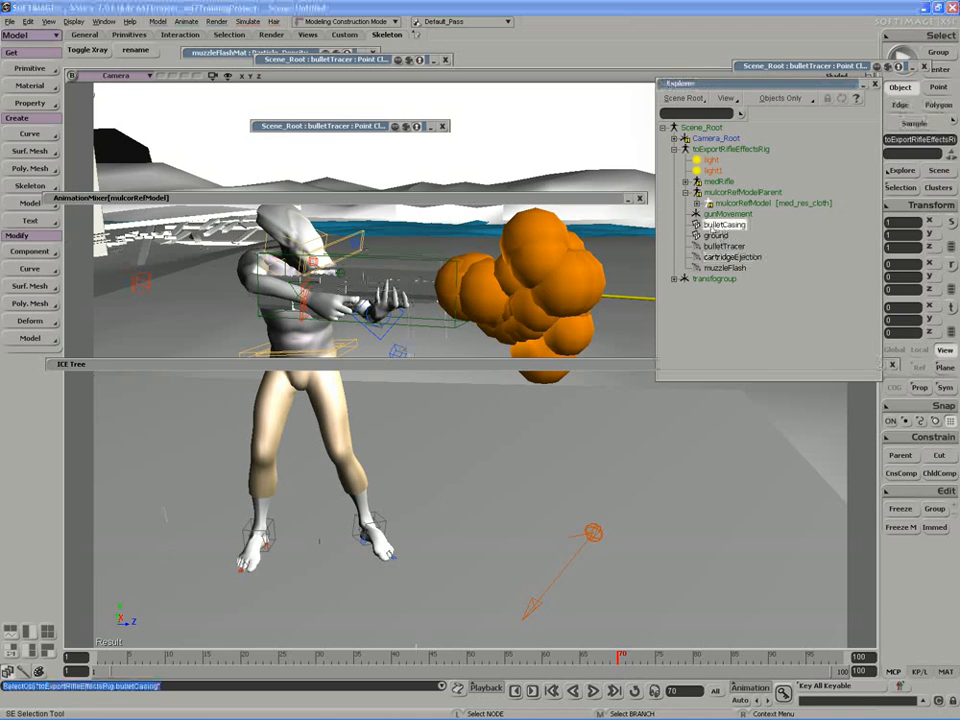
{"action": "left_click", "coordinate": [727, 258]}
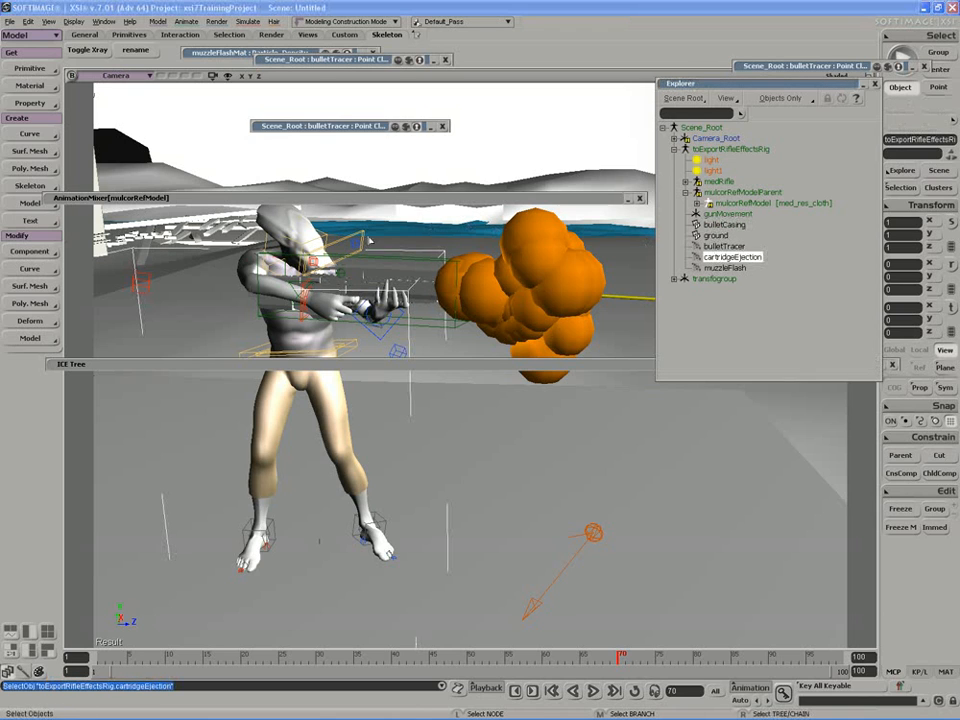
{"action": "double_click", "coordinate": [319, 366]}
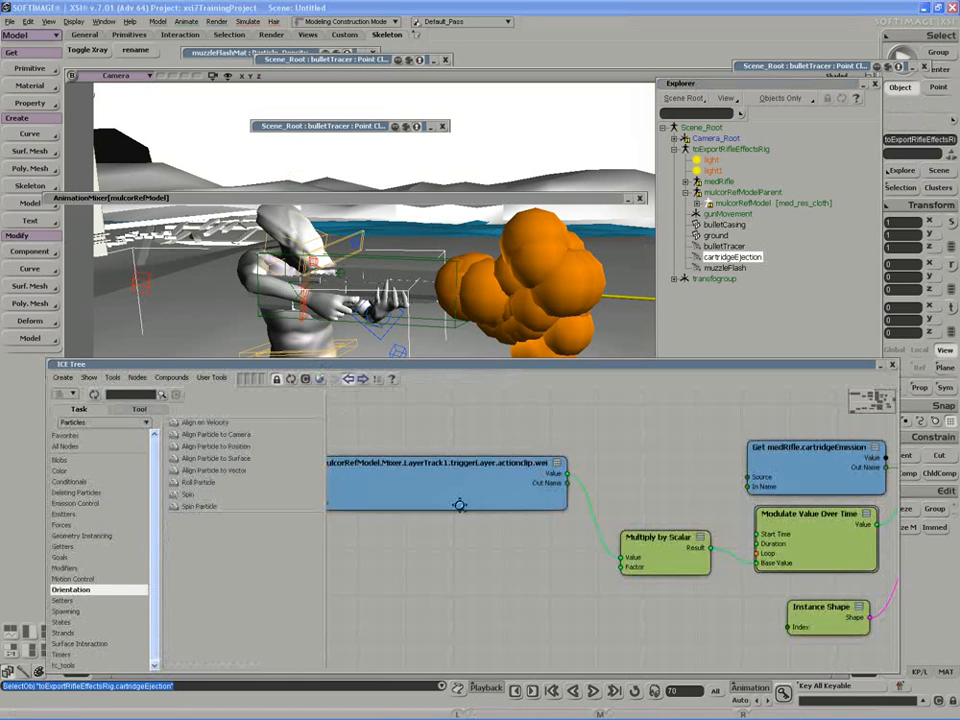
Set cartridgeEjection's Instance Shape node to toExportRifleEffectsRig.bulletCasing.
{"action": "left_click_drag", "start_coordinate": [459, 506], "coordinate": [324, 484]}
{"action": "left_click_drag", "start_coordinate": [655, 602], "coordinate": [587, 574]}
{"action": "double_click", "coordinate": [588, 570]}
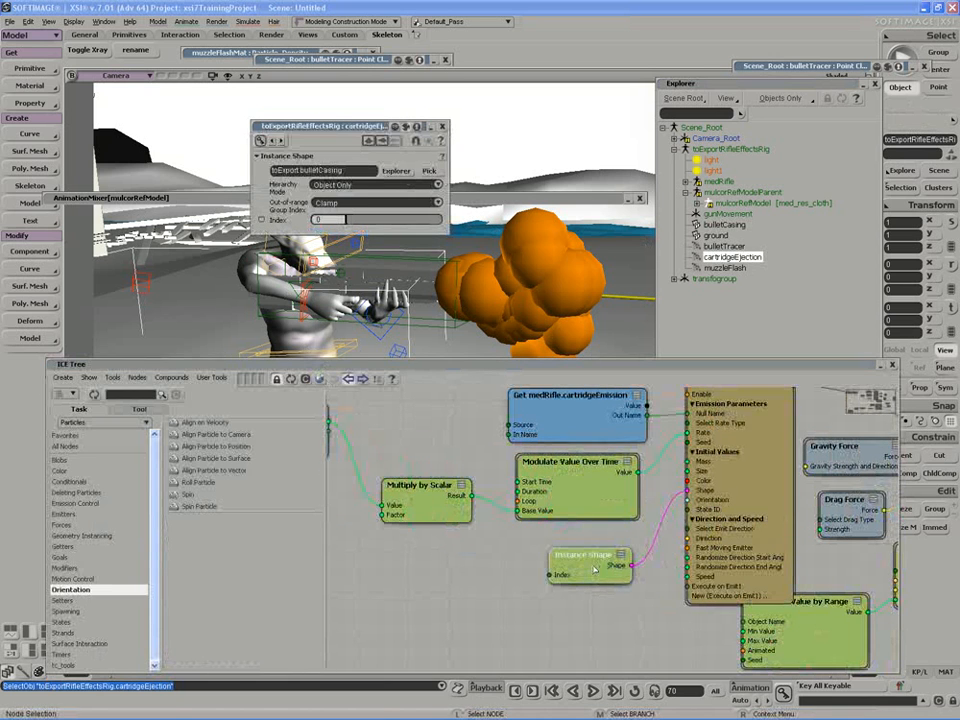
{"action": "left_click", "coordinate": [395, 171]}
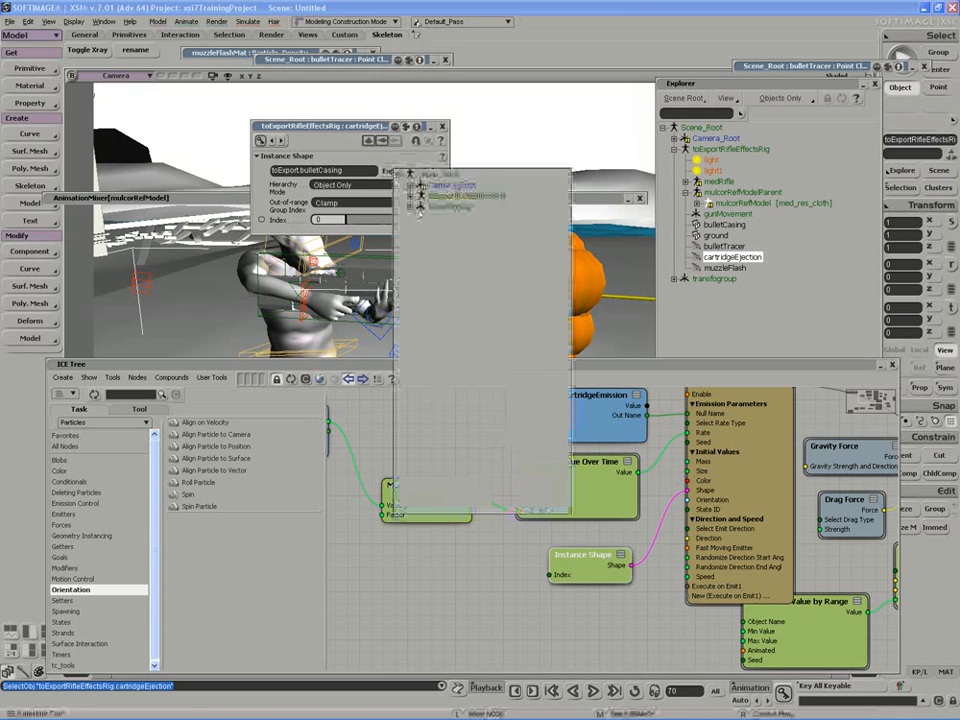
{"action": "left_click", "coordinate": [409, 196]}
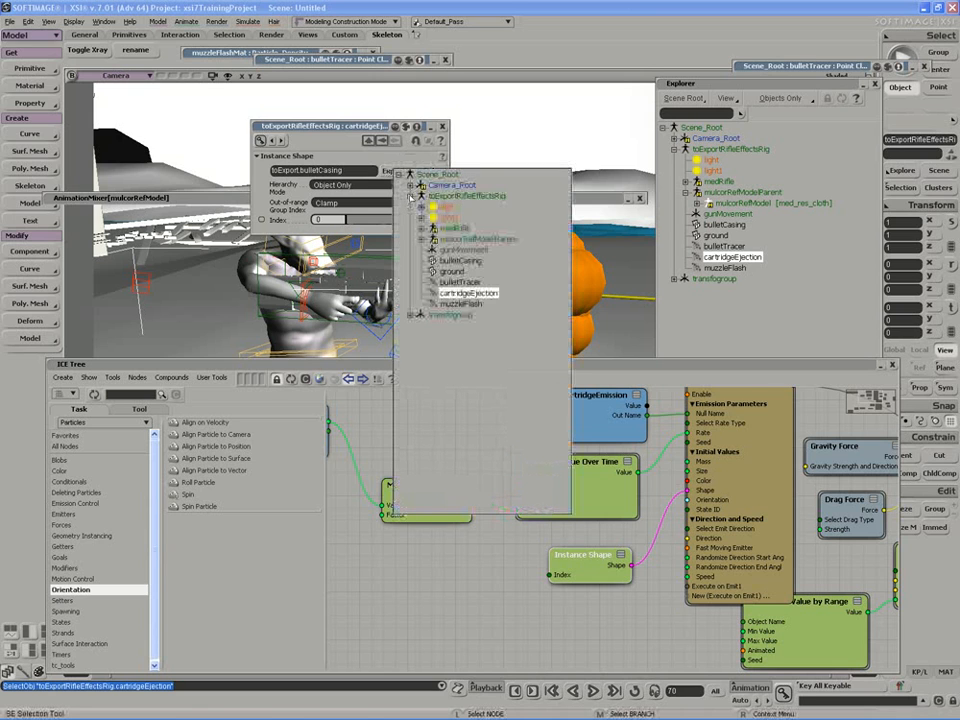
{"action": "left_click", "coordinate": [460, 261]}
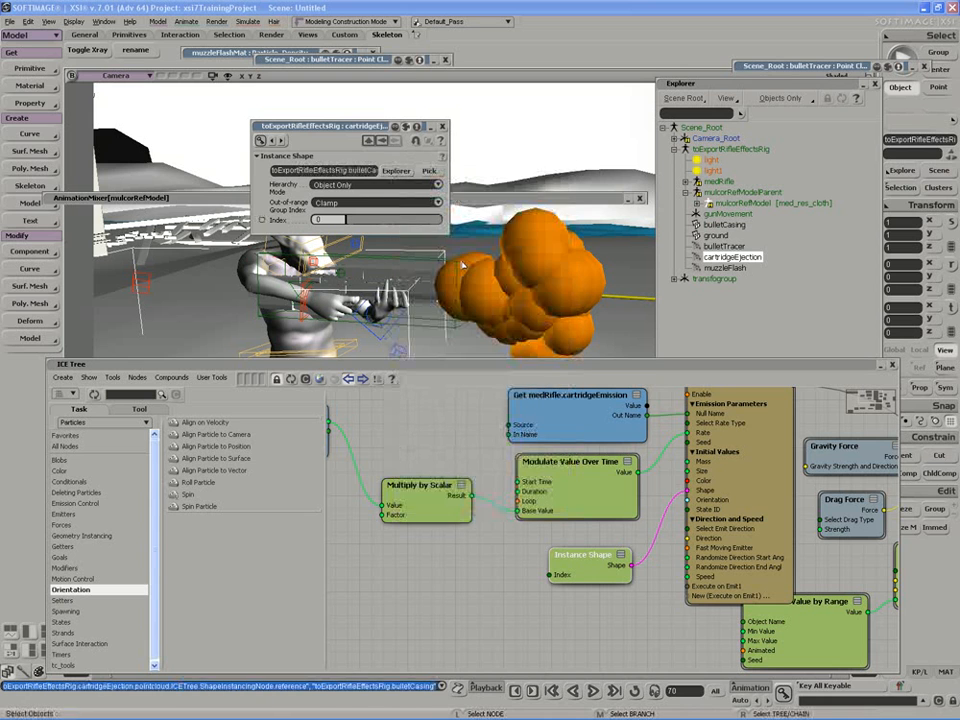
{"action": "double_click", "coordinate": [430, 367]}
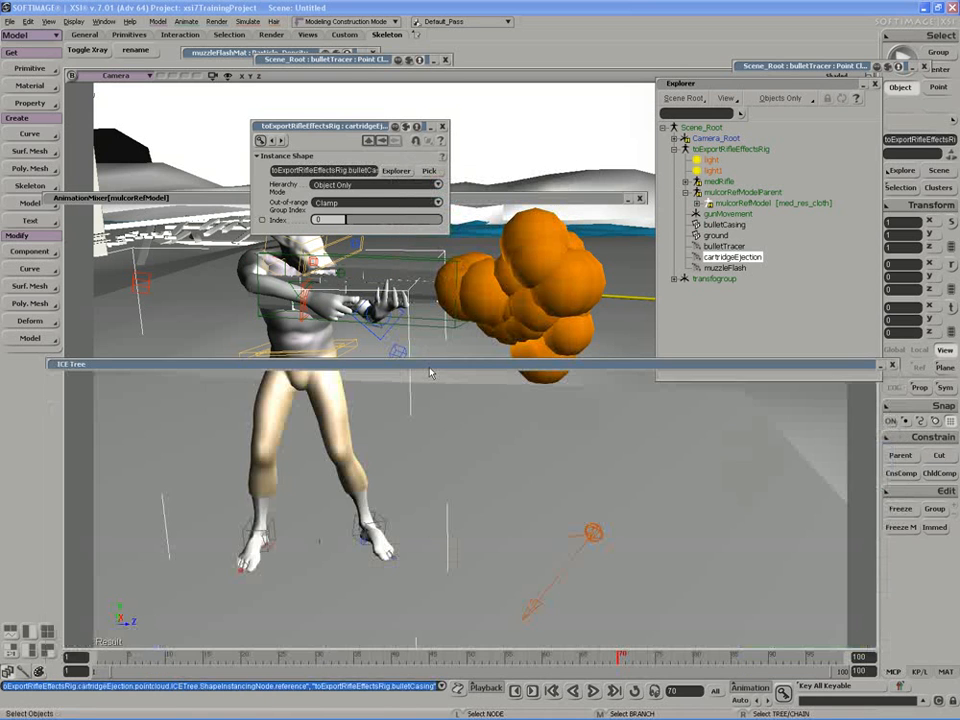
Play to frame 93 to watch casings scatter on the floor, then select the ground cube.
{"action": "middle_click", "coordinate": [593, 691]}
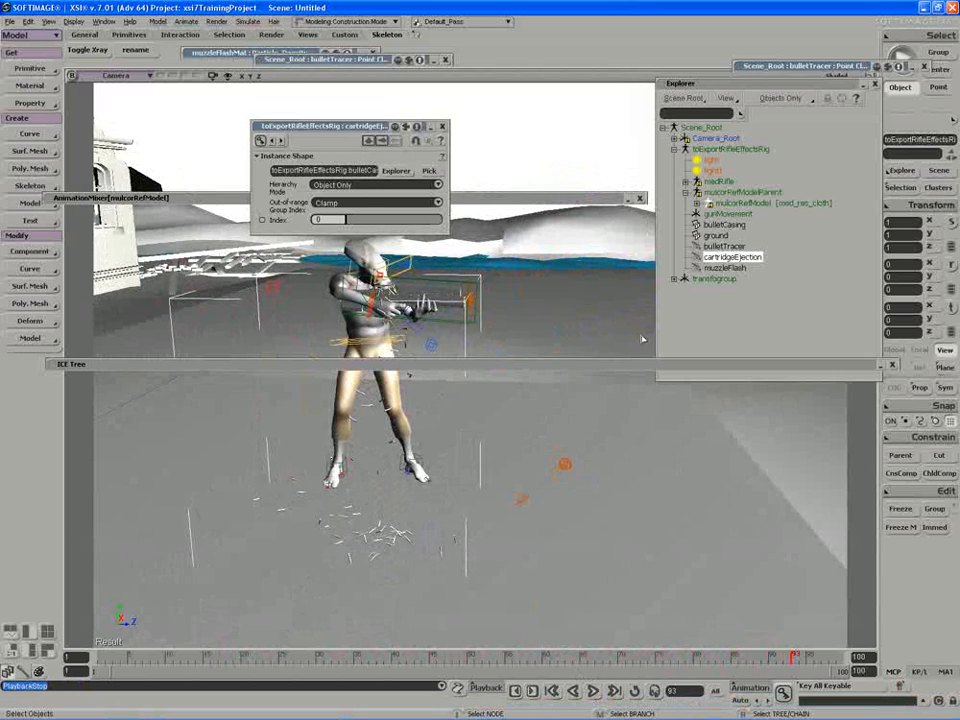
{"action": "left_click", "coordinate": [716, 235]}
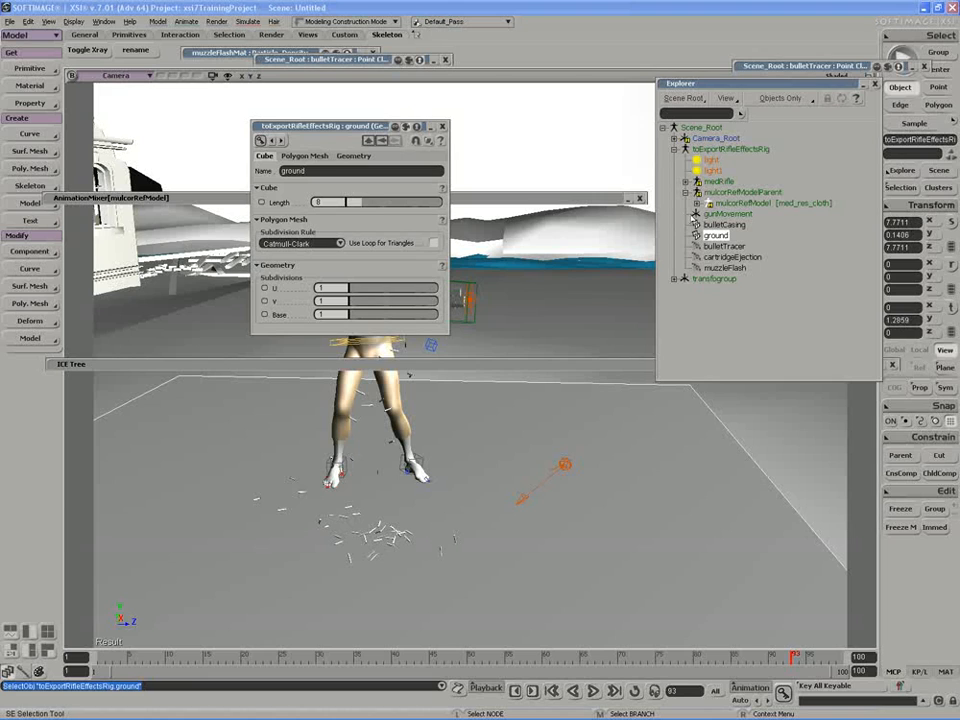
Expand environmentModelCleaned and inspect the grassyArea and pathway meshes in the viewport.
{"action": "left_click", "coordinate": [675, 279]}
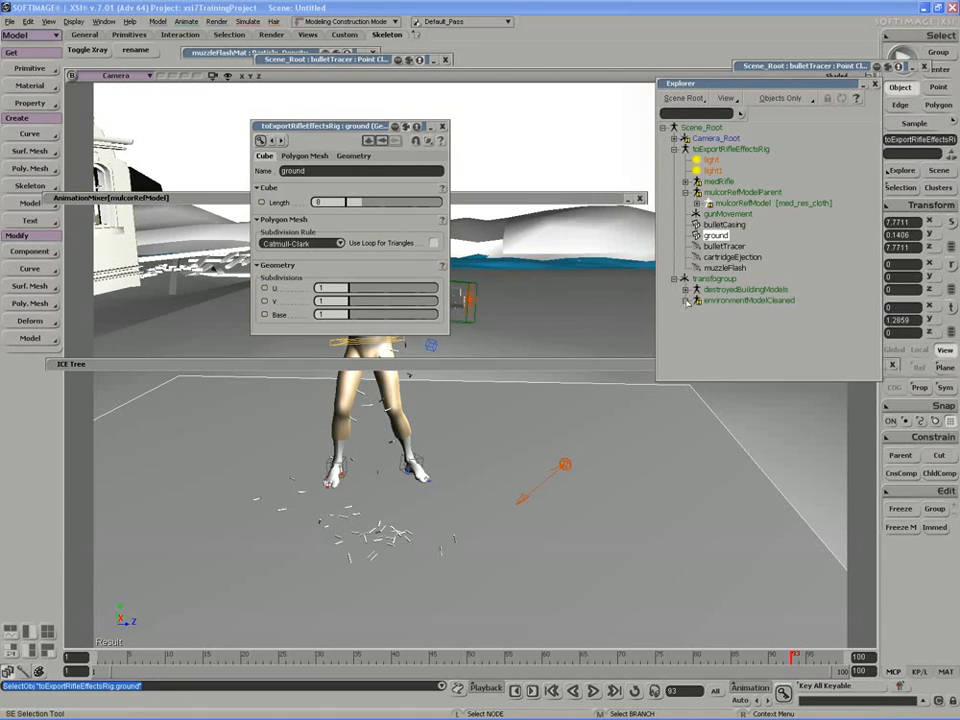
{"action": "left_click", "coordinate": [686, 301]}
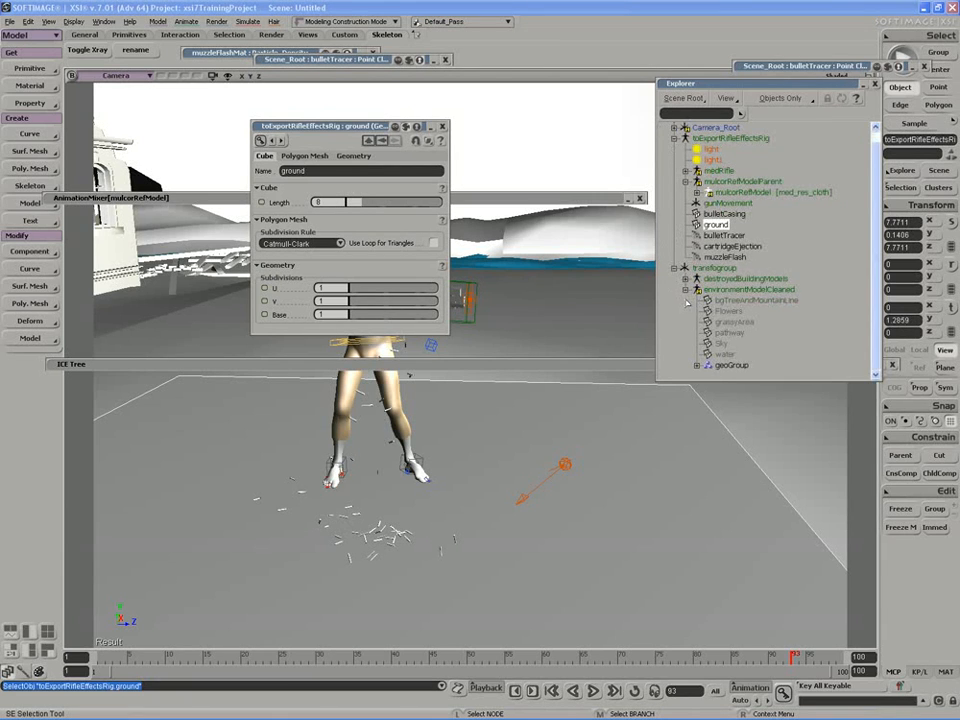
{"action": "left_click", "coordinate": [729, 333]}
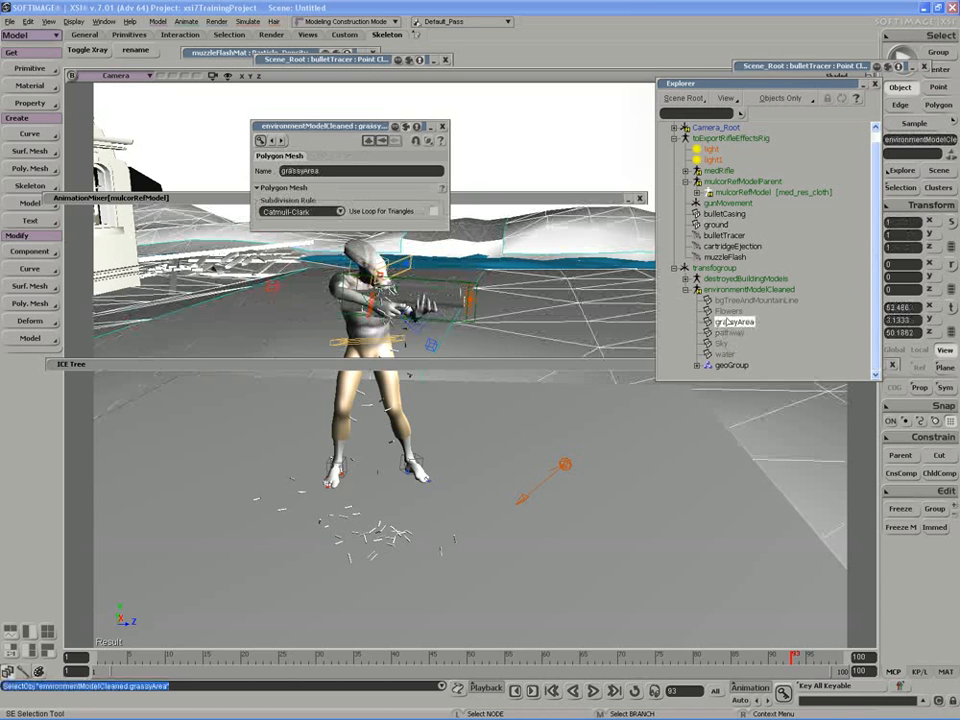
{"action": "left_click", "coordinate": [733, 322], "text": "ctrl"}
{"action": "key", "text": "s"}
{"action": "middle_click_drag", "start_coordinate": [410, 491], "coordinate": [392, 512]}
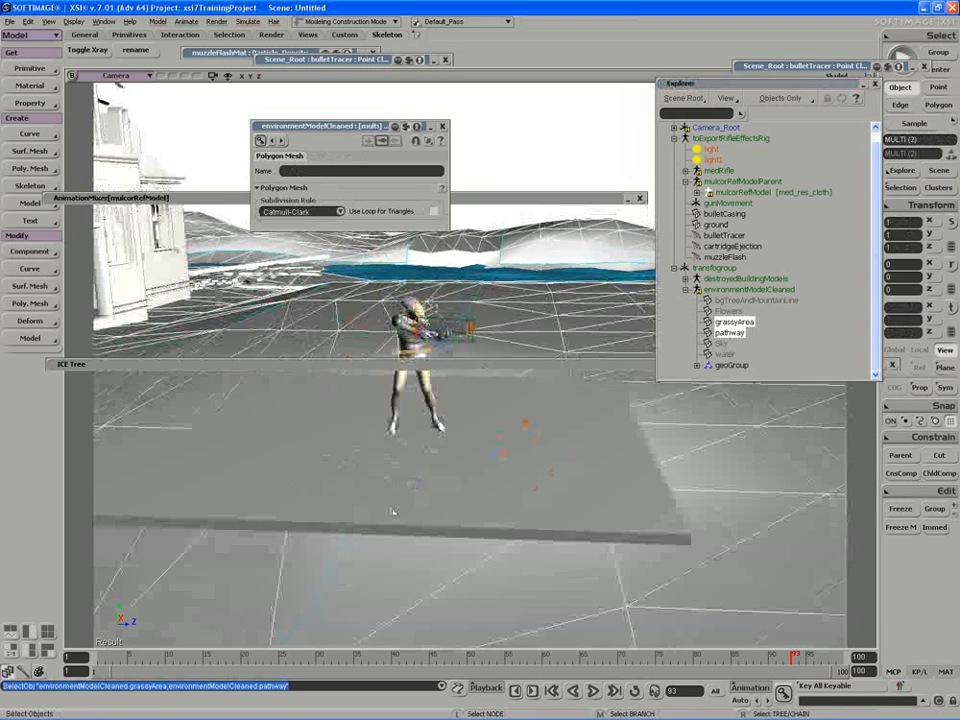
{"action": "right_click_drag", "start_coordinate": [392, 512], "coordinate": [399, 512]}
{"action": "middle_click_drag", "start_coordinate": [399, 512], "coordinate": [458, 518]}
{"action": "left_click_drag", "start_coordinate": [458, 518], "coordinate": [543, 517]}
{"action": "key", "text": "s"}
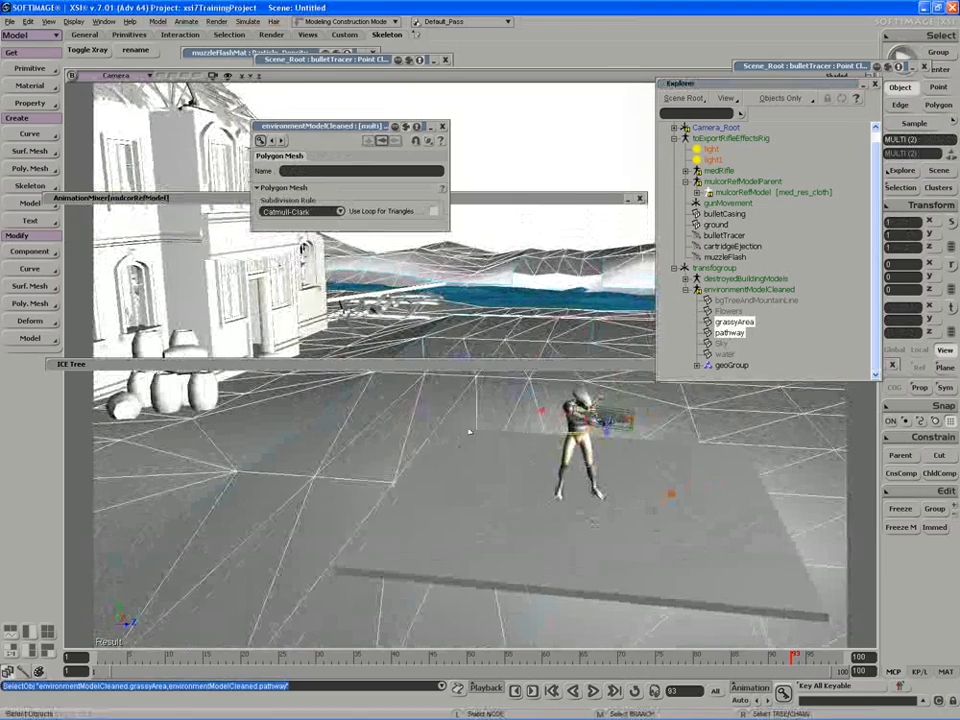
Check grassyArea and pathway individually, then delete the rig's ground cube.
{"action": "key", "text": "space"}
{"action": "left_click", "coordinate": [594, 522]}
{"action": "left_click", "coordinate": [731, 333]}
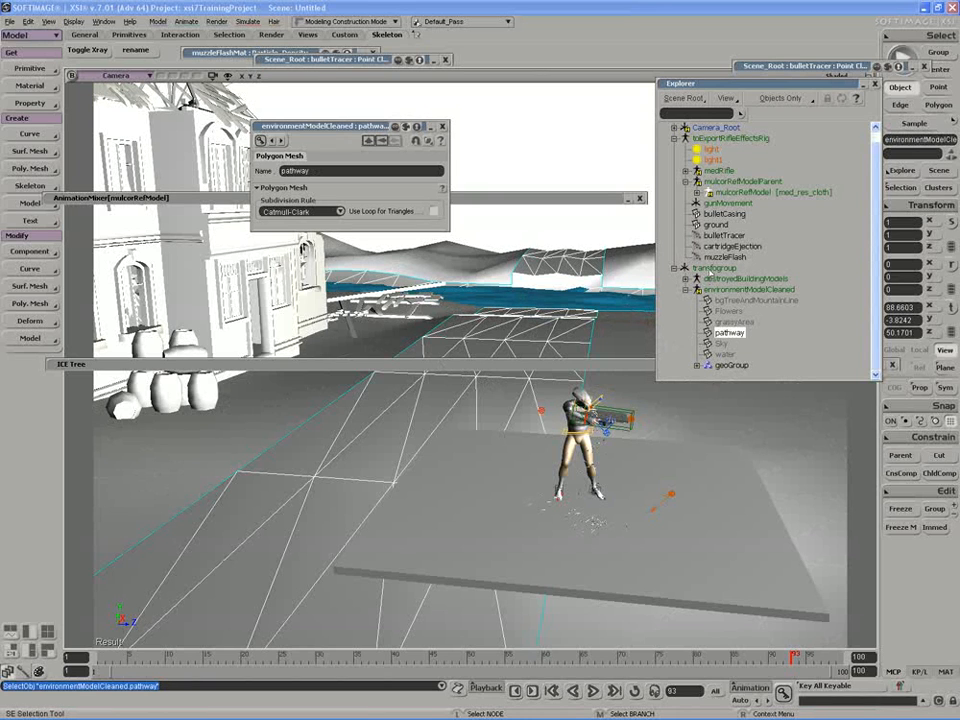
{"action": "left_click", "coordinate": [713, 227]}
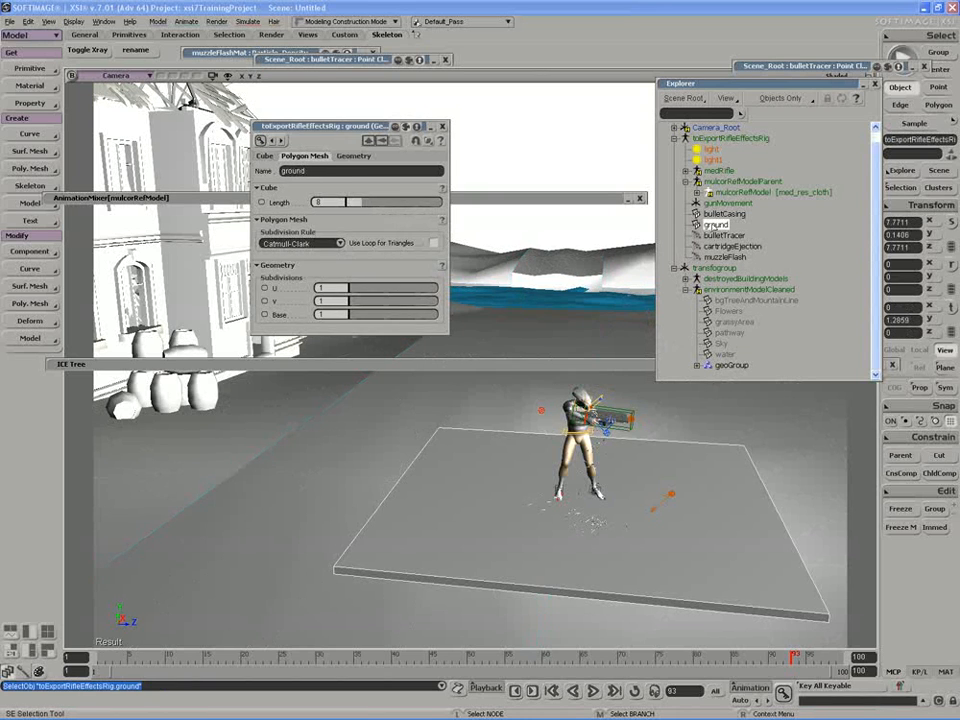
{"action": "key", "text": "Delete"}
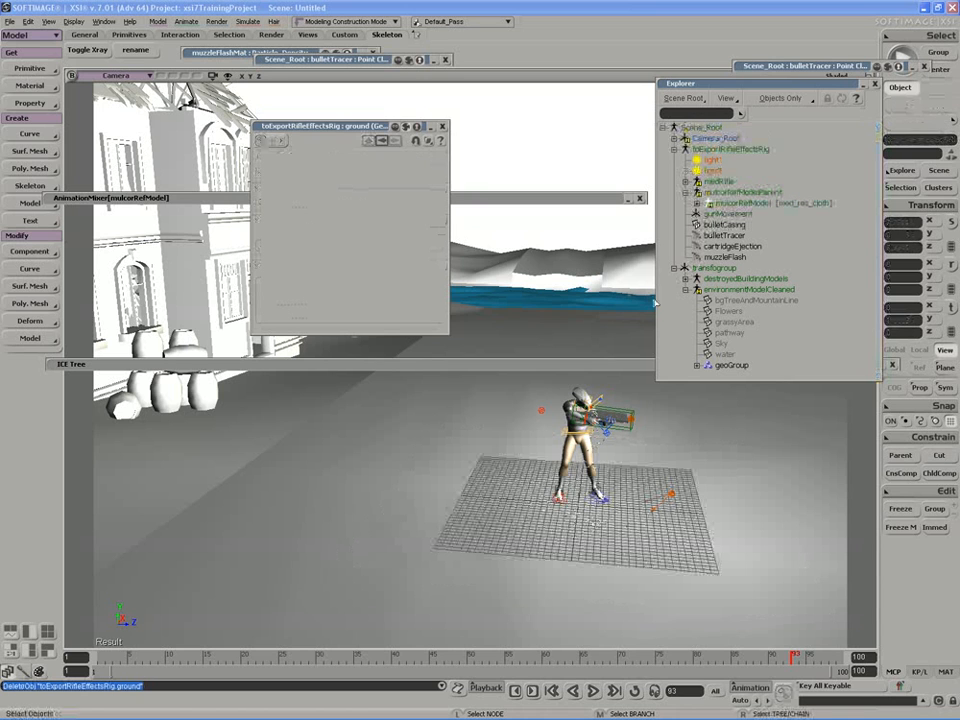
Show cartridgeEjection's ICE graph with the Get this_model.ground node in view.
{"action": "left_click", "coordinate": [437, 365]}
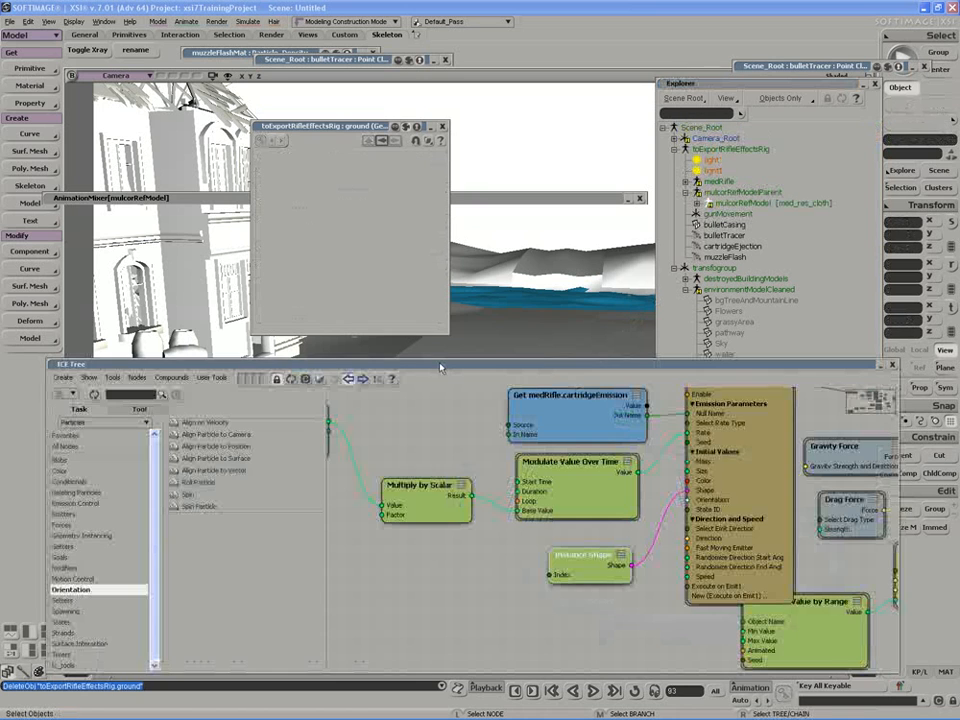
{"action": "left_click", "coordinate": [735, 246]}
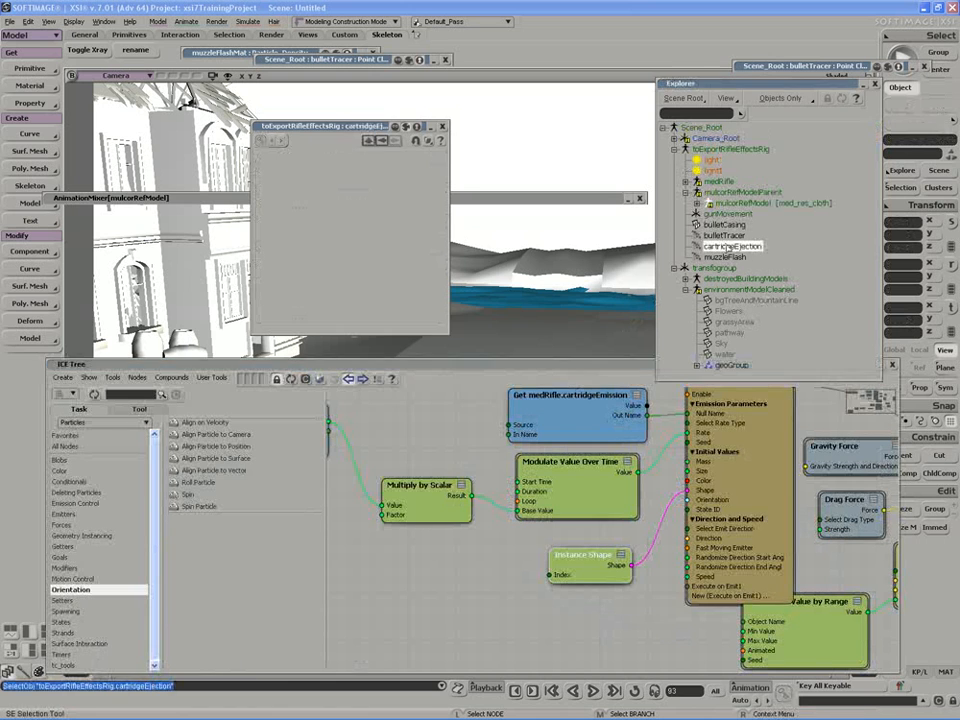
{"action": "middle_click", "coordinate": [541, 510]}
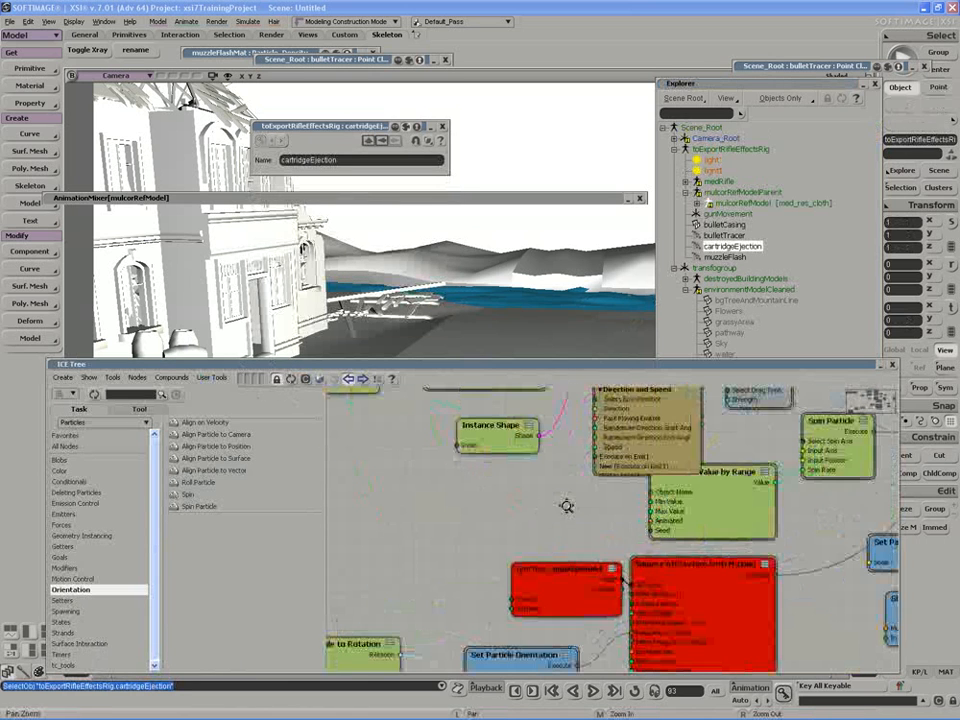
{"action": "left_click_drag", "start_coordinate": [561, 594], "coordinate": [545, 587]}
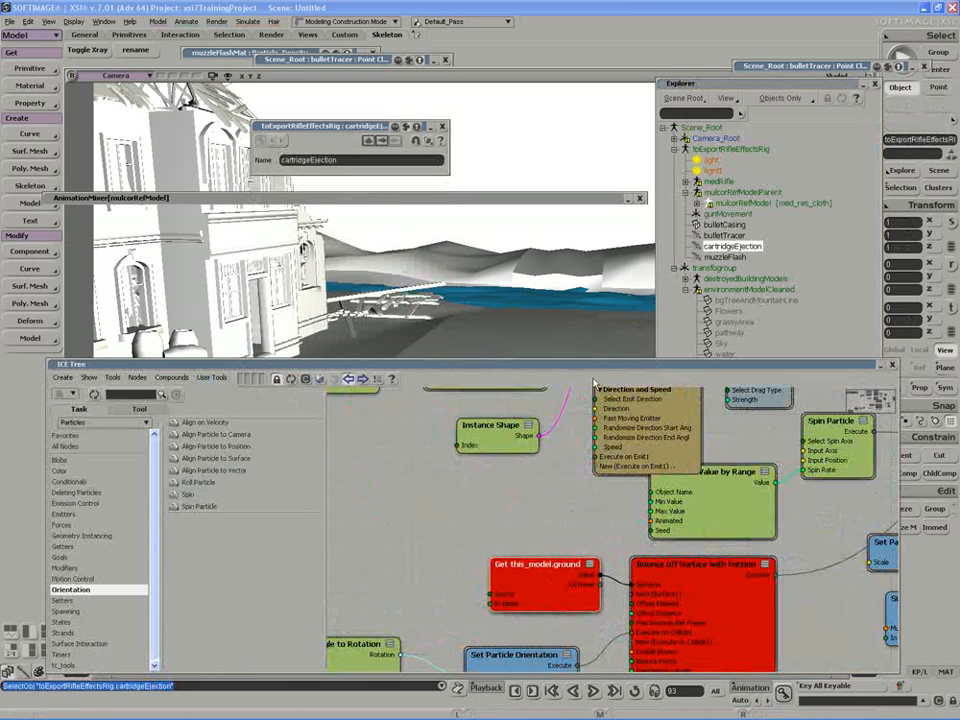
{"action": "left_click_drag", "start_coordinate": [720, 88], "coordinate": [732, 72]}
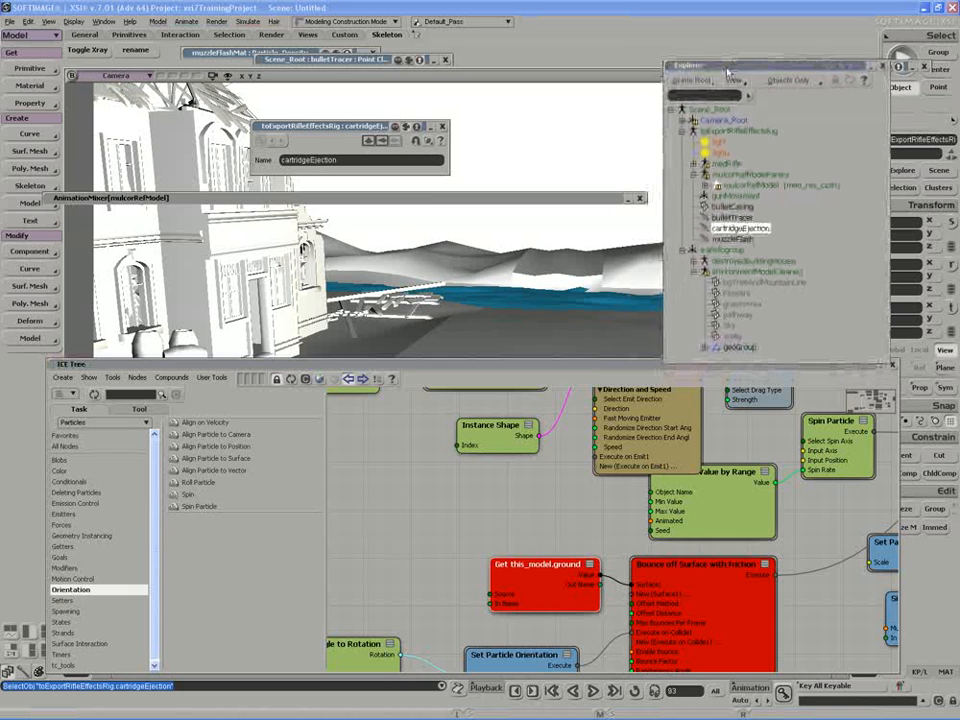
{"action": "left_click_drag", "start_coordinate": [548, 581], "coordinate": [518, 581]}
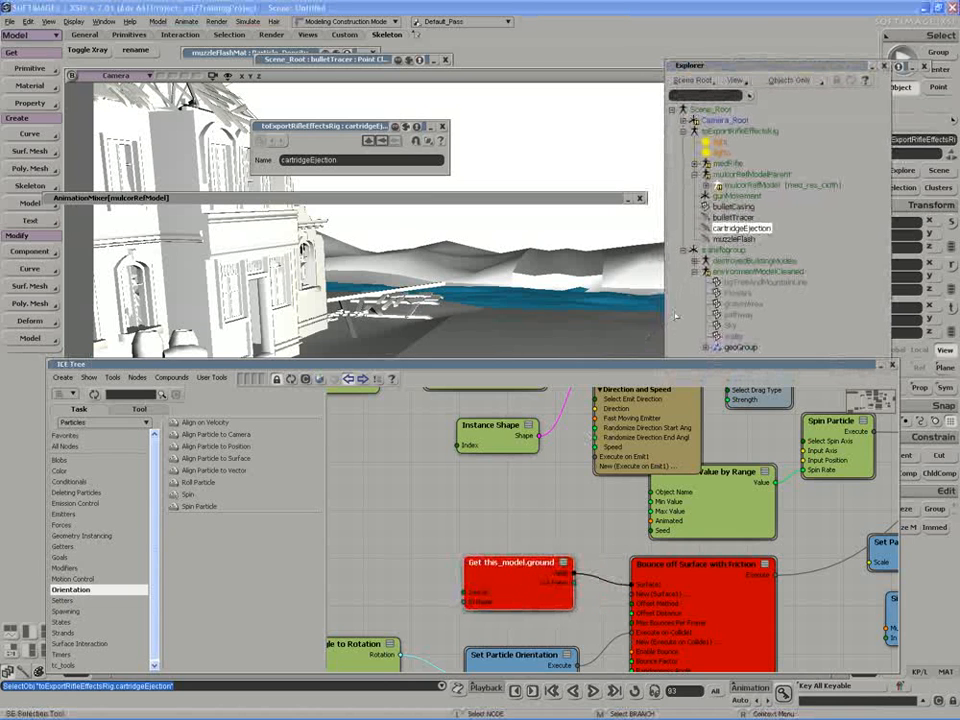
Rename the pathway mesh to 'ground'.
{"action": "left_click", "coordinate": [738, 315]}
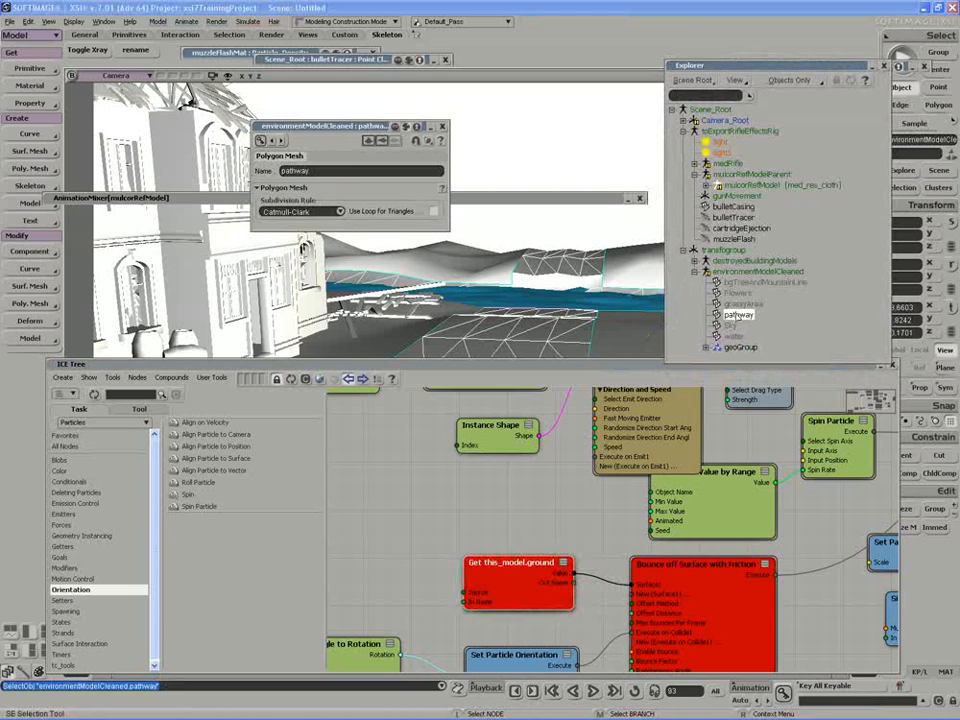
{"action": "double_click", "coordinate": [330, 170]}
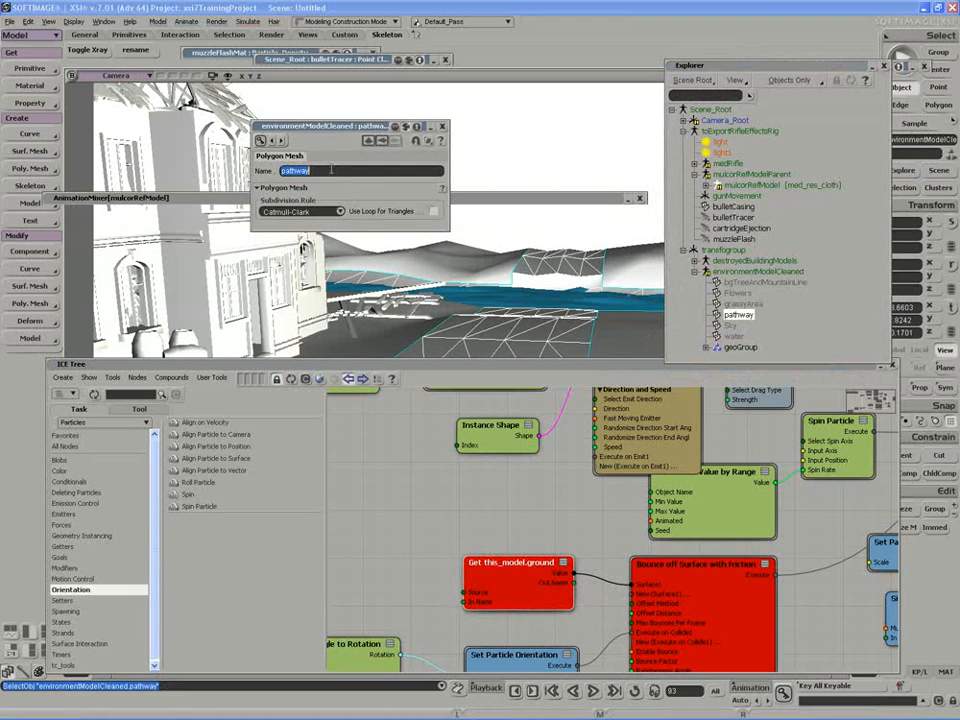
{"action": "type", "text": "ground"}
{"action": "key", "text": "Return"}
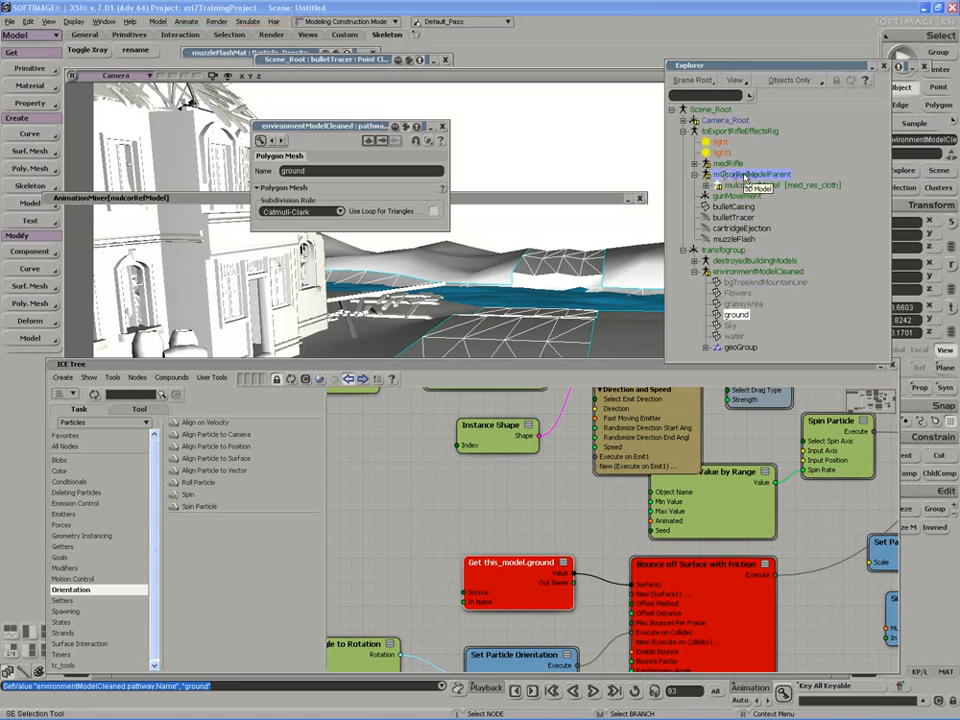
Try parenting ground under mulcorRefModelParent, then undo it.
{"action": "left_click_drag", "start_coordinate": [744, 178], "coordinate": [720, 135]}
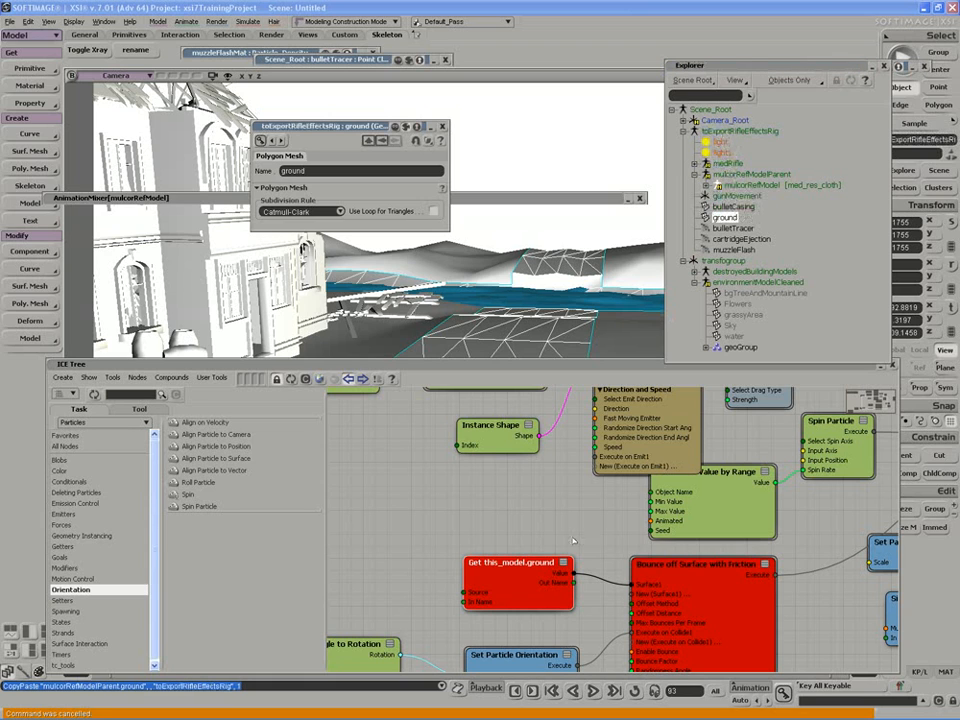
{"action": "left_click_drag", "start_coordinate": [519, 581], "coordinate": [506, 569]}
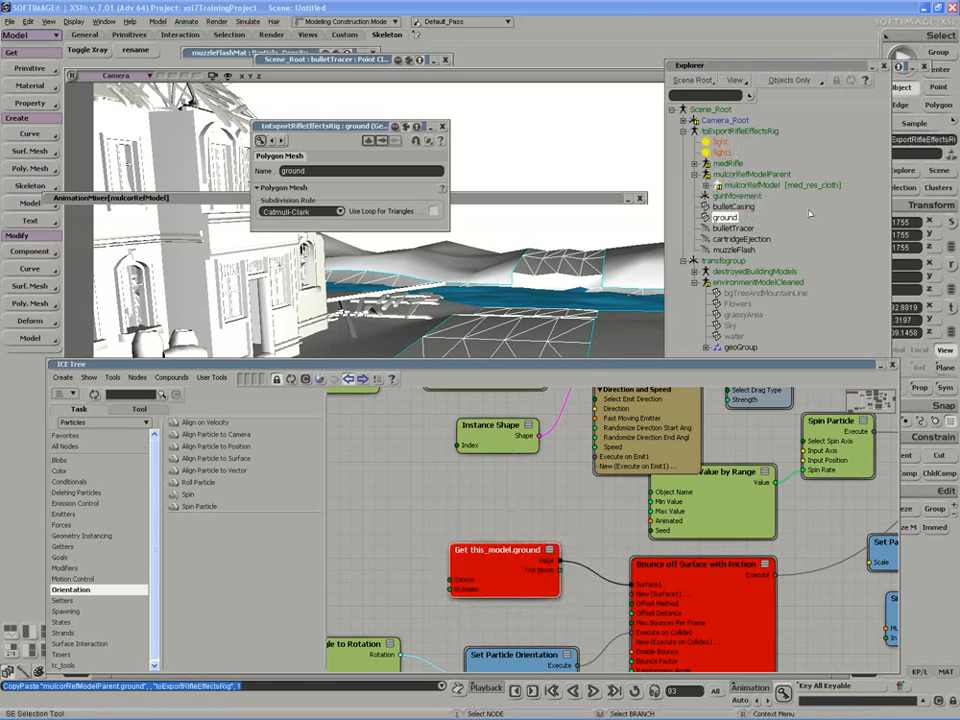
{"action": "key", "text": "ctrl+z"}
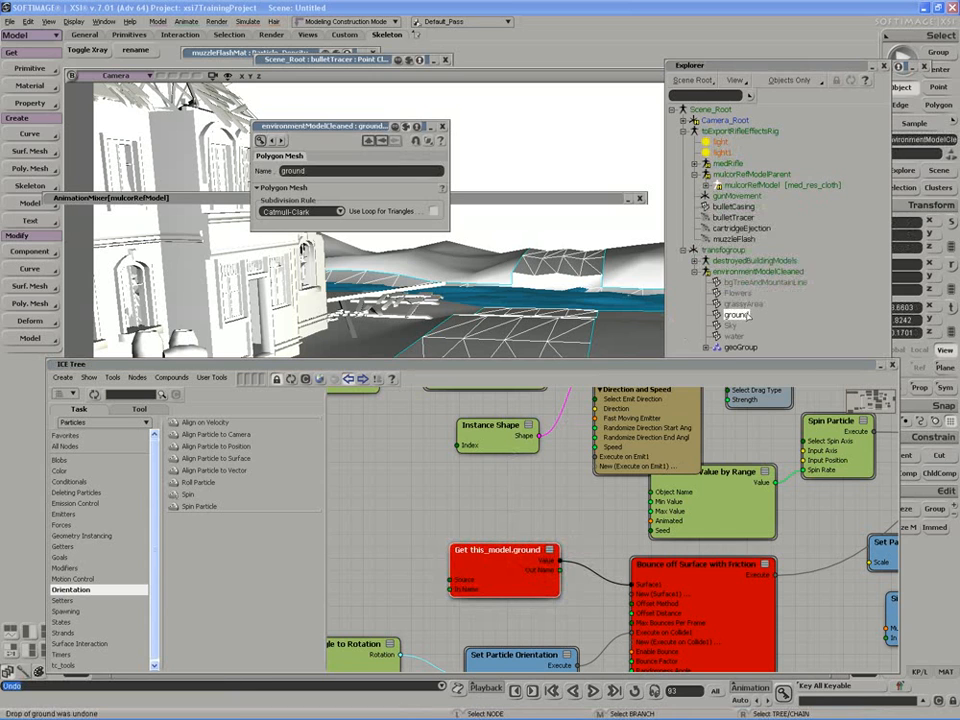
Connect environmentModelCleaned.ground to Bounce's Surface input and delete the old this_model.ground node.
{"action": "left_click_drag", "start_coordinate": [745, 315], "coordinate": [470, 500]}
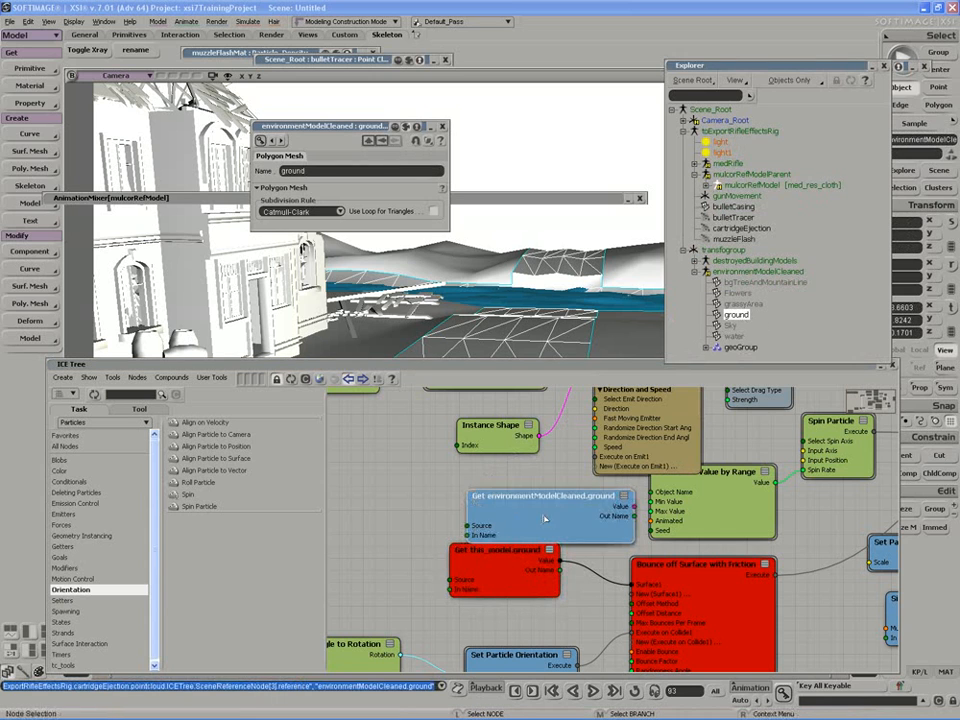
{"action": "left_click_drag", "start_coordinate": [497, 549], "coordinate": [470, 559]}
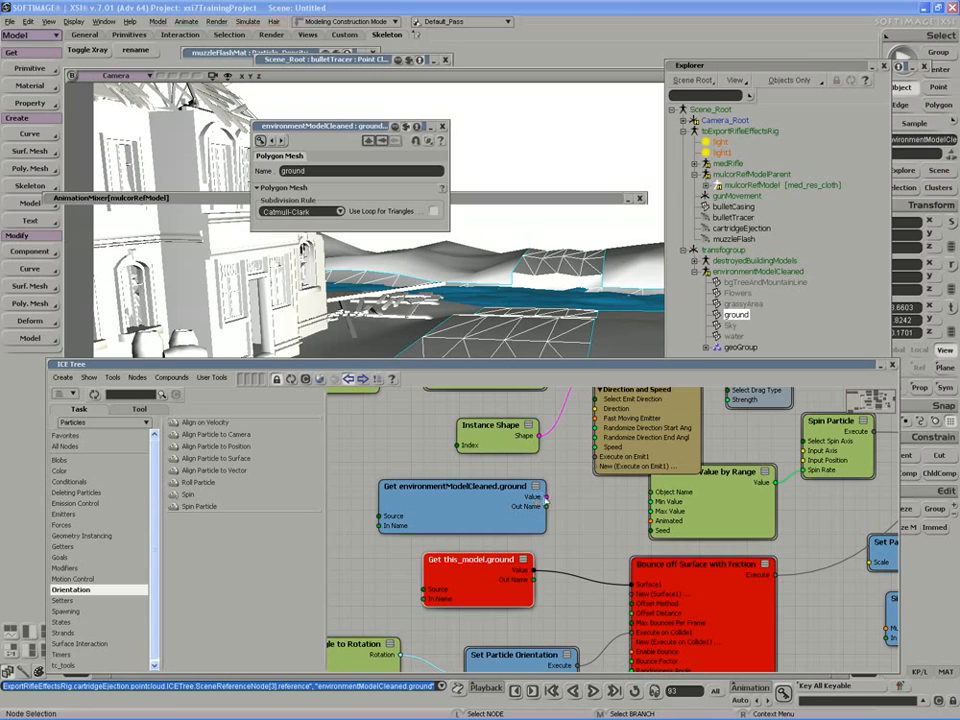
{"action": "left_click_drag", "start_coordinate": [546, 497], "coordinate": [637, 585]}
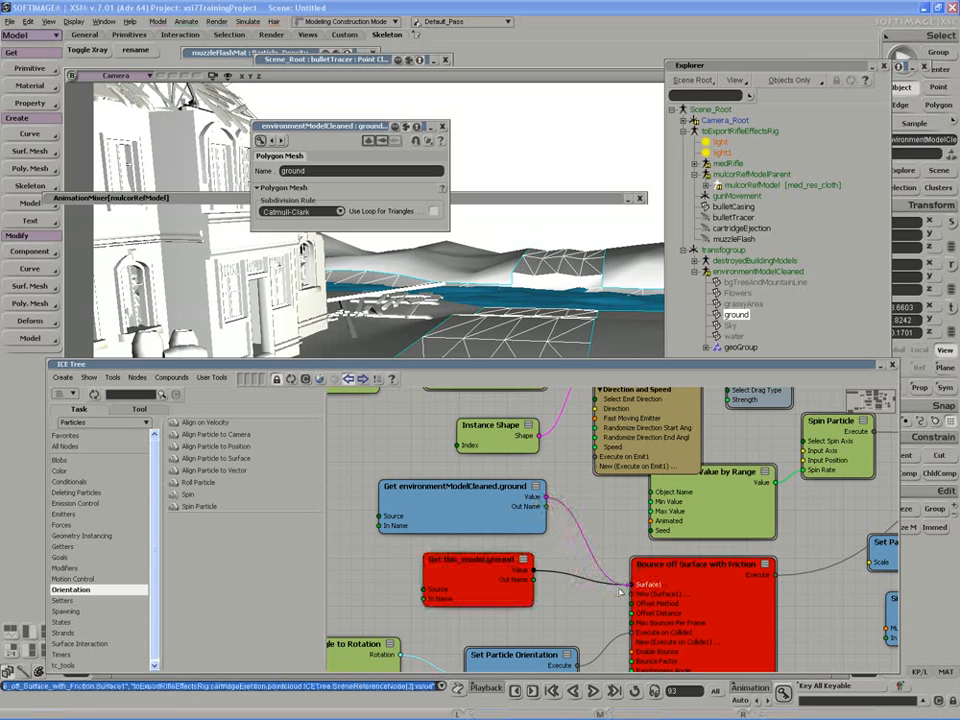
{"action": "left_click_drag", "start_coordinate": [482, 583], "coordinate": [463, 586]}
{"action": "key", "text": "Delete"}
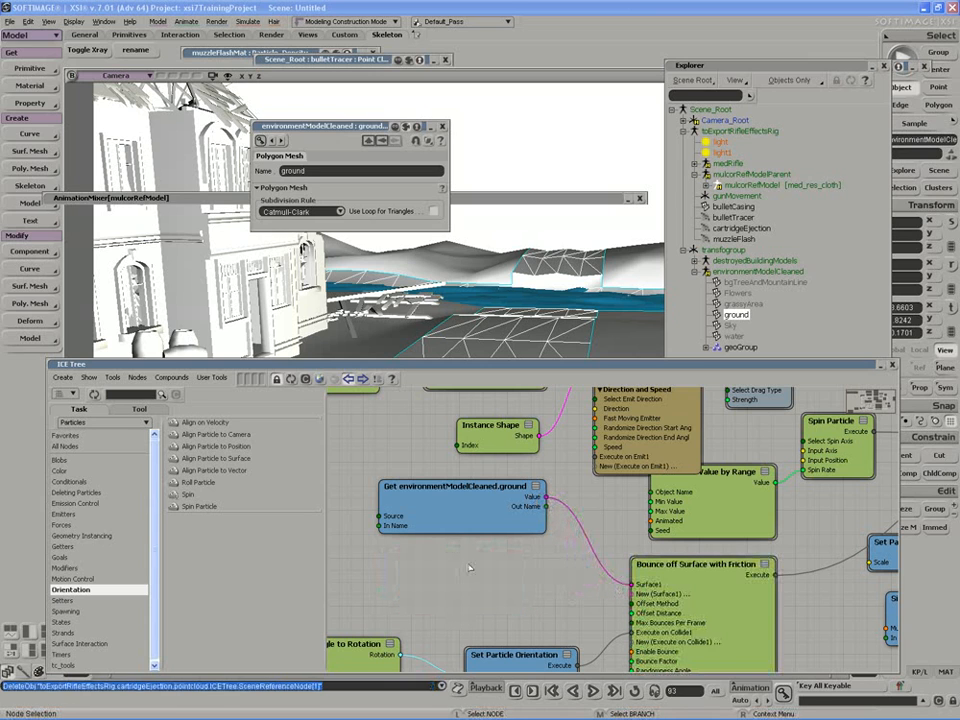
{"action": "left_click_drag", "start_coordinate": [535, 375], "coordinate": [500, 507]}
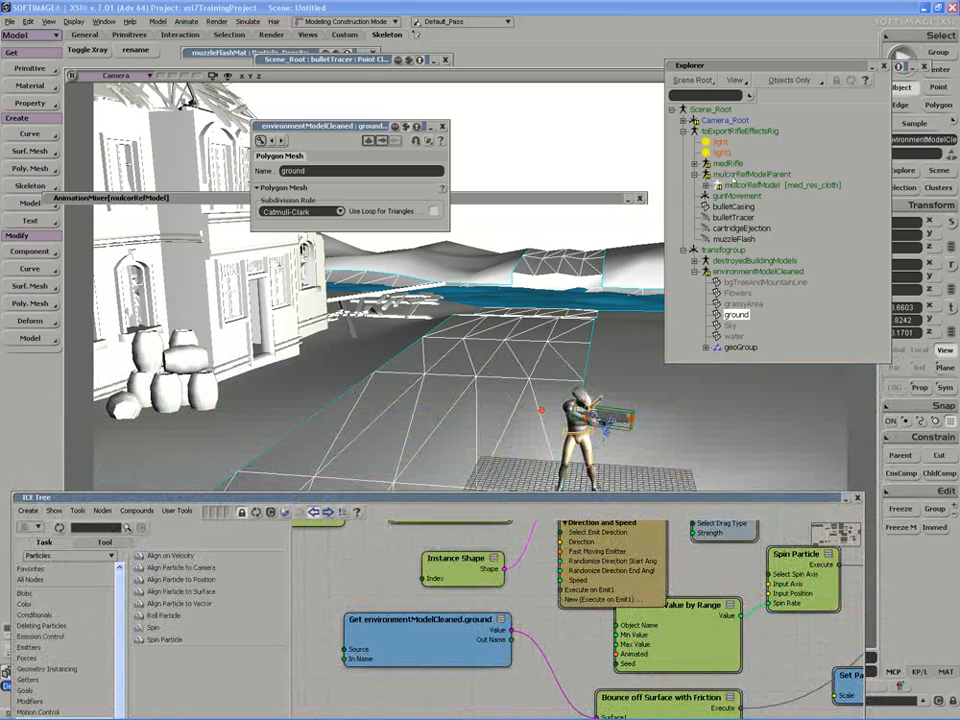
Frame the soldier in the street and trial-move its model along X, then undo.
{"action": "left_click", "coordinate": [740, 175]}
{"action": "left_click_drag", "start_coordinate": [527, 436], "coordinate": [529, 382]}
{"action": "scroll", "coordinate": [619, 463], "scroll_direction": "down", "scroll_amount": 5}
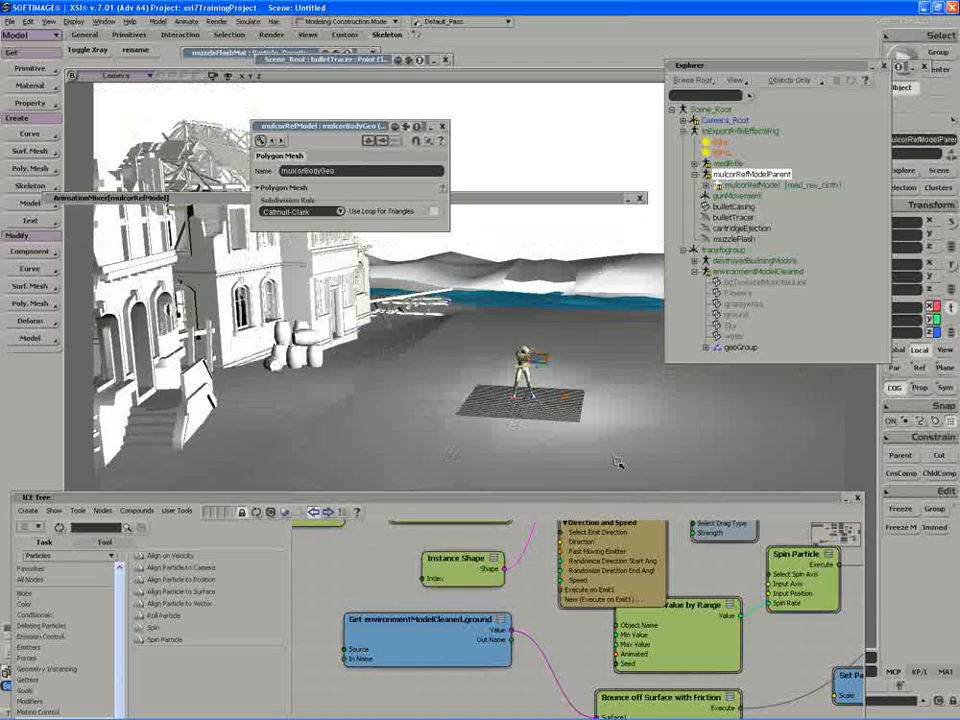
{"action": "scroll", "coordinate": [614, 456], "scroll_direction": "up", "scroll_amount": 5}
{"action": "key", "text": "s"}
{"action": "left_click_drag", "start_coordinate": [601, 443], "coordinate": [542, 369]}
{"action": "right_click_drag", "start_coordinate": [542, 369], "coordinate": [539, 367]}
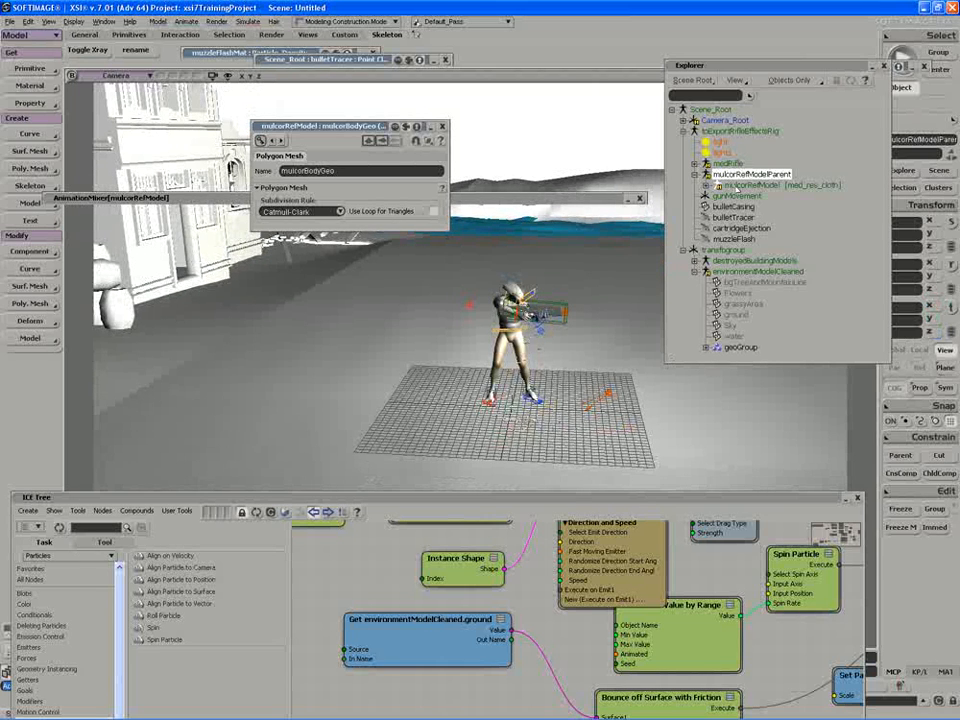
{"action": "left_click", "coordinate": [709, 186]}
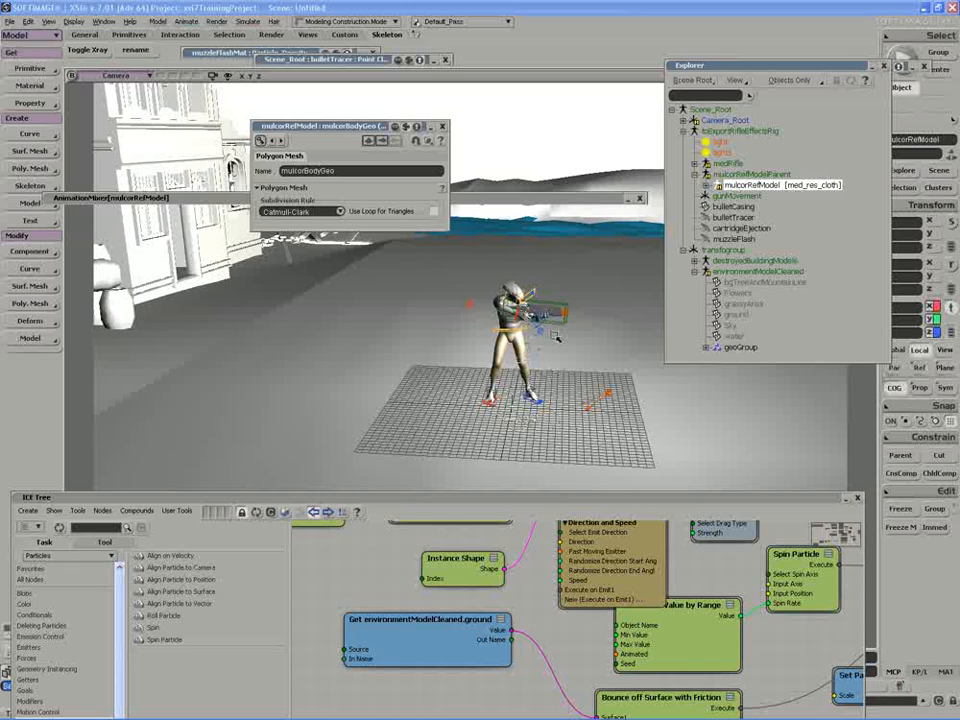
{"action": "left_click", "coordinate": [751, 174]}
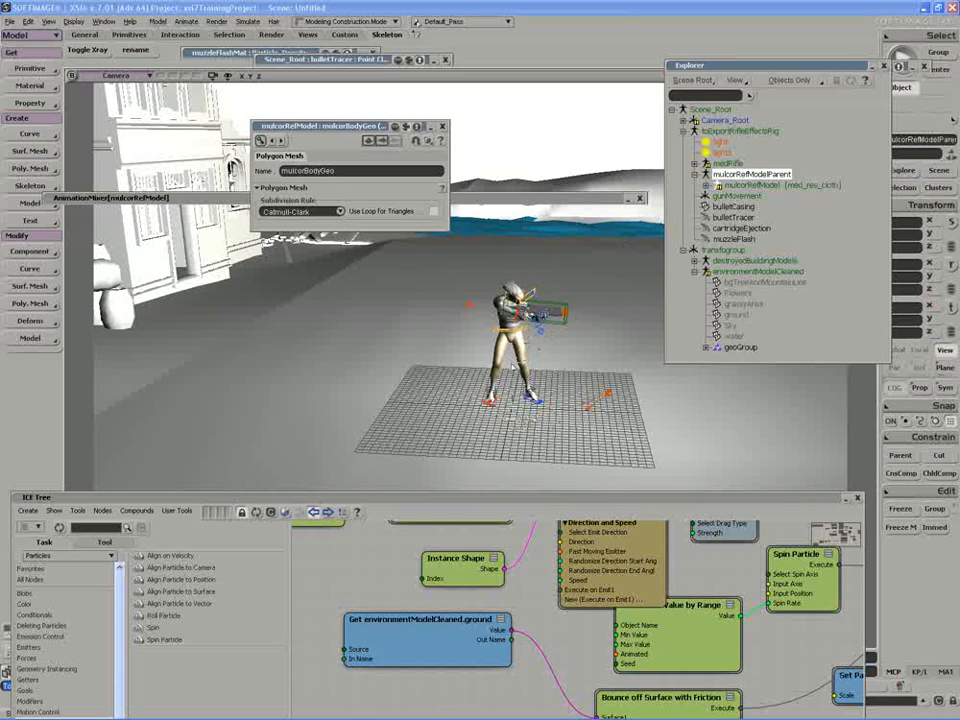
{"action": "key", "text": "v"}
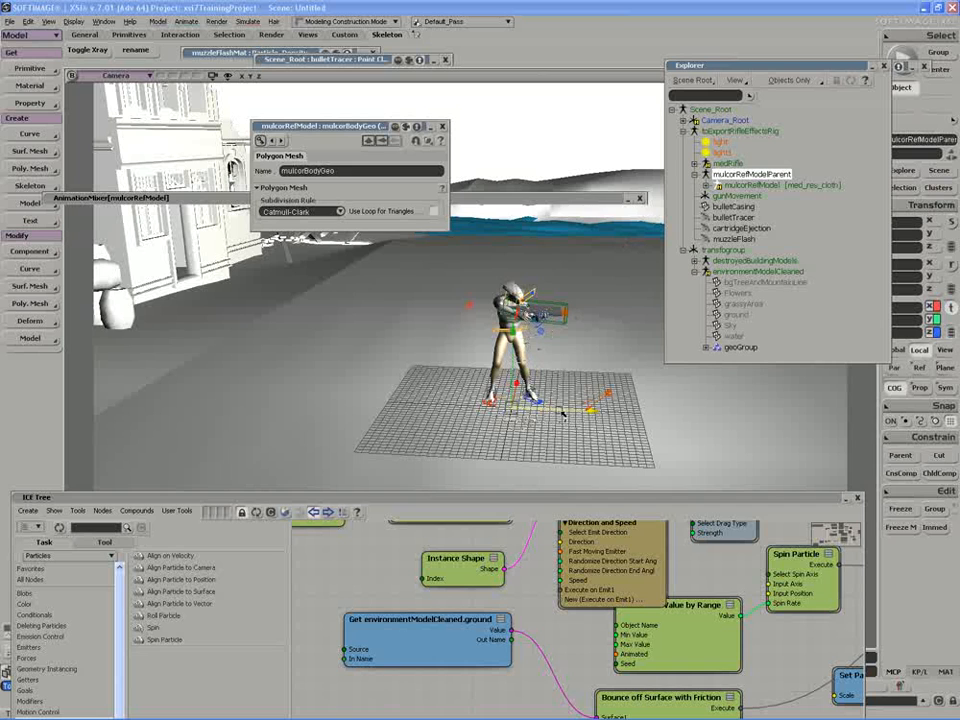
{"action": "left_click_drag", "start_coordinate": [559, 413], "coordinate": [504, 416]}
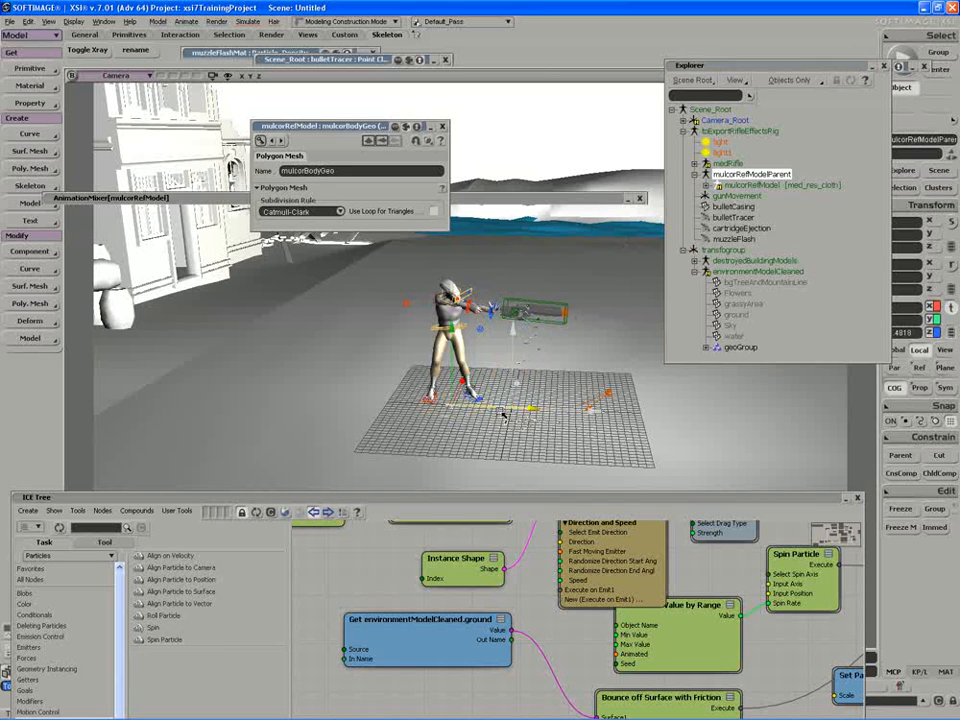
{"action": "key", "text": "ctrl+z"}
Slide the whole toExportRifleEffectsRig left along X to its new spot.
{"action": "left_click", "coordinate": [746, 131]}
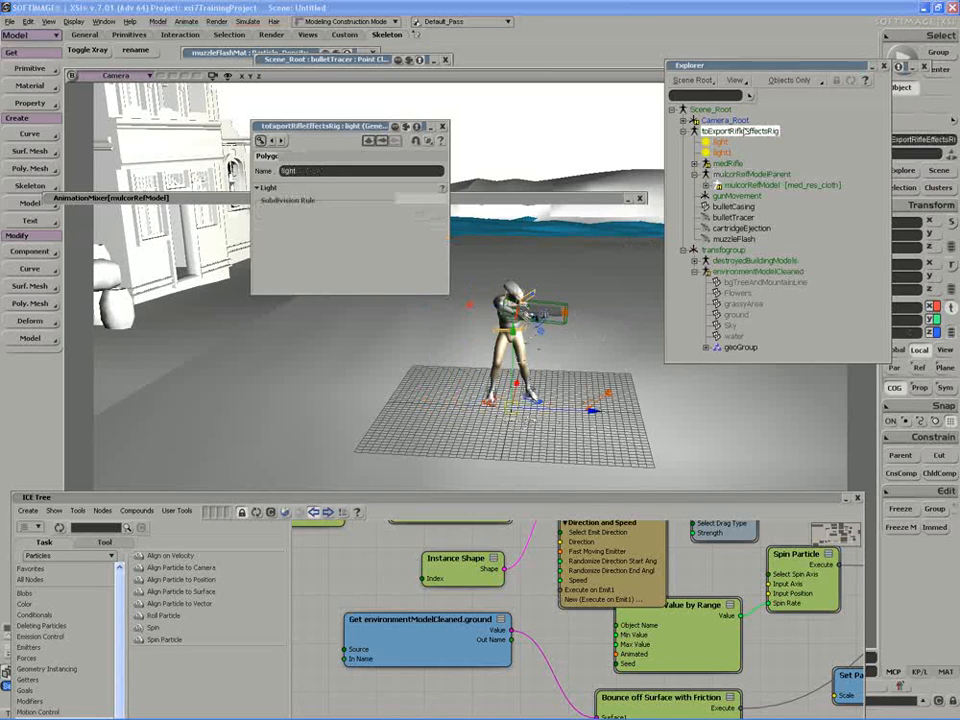
{"action": "left_click_drag", "start_coordinate": [560, 415], "coordinate": [308, 423]}
{"action": "key", "text": "c"}
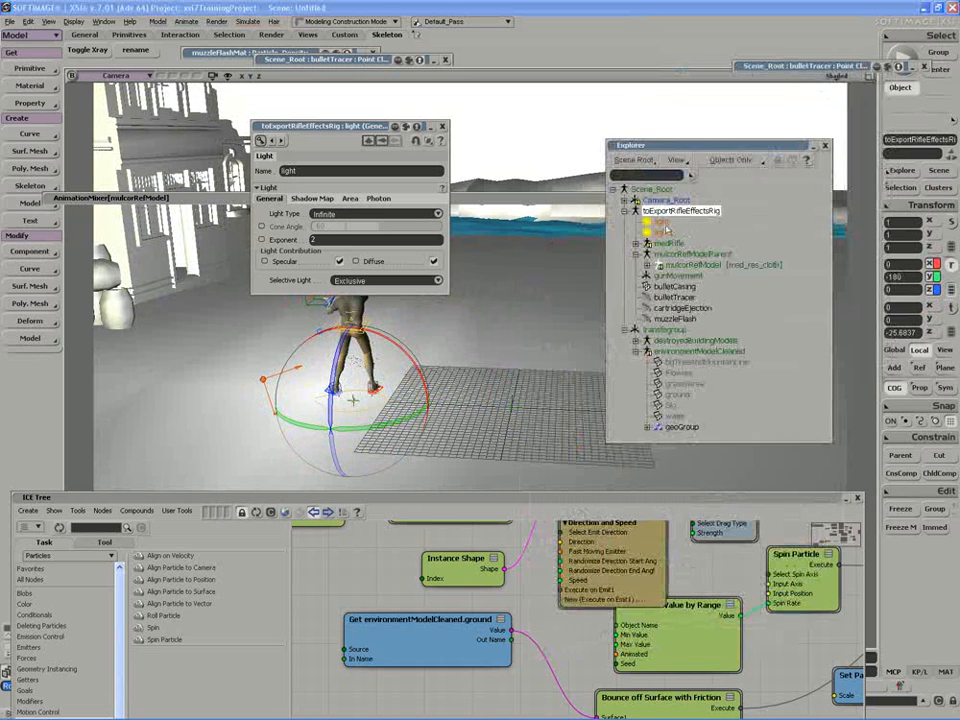
Select medRifle and mulcorRefModelParent in the Explorer, then close the floating property page.
{"action": "left_click", "coordinate": [668, 243]}
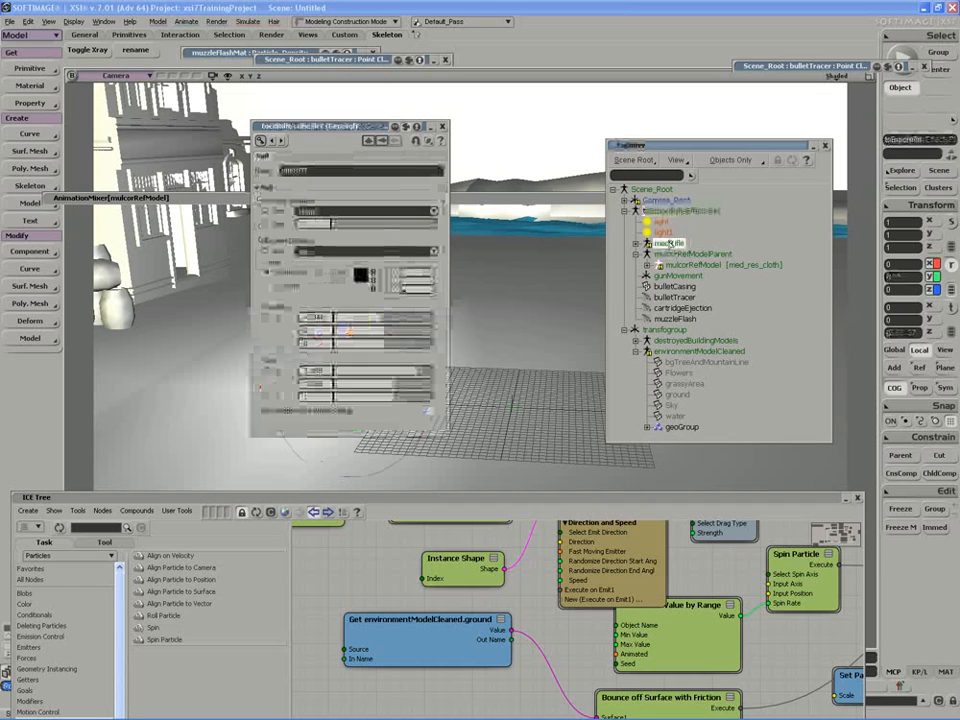
{"action": "left_click", "coordinate": [690, 254]}
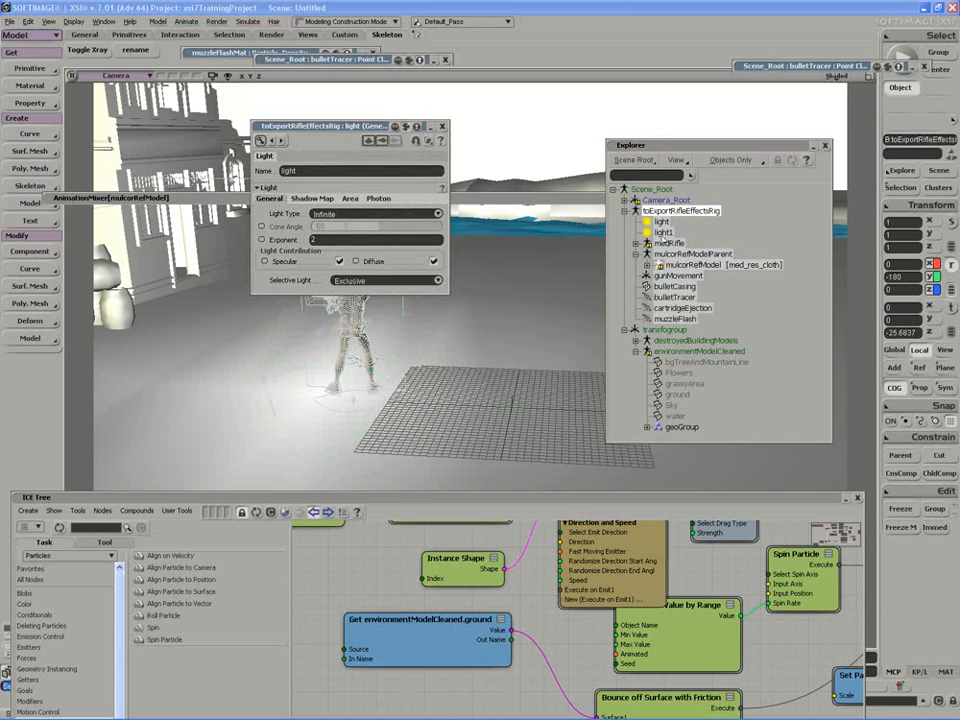
{"action": "left_click", "coordinate": [690, 254]}
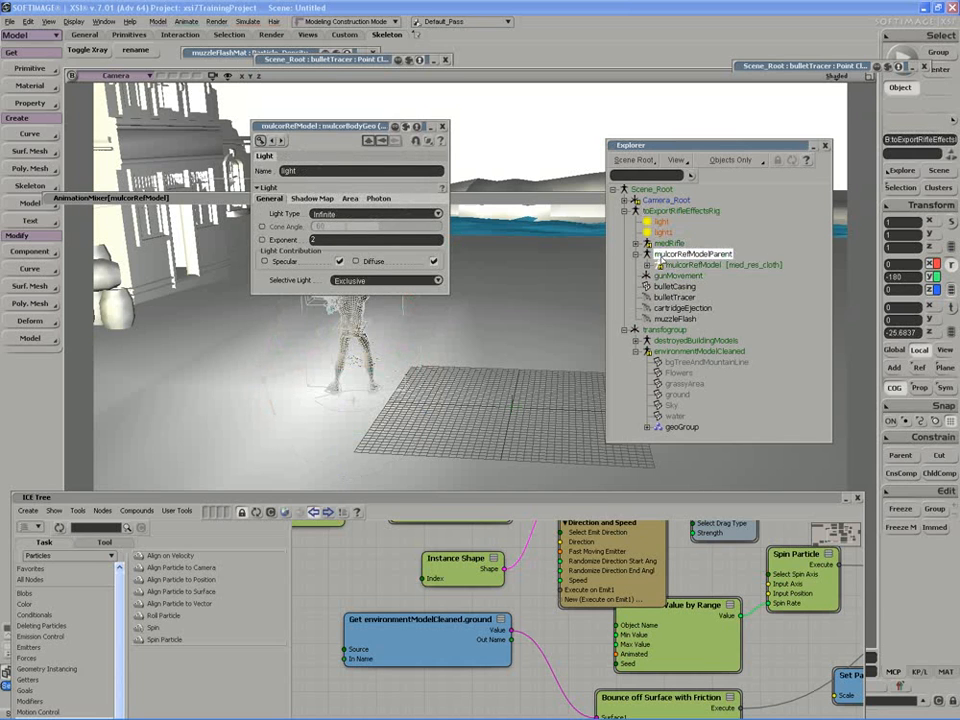
{"action": "left_click", "coordinate": [442, 127]}
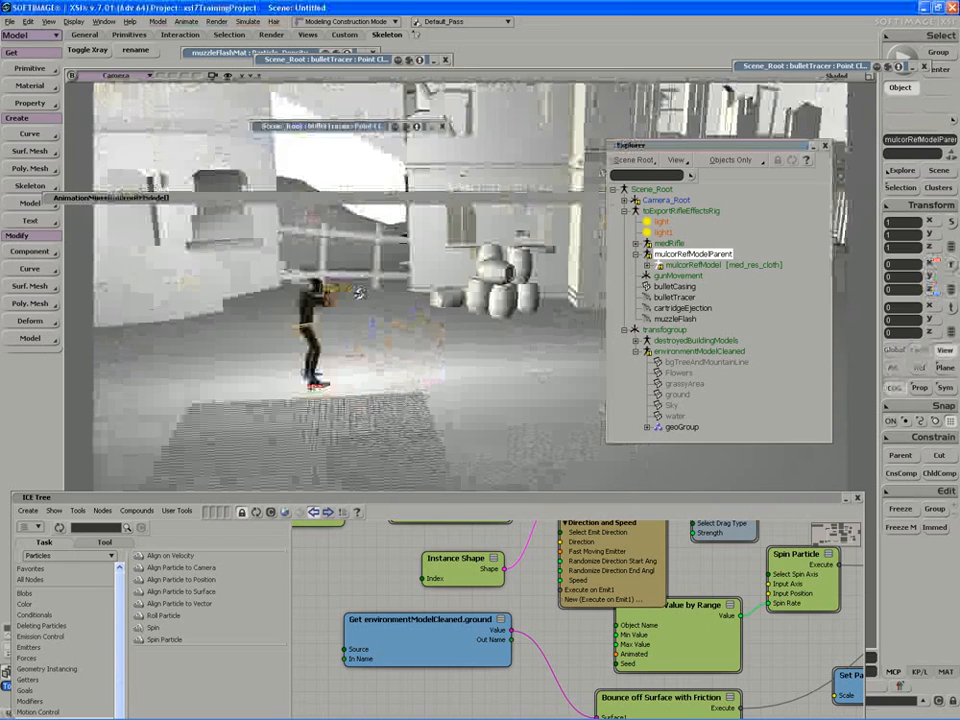
Rotate the whole toExportRifleEffectsRig to about -210 degrees in Y, reframing the soldier afterward.
{"action": "right_click_drag", "start_coordinate": [360, 292], "coordinate": [379, 353]}
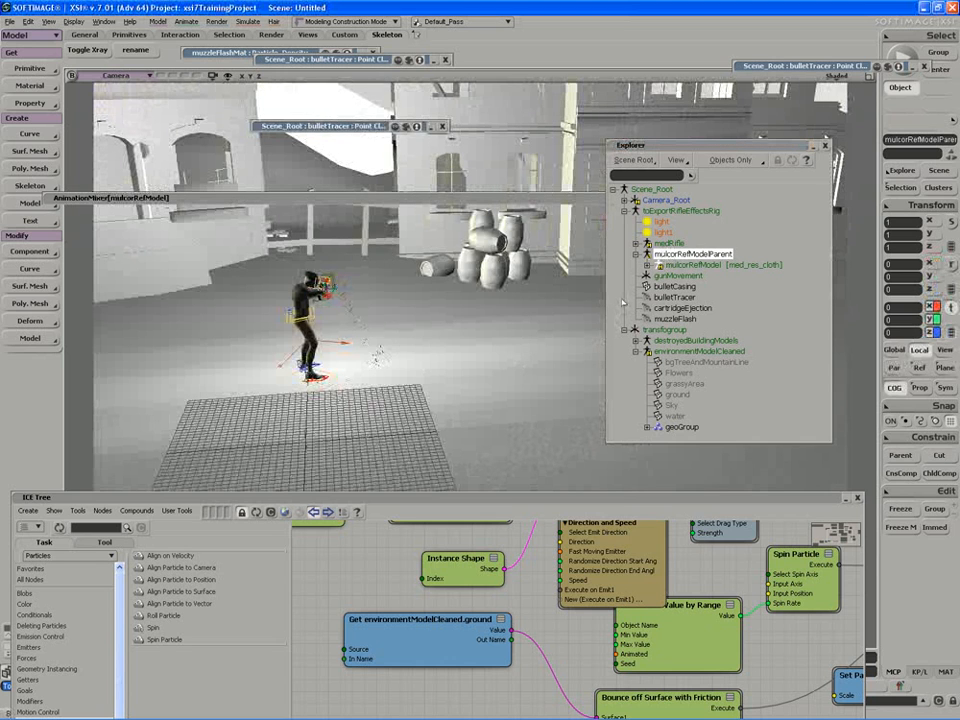
{"action": "left_click", "coordinate": [668, 211]}
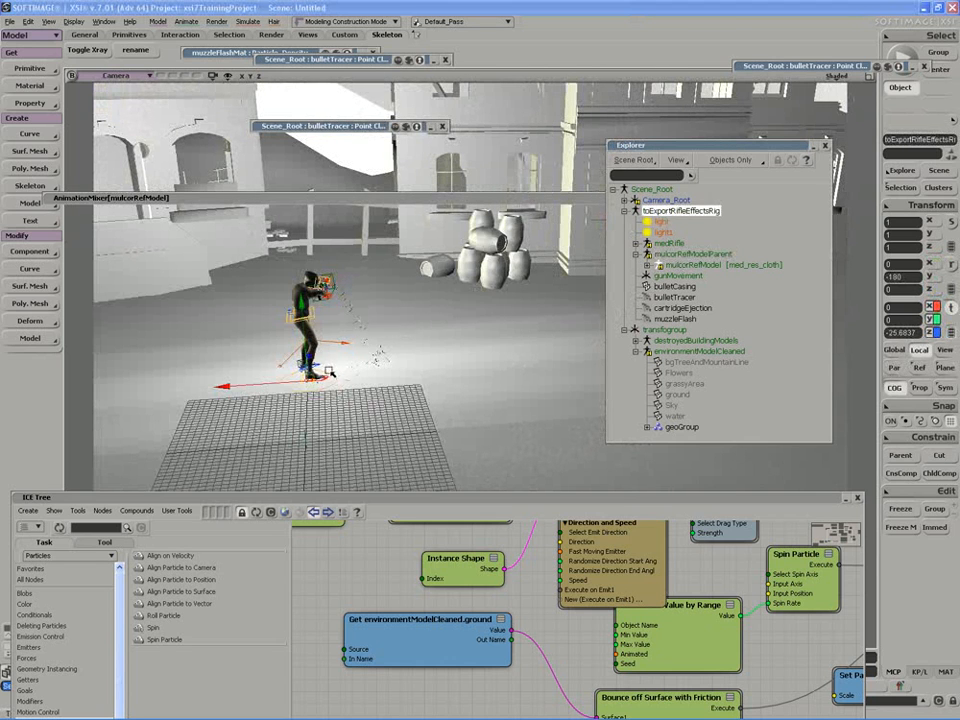
{"action": "key", "text": "c"}
{"action": "right_click_drag", "start_coordinate": [296, 406], "coordinate": [466, 338]}
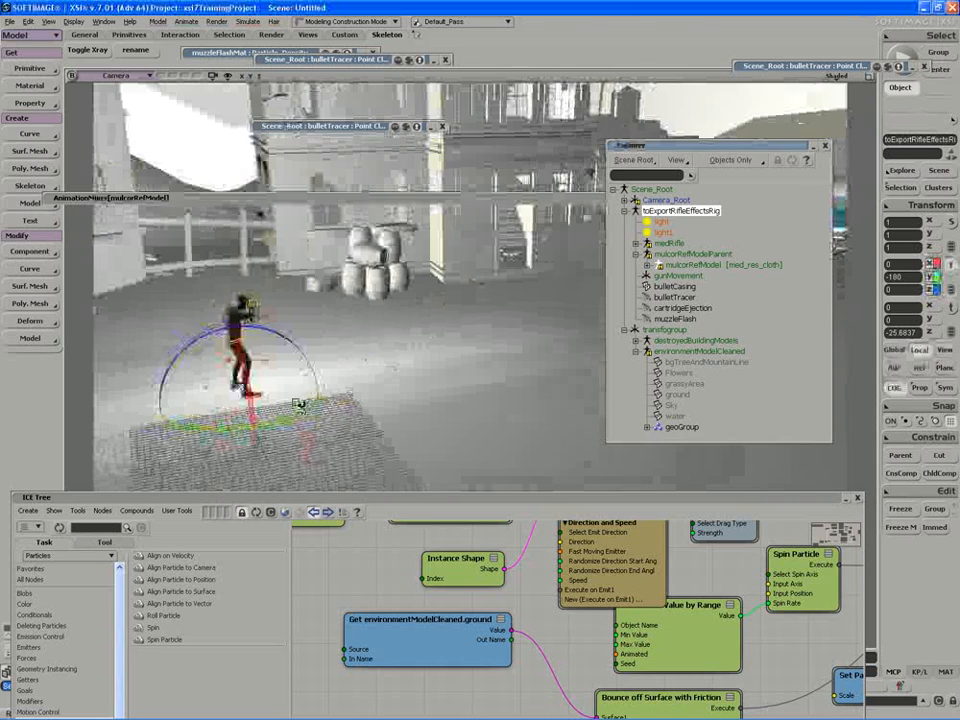
{"action": "left_click_drag", "start_coordinate": [298, 406], "coordinate": [261, 423]}
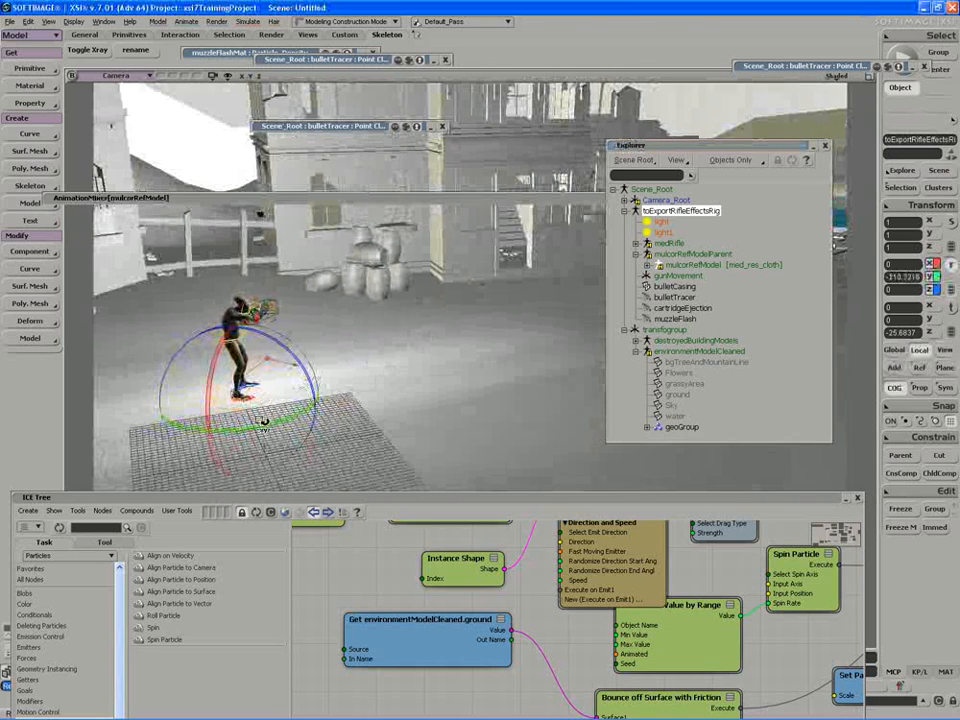
{"action": "right_click_drag", "start_coordinate": [287, 399], "coordinate": [291, 363]}
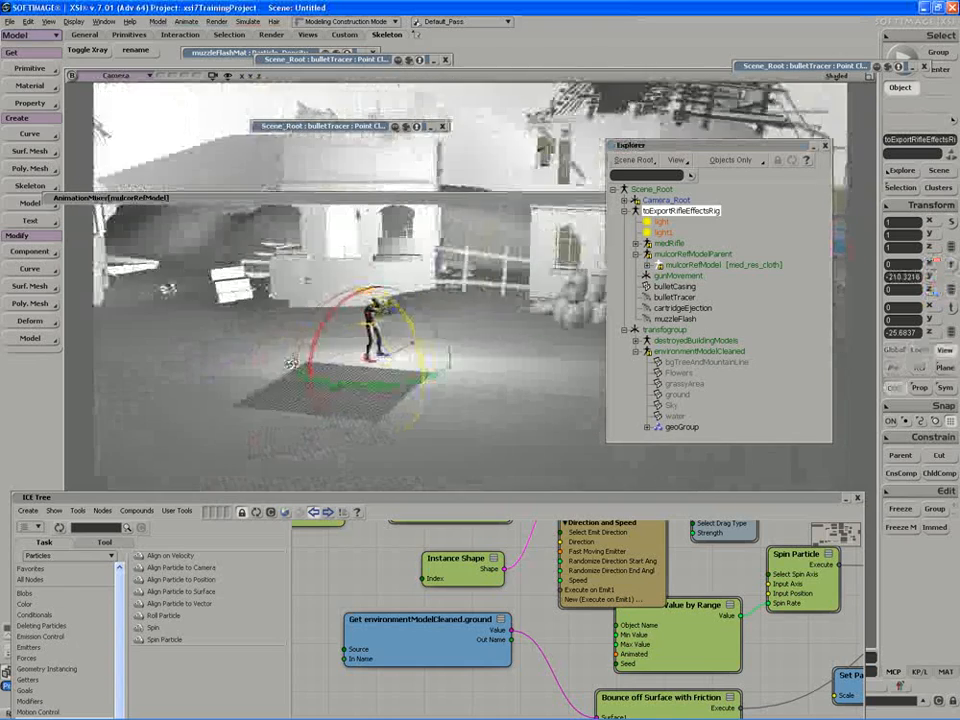
{"action": "left_click_drag", "start_coordinate": [291, 363], "coordinate": [266, 364]}
{"action": "middle_click_drag", "start_coordinate": [266, 364], "coordinate": [289, 377]}
Collapse the node editor and play the shot from the start, stopping at frame 64.
{"action": "double_click", "coordinate": [369, 501]}
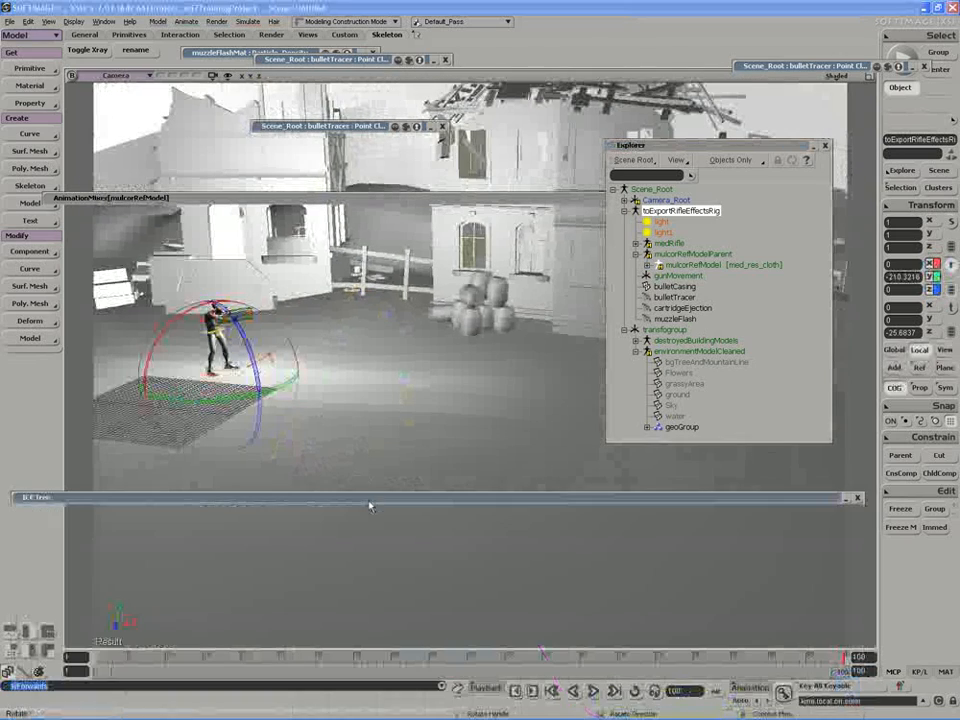
{"action": "middle_click", "coordinate": [593, 691]}
{"action": "key", "text": "s"}
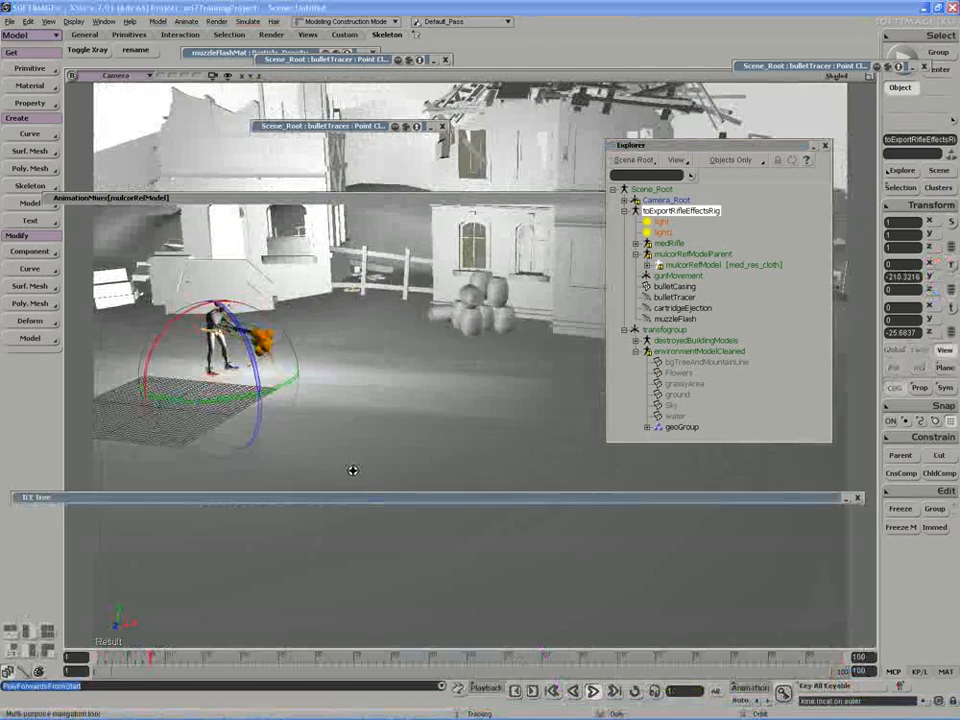
{"action": "middle_click_drag", "start_coordinate": [353, 470], "coordinate": [268, 412]}
{"action": "left_click_drag", "start_coordinate": [268, 412], "coordinate": [306, 439]}
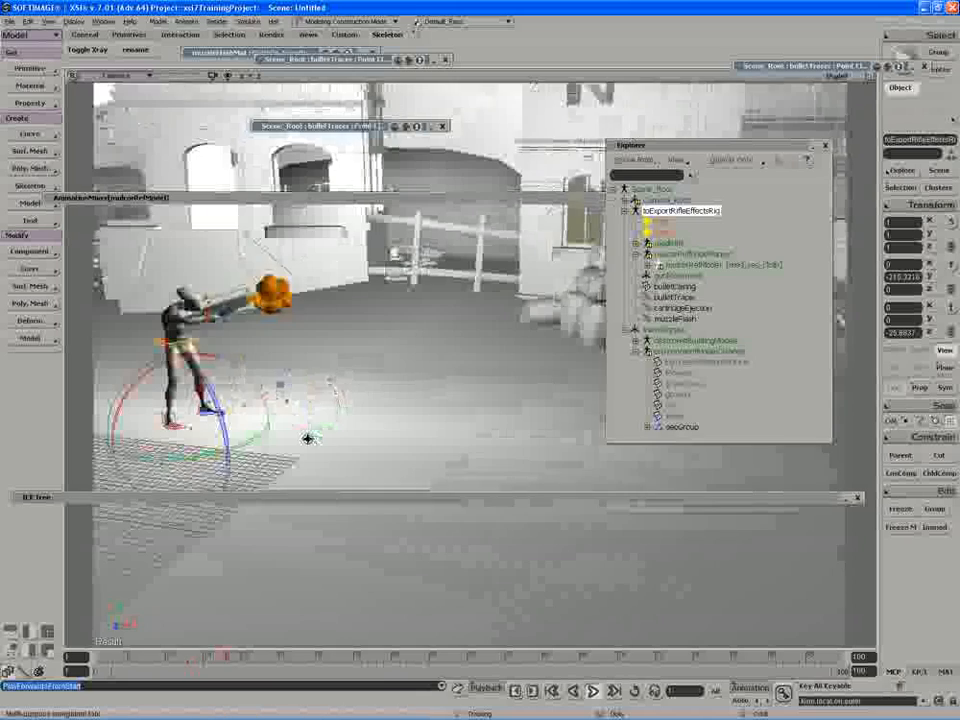
{"action": "double_click", "coordinate": [738, 145]}
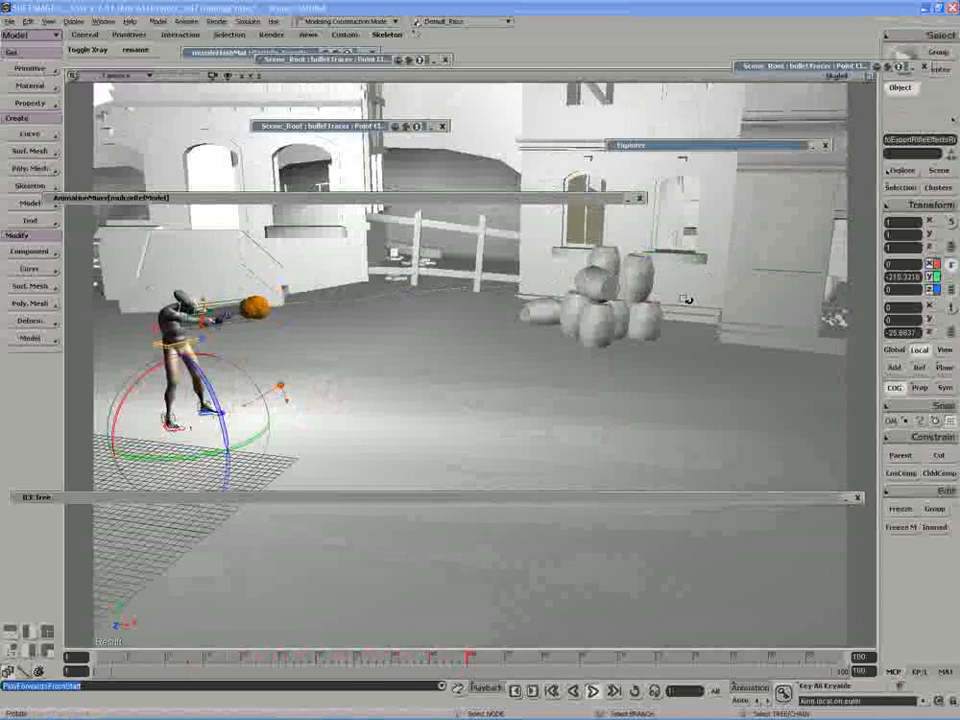
{"action": "left_click", "coordinate": [593, 691]}
Frame the street and render a preview region showing tracers streaking toward the barrels.
{"action": "key", "text": "s"}
{"action": "right_click_drag", "start_coordinate": [503, 295], "coordinate": [442, 292]}
{"action": "mouse_move", "coordinate": [442, 292]}
{"action": "left_mouse_down"}
{"action": "mouse_move", "coordinate": [483, 327]}
{"action": "mouse_move", "coordinate": [483, 345]}
{"action": "left_mouse_up"}
{"action": "key", "text": "q"}
{"action": "left_click_drag", "start_coordinate": [105, 110], "coordinate": [861, 612]}
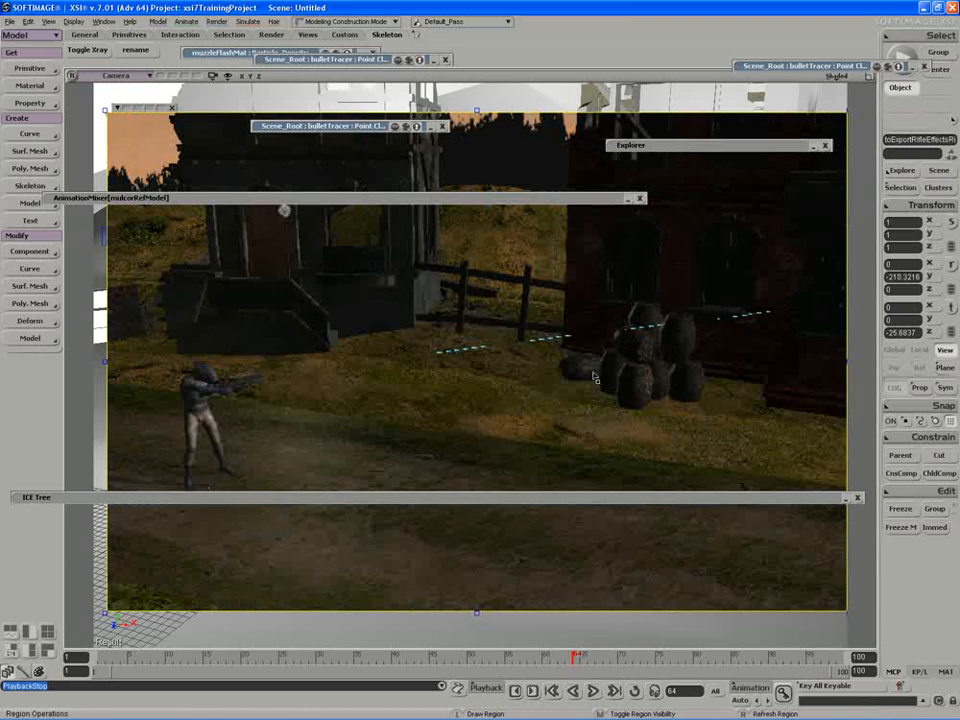
Hide the render preview and inspect light1's properties in the rifle effects rig.
{"action": "middle_click", "coordinate": [591, 289]}
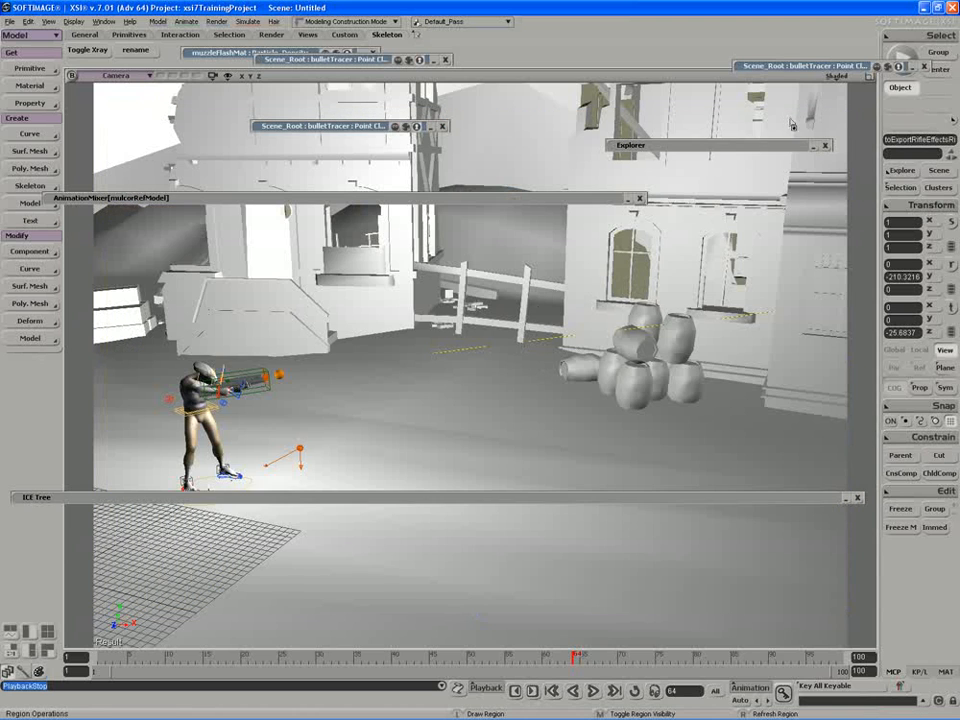
{"action": "double_click", "coordinate": [685, 147]}
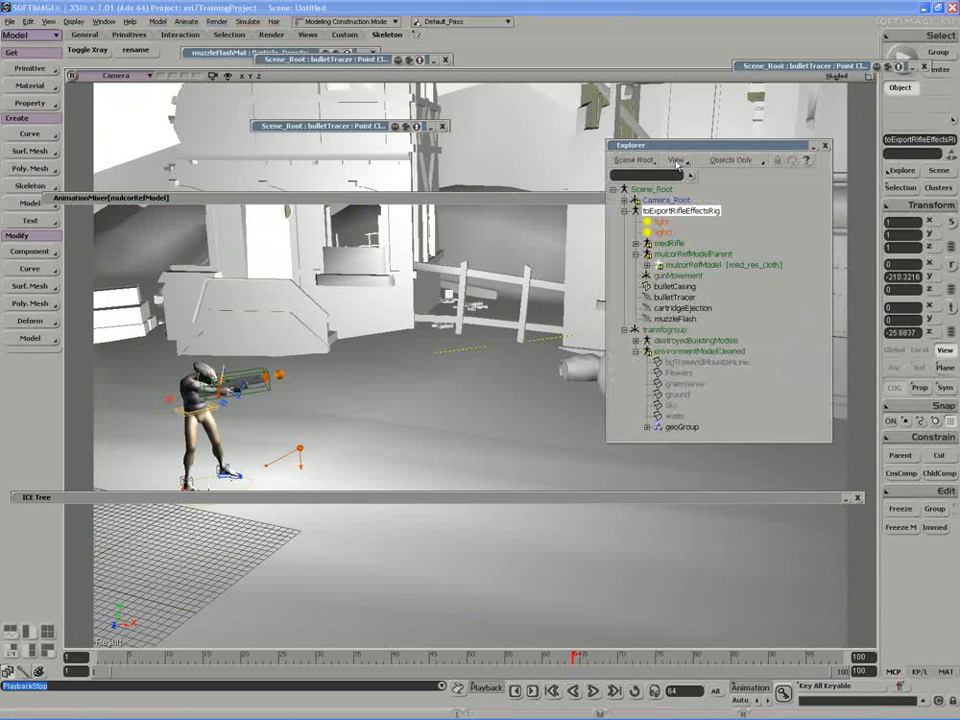
{"action": "left_click", "coordinate": [662, 232]}
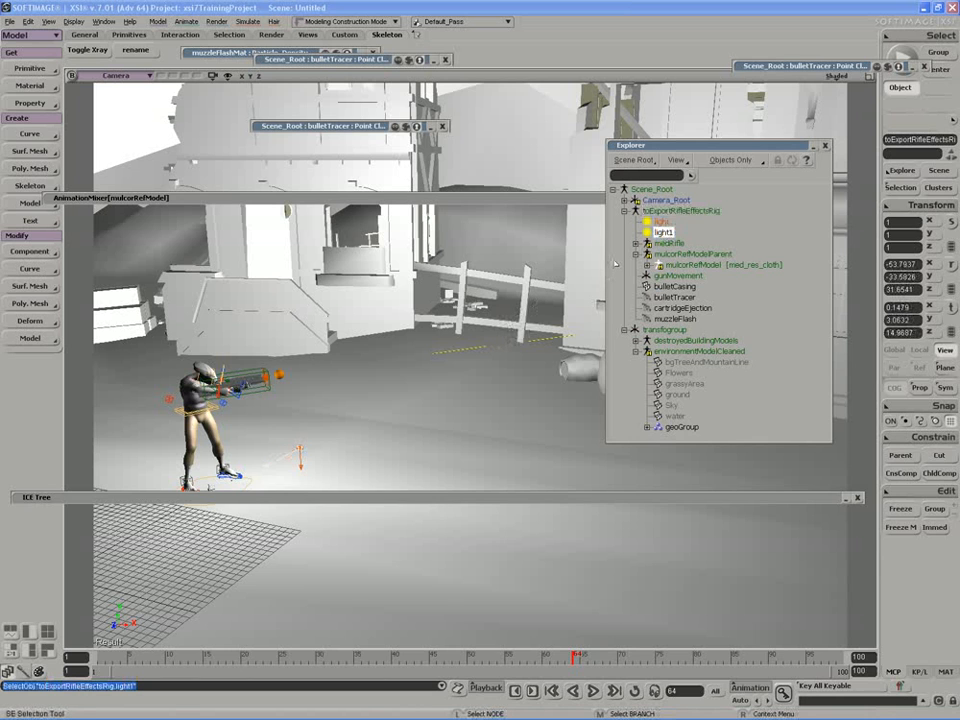
{"action": "key", "text": "Return"}
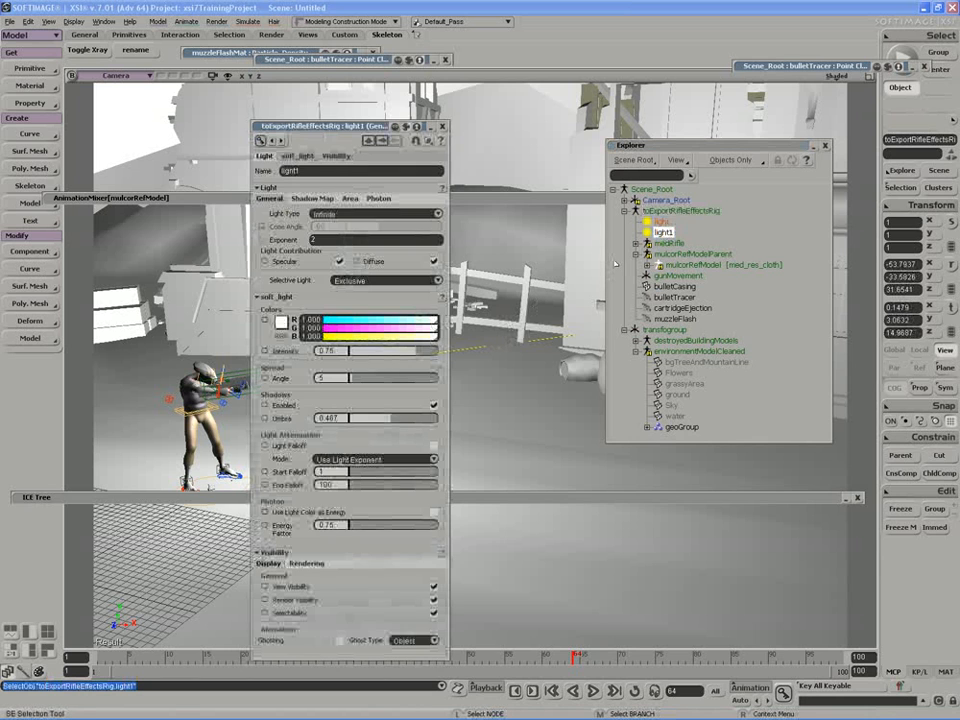
{"action": "left_click", "coordinate": [443, 126]}
Rename light1 to 'key' and open its Infinite light property page.
{"action": "left_click", "coordinate": [663, 232]}
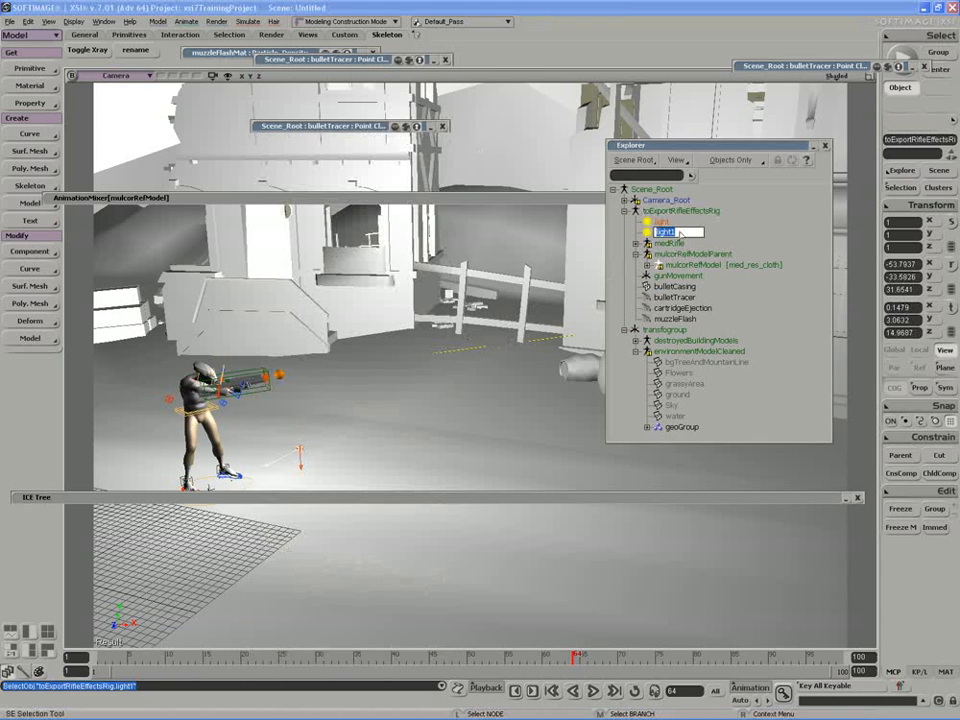
{"action": "key", "text": "Return"}
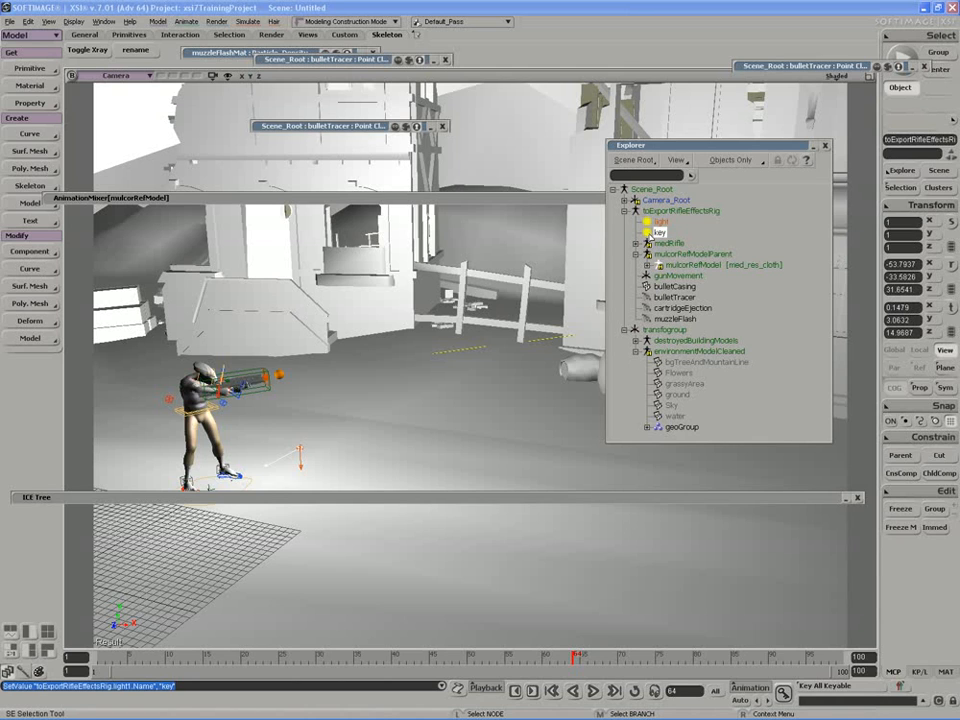
{"action": "left_click", "coordinate": [647, 232]}
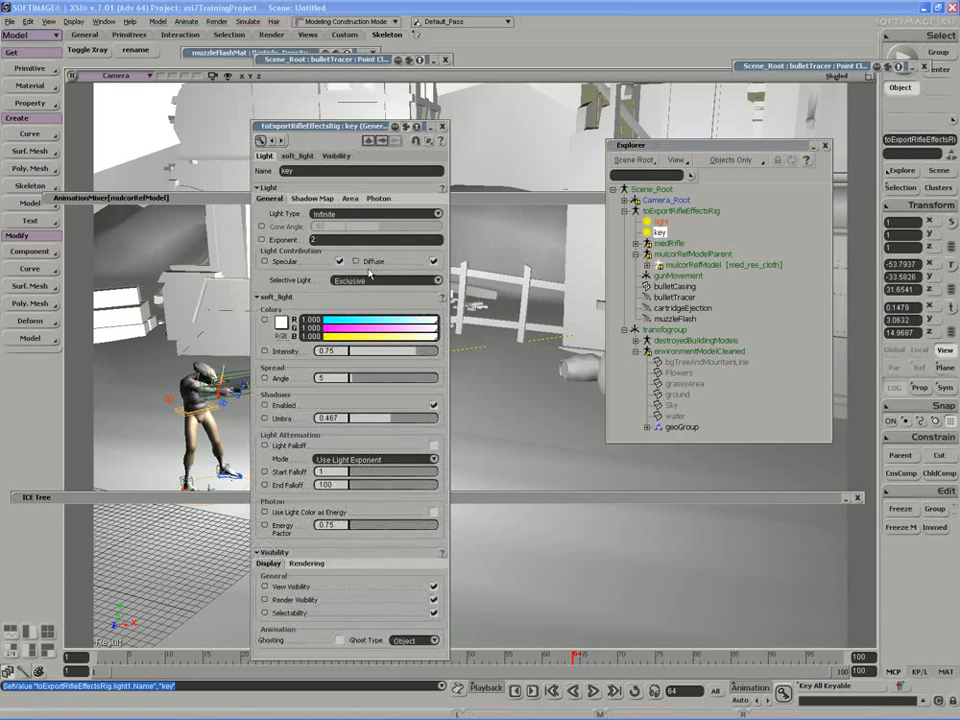
Associate the Sky object of environmentModelCleaned with the key light using Associate Light.
{"action": "left_click", "coordinate": [30, 68]}
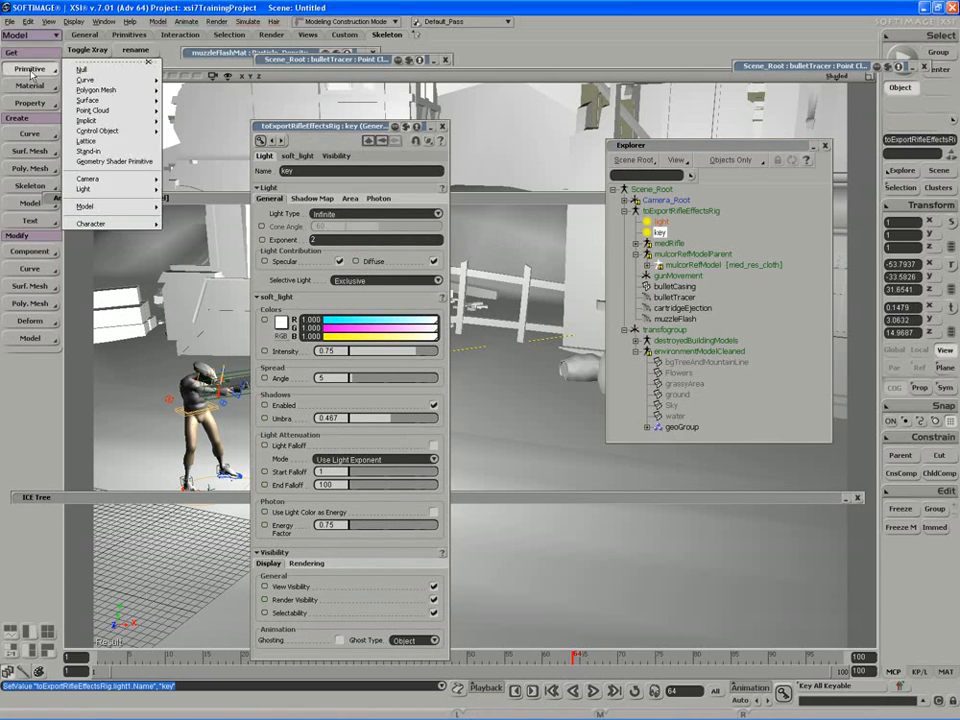
{"action": "mouse_move", "coordinate": [100, 189]}
{"action": "left_click", "coordinate": [197, 265]}
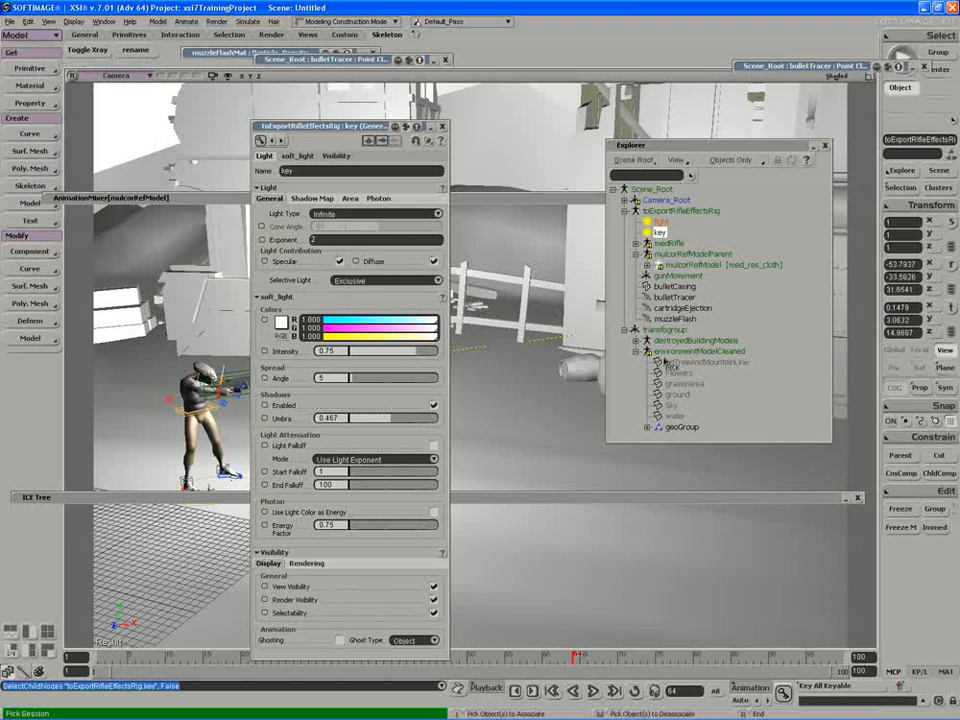
{"action": "left_click", "coordinate": [671, 405]}
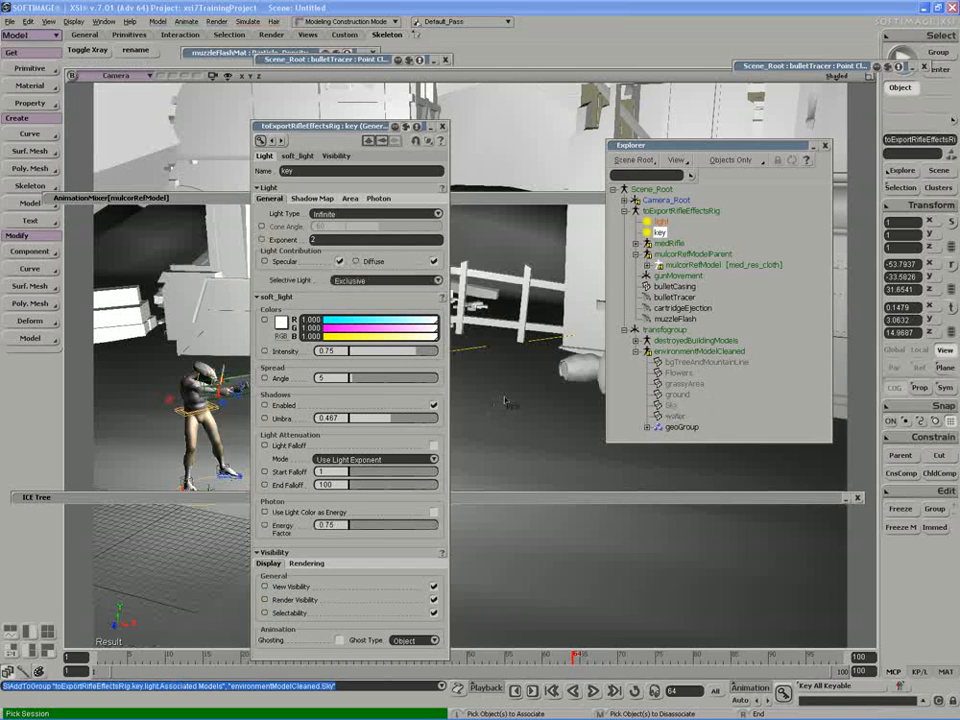
{"action": "double_click", "coordinate": [325, 127]}
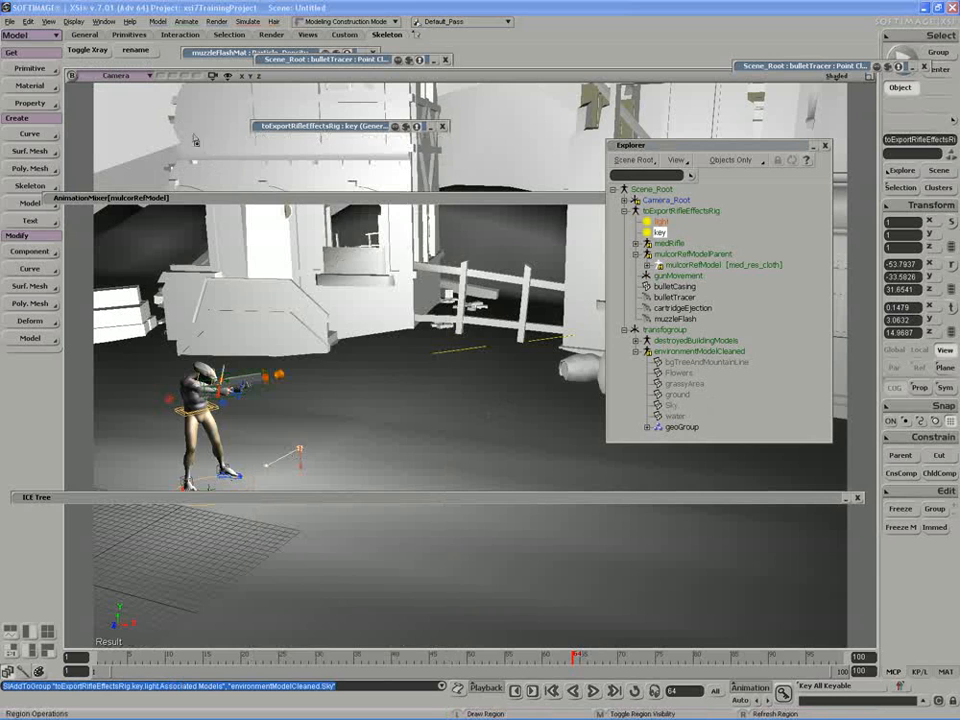
Render a preview region over the character to check the lighting, then hide it.
{"action": "key", "text": "q"}
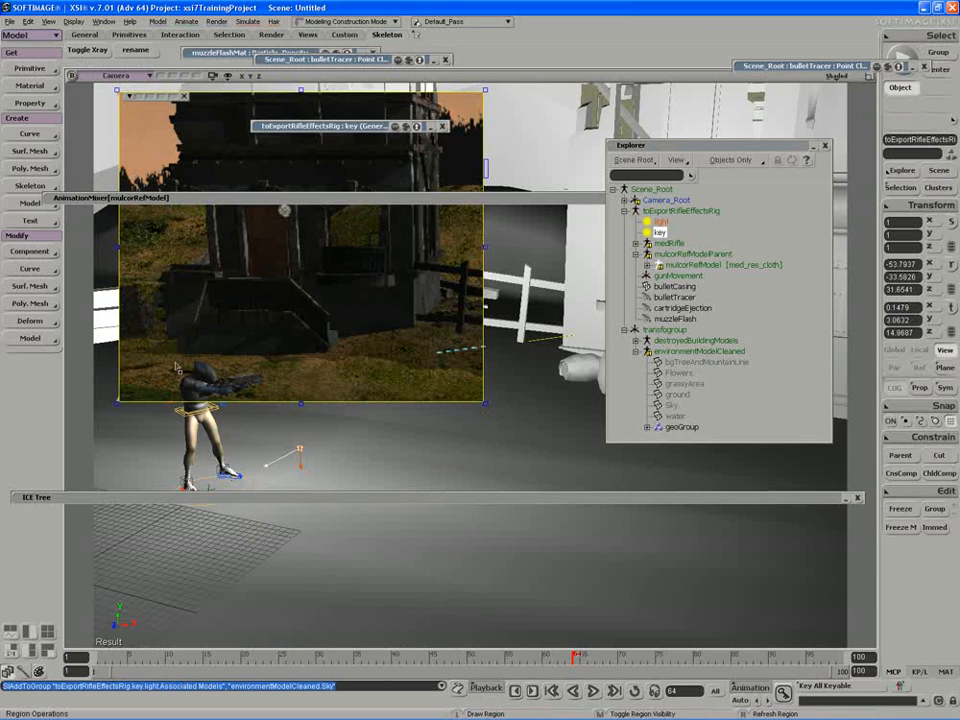
{"action": "left_click_drag", "start_coordinate": [150, 317], "coordinate": [591, 648]}
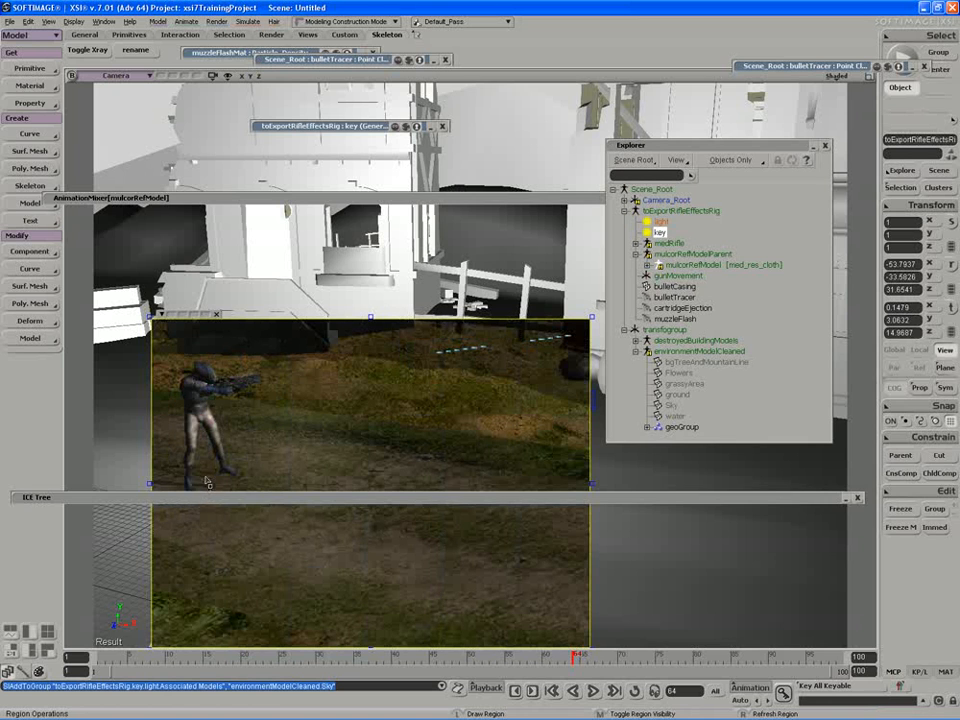
{"action": "key", "text": "shift+q"}
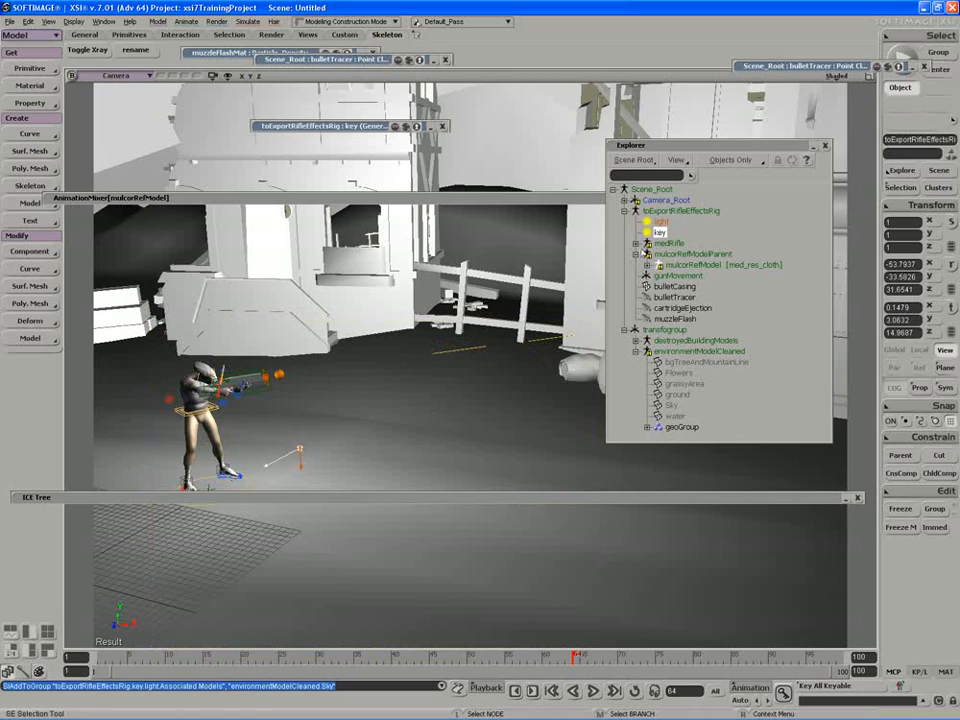
Rotate the key light so the town scene is lit more brightly.
{"action": "key", "text": "s"}
{"action": "right_click_drag", "start_coordinate": [409, 364], "coordinate": [444, 369]}
{"action": "middle_click_drag", "start_coordinate": [444, 369], "coordinate": [433, 386]}
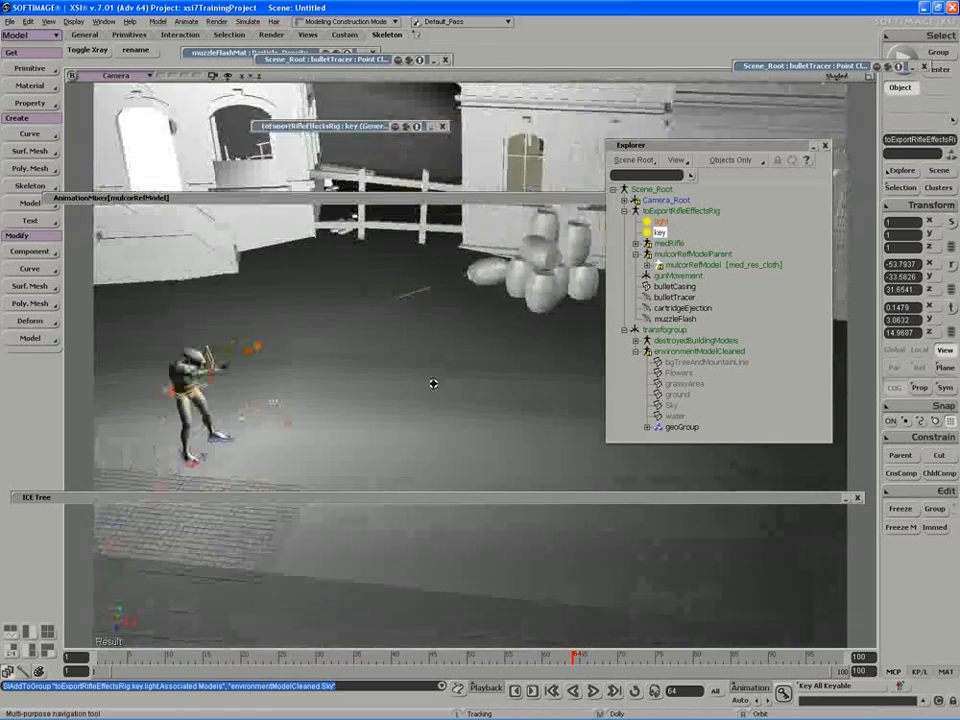
{"action": "right_click_drag", "start_coordinate": [433, 386], "coordinate": [462, 382]}
{"action": "key", "text": "c"}
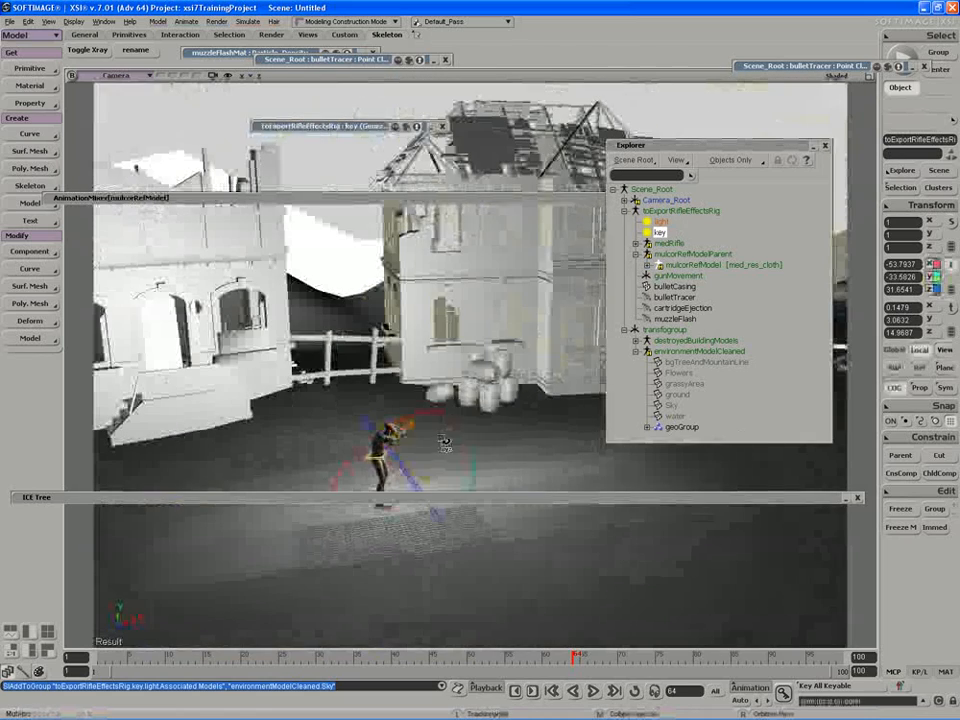
{"action": "left_click_drag", "start_coordinate": [452, 443], "coordinate": [441, 437]}
Collapse the Explorer and render a preview region over the town and soldier.
{"action": "key", "text": "s"}
{"action": "right_click_drag", "start_coordinate": [531, 435], "coordinate": [415, 387]}
{"action": "double_click", "coordinate": [761, 147]}
{"action": "key", "text": "s"}
{"action": "right_click_drag", "start_coordinate": [640, 262], "coordinate": [627, 284]}
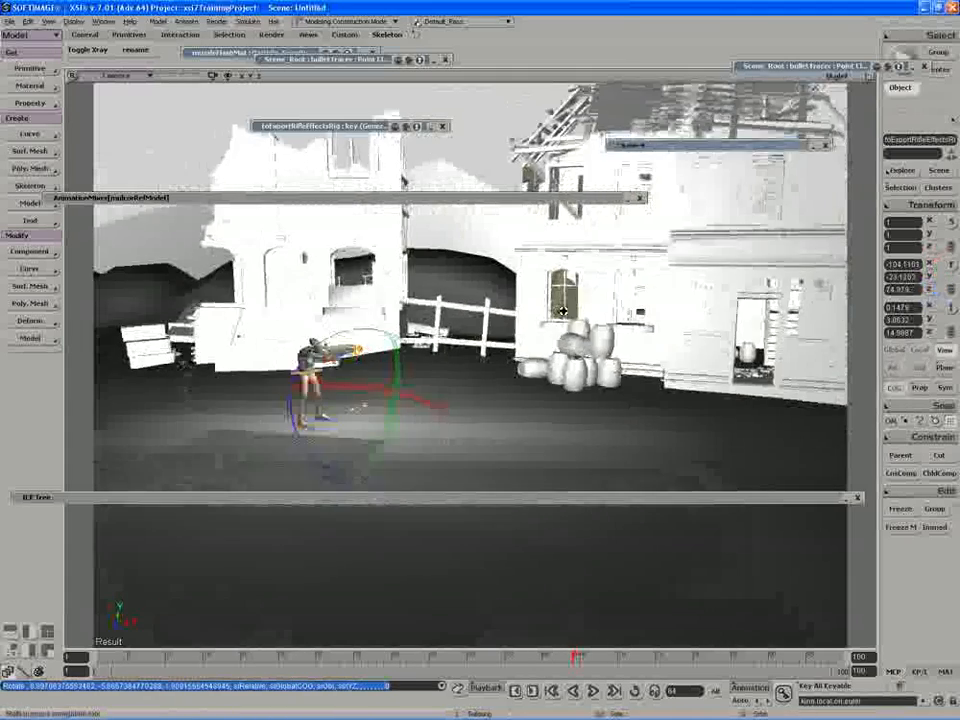
{"action": "left_click_drag", "start_coordinate": [627, 284], "coordinate": [552, 336]}
{"action": "middle_click_drag", "start_coordinate": [552, 336], "coordinate": [598, 322]}
{"action": "key", "text": "q"}
{"action": "left_click_drag", "start_coordinate": [657, 101], "coordinate": [73, 632]}
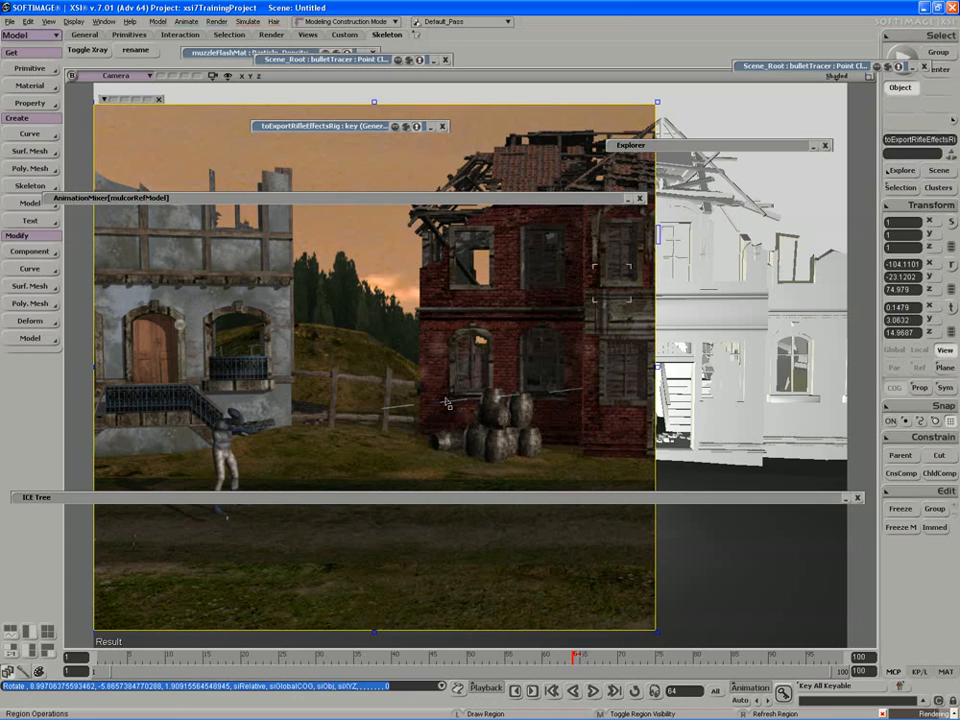
Hide the render region and play the firing animation from the first frame.
{"action": "middle_click", "coordinate": [428, 425]}
{"action": "key", "text": "s"}
{"action": "right_click_drag", "start_coordinate": [476, 427], "coordinate": [446, 422]}
{"action": "middle_click_drag", "start_coordinate": [446, 422], "coordinate": [257, 572]}
{"action": "left_click_drag", "start_coordinate": [101, 658], "coordinate": [349, 666]}
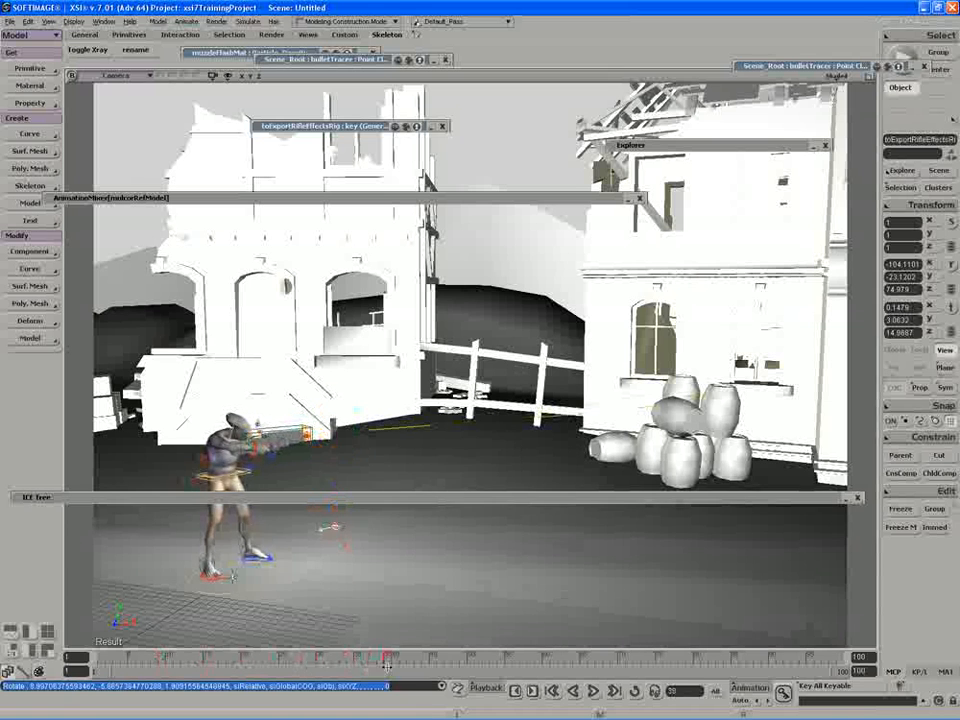
{"action": "left_click", "coordinate": [552, 690]}
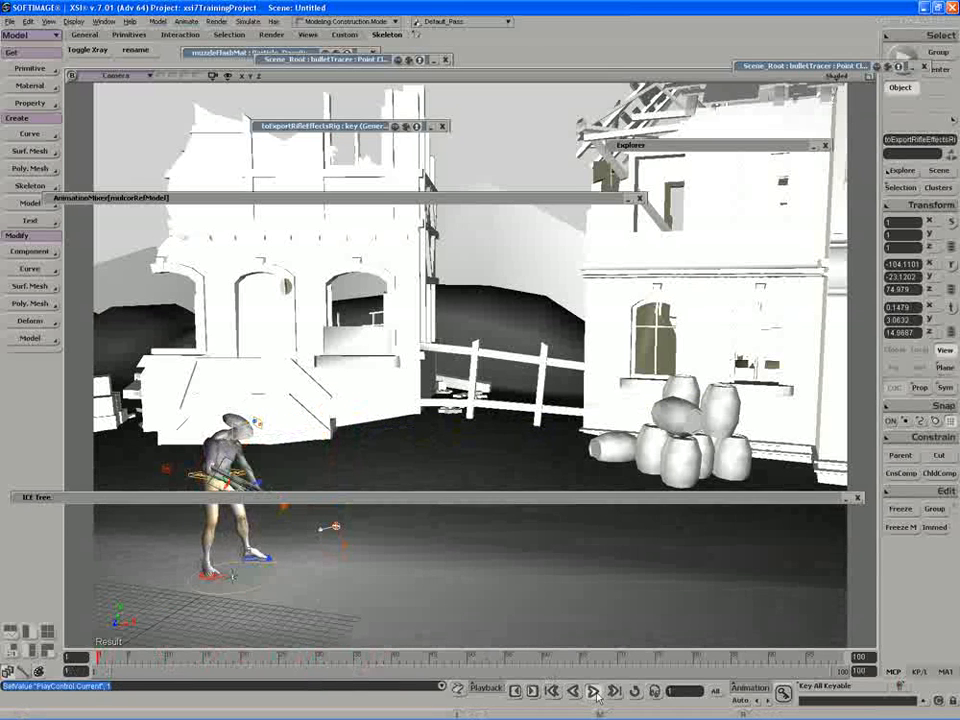
{"action": "left_click", "coordinate": [594, 692]}
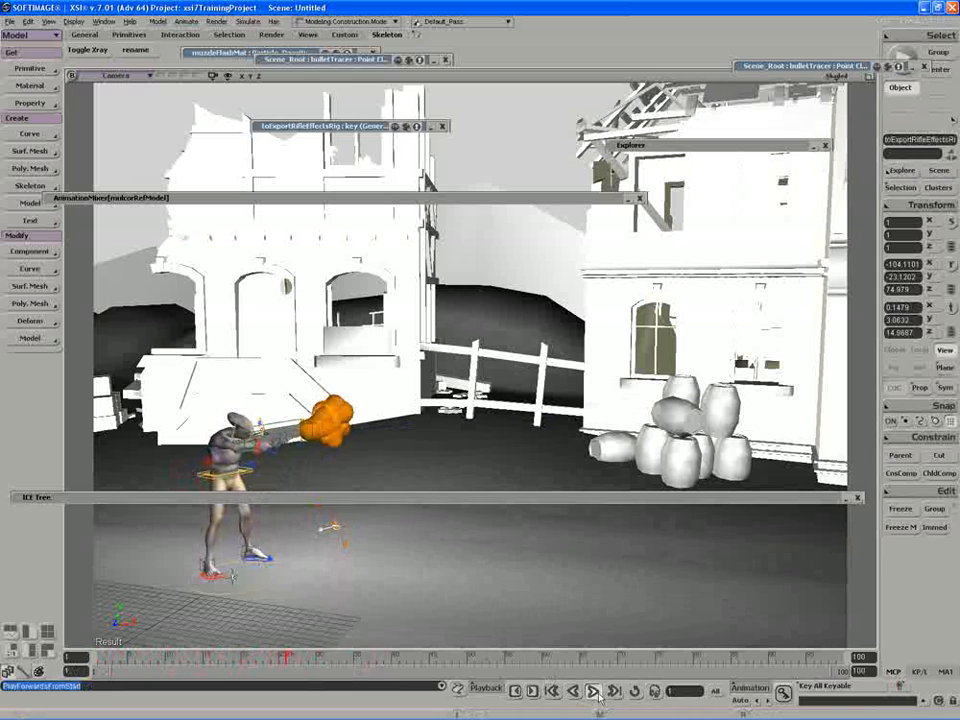
{"action": "left_click", "coordinate": [596, 693]}
At frame 33, render a preview of the muzzle flash, then hide it and collapse the ICE Tree.
{"action": "key", "text": "s"}
{"action": "left_click_drag", "start_coordinate": [491, 417], "coordinate": [477, 415]}
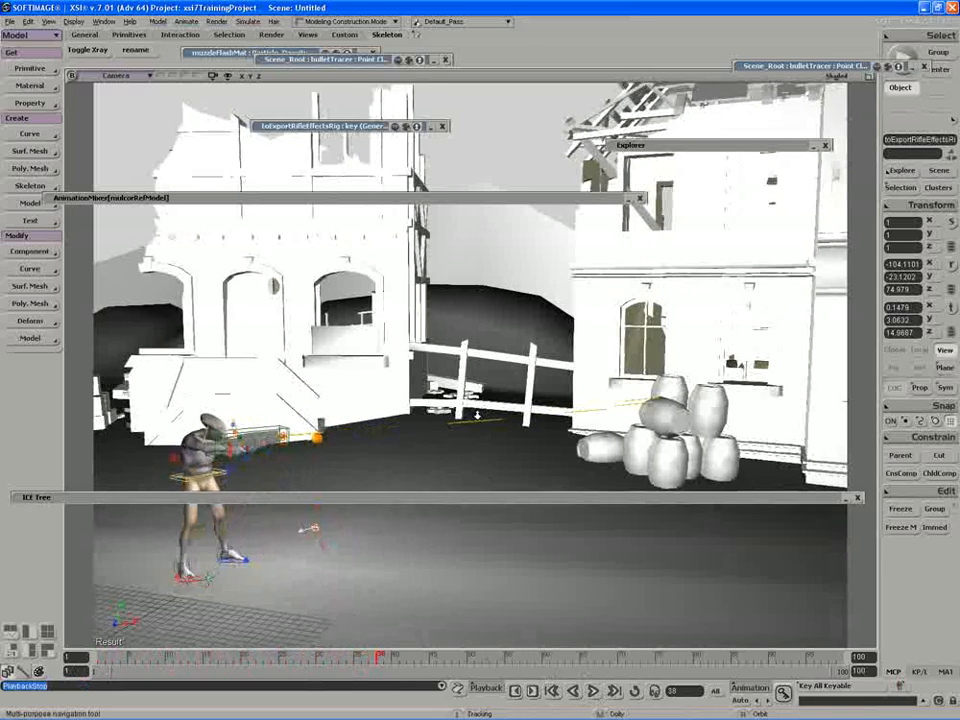
{"action": "middle_click_drag", "start_coordinate": [477, 415], "coordinate": [362, 450]}
{"action": "left_click", "coordinate": [356, 656]}
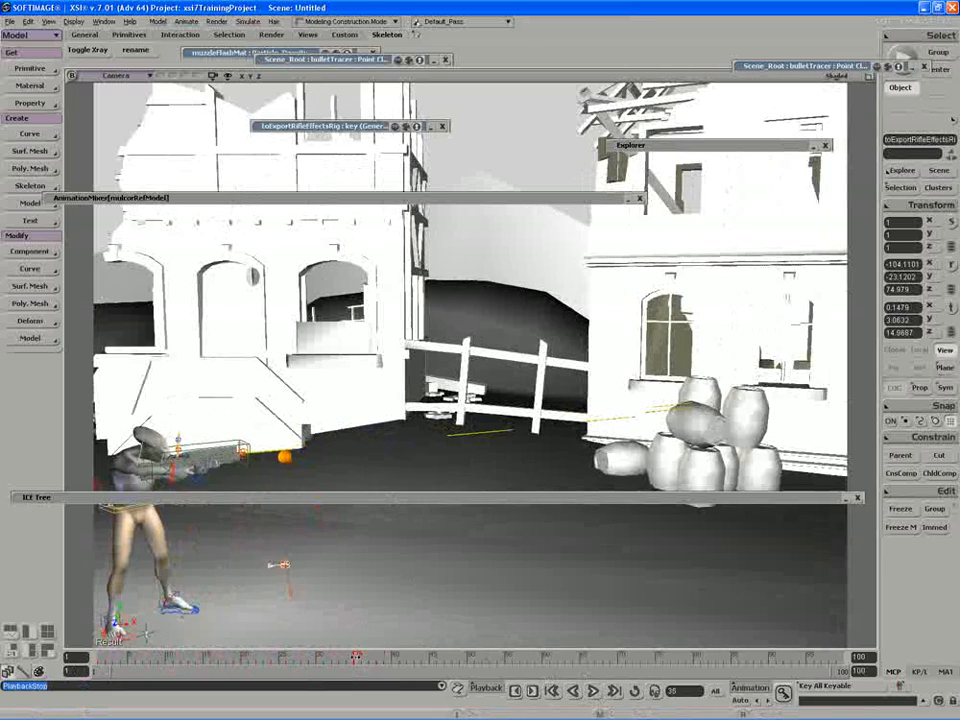
{"action": "mouse_move", "coordinate": [356, 656]}
{"action": "left_mouse_down"}
{"action": "mouse_move", "coordinate": [97, 656]}
{"action": "mouse_move", "coordinate": [341, 656]}
{"action": "left_mouse_up"}
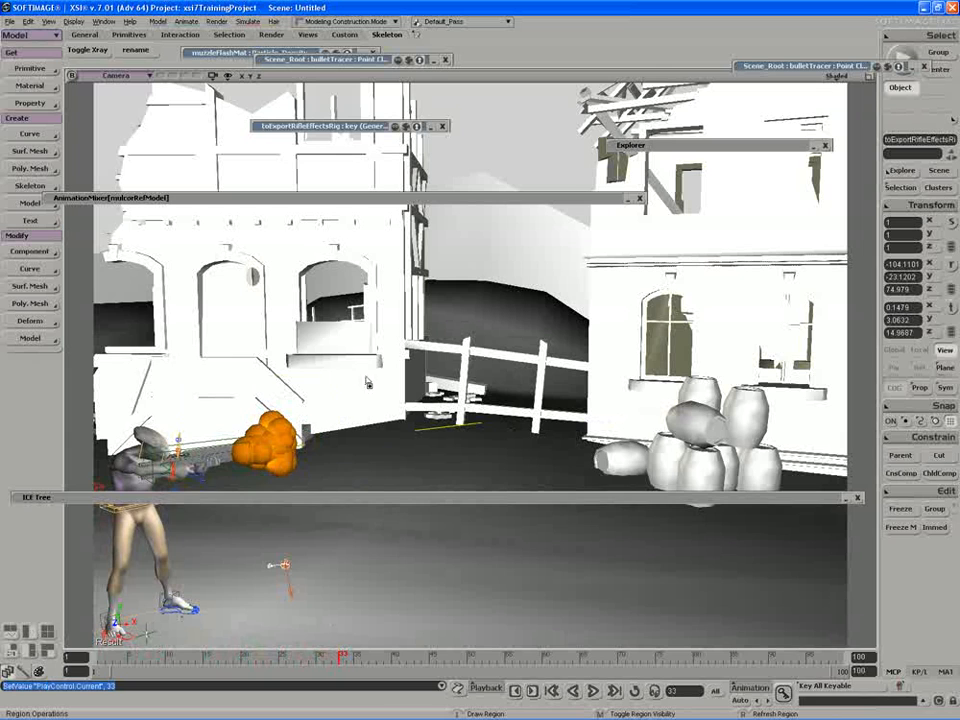
{"action": "left_click_drag", "start_coordinate": [366, 375], "coordinate": [121, 498]}
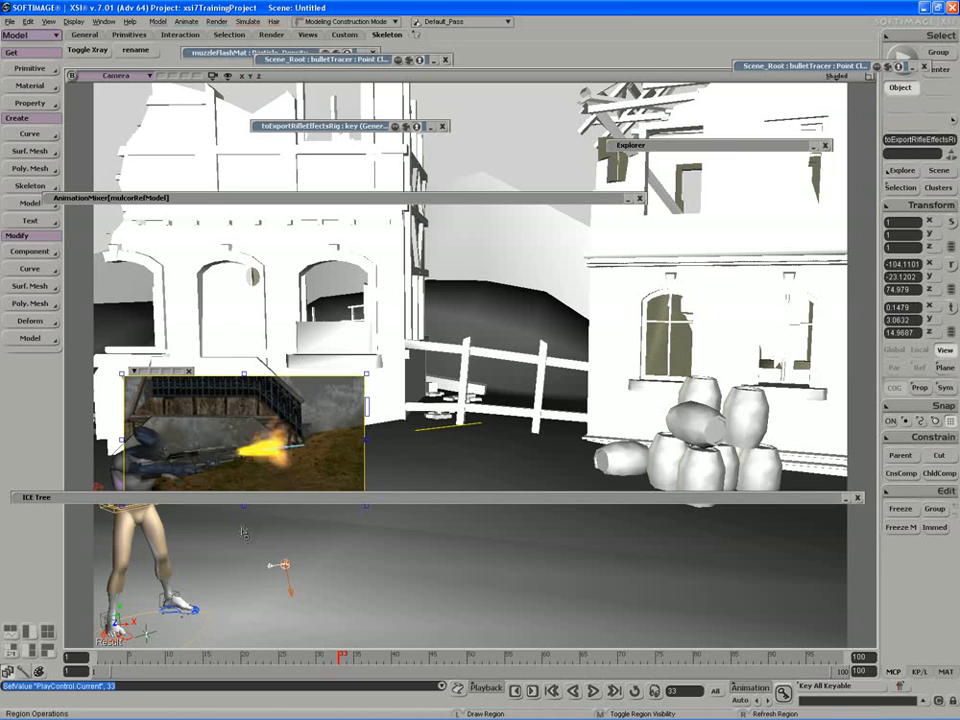
{"action": "middle_click", "coordinate": [367, 584]}
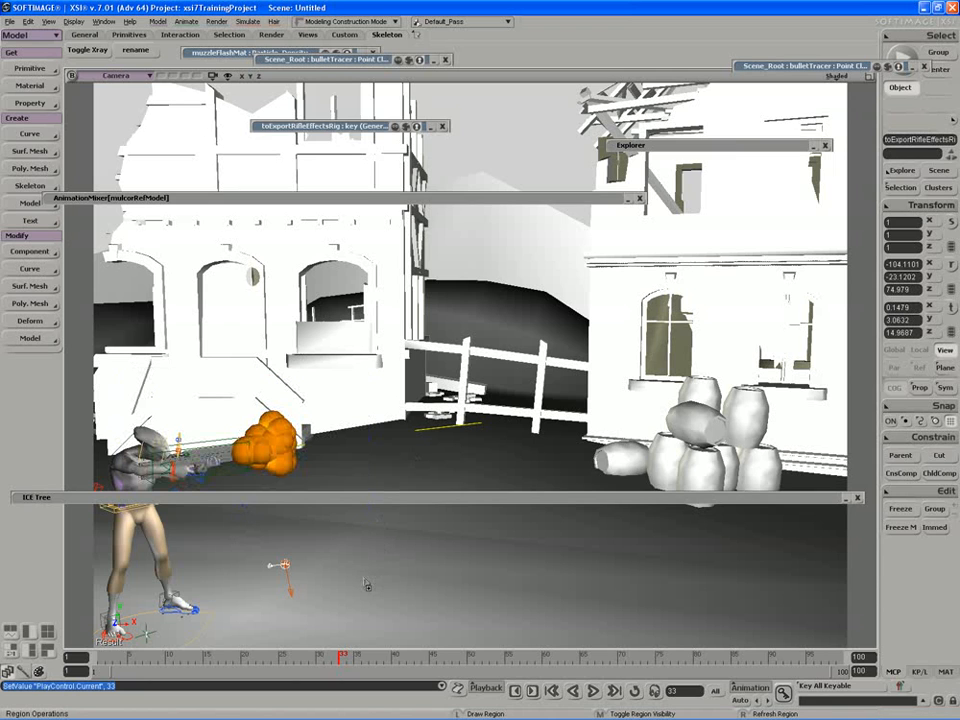
{"action": "left_click", "coordinate": [345, 498]}
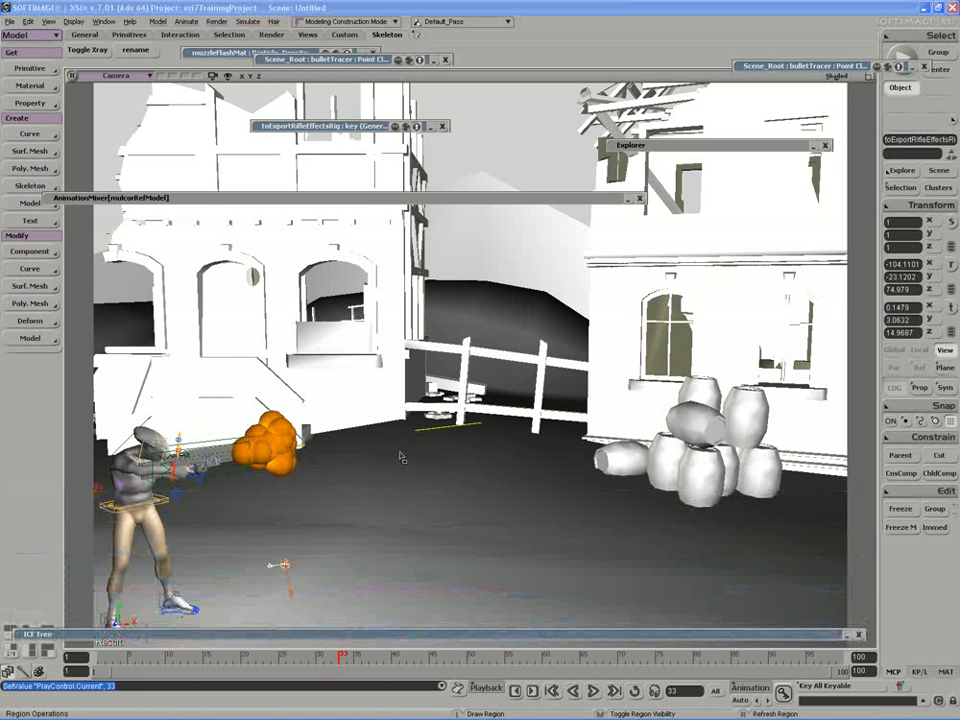